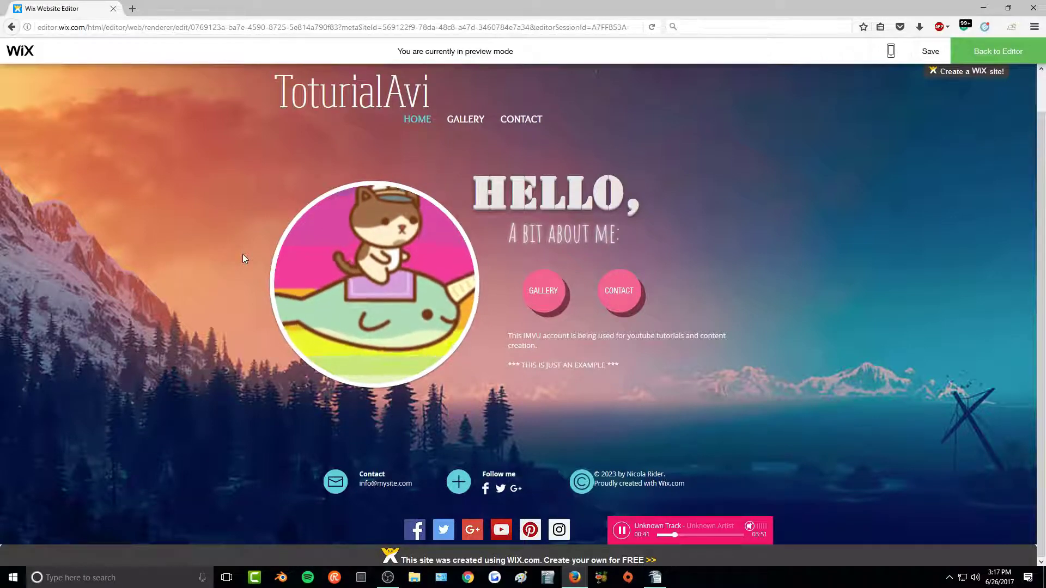
- Look through the example site's preview, viewing its Gallery page slideshow and opening the Contact page
{"action": "left_click", "coordinate": [542, 286]}
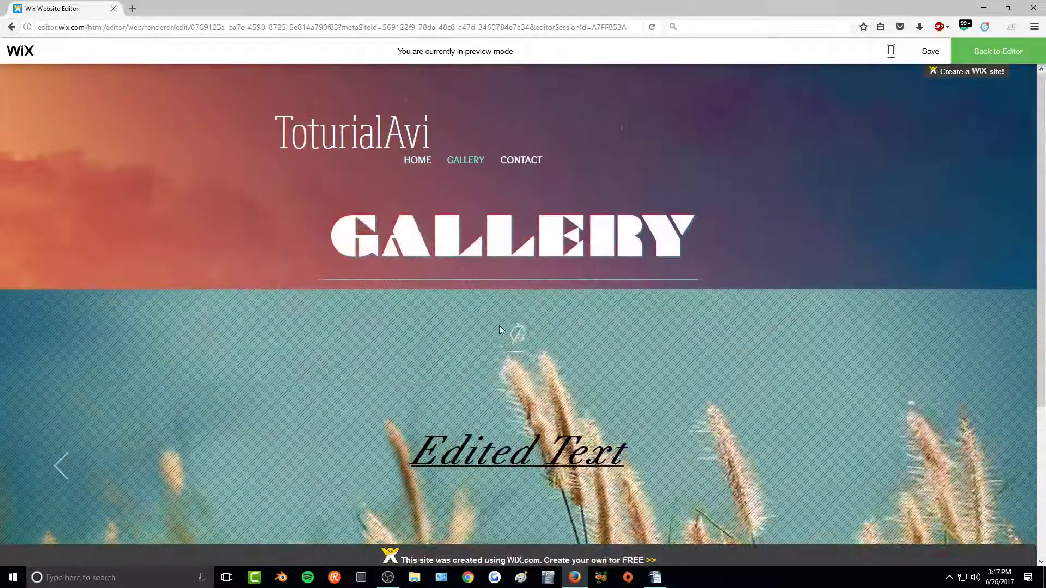
{"action": "scroll", "coordinate": [498, 325], "scroll_direction": "down", "scroll_amount": 2}
{"action": "left_click", "coordinate": [975, 343]}
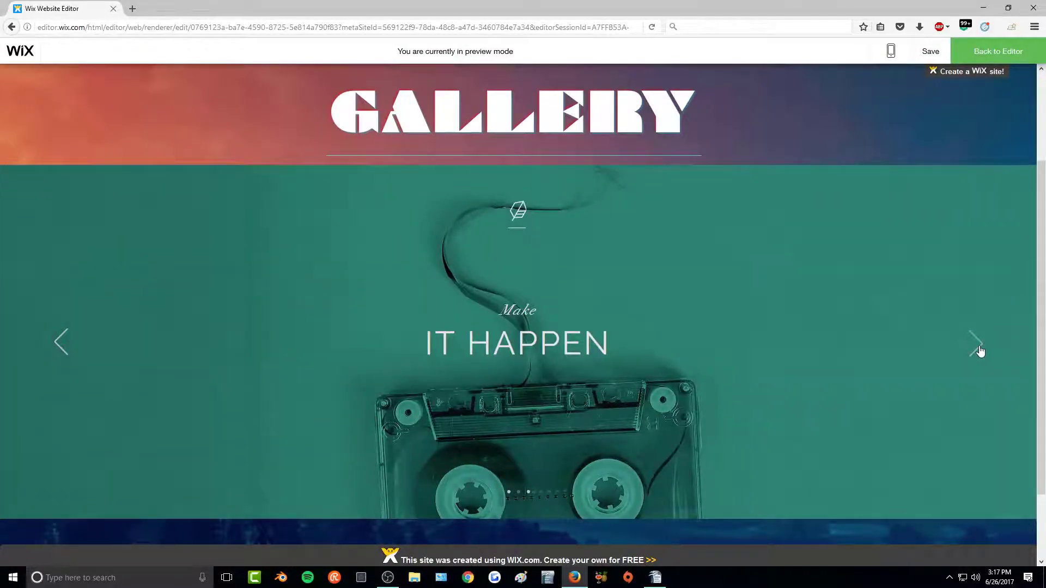
{"action": "scroll", "coordinate": [864, 376], "scroll_direction": "up", "scroll_amount": 2}
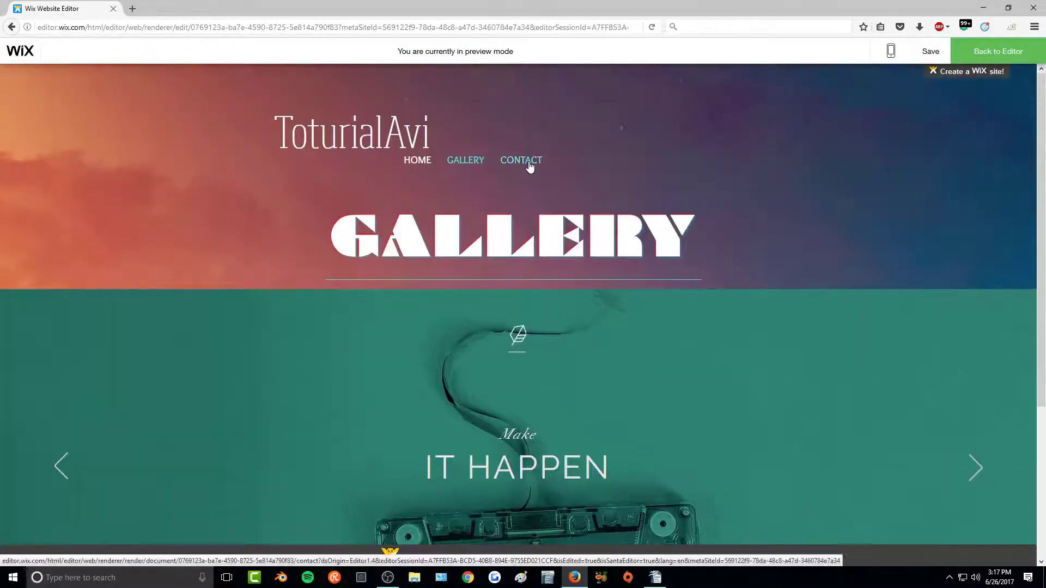
{"action": "left_click", "coordinate": [530, 167]}
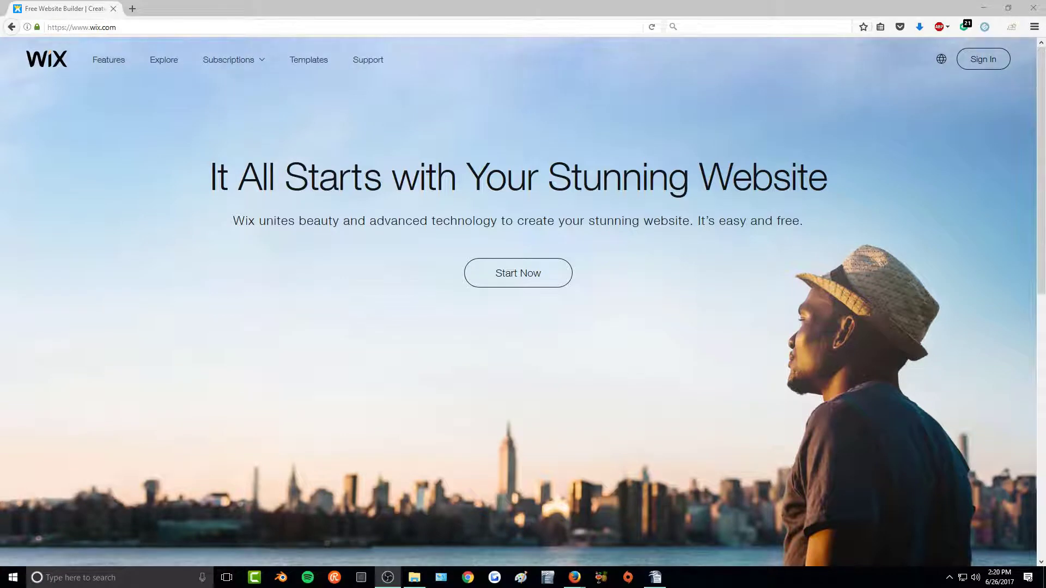
{"action": "left_click", "coordinate": [444, 157]}
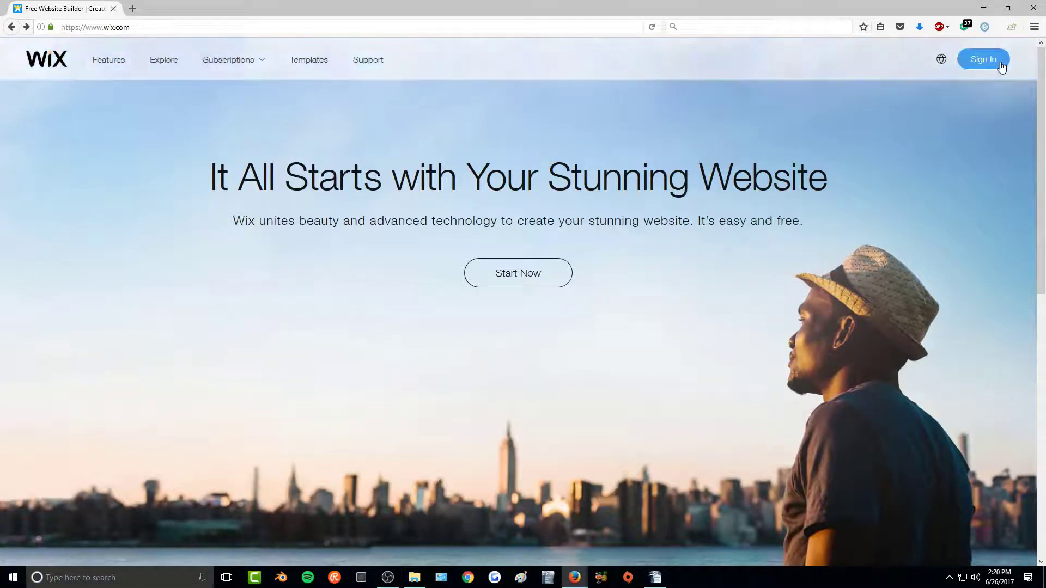
{"action": "left_click", "coordinate": [944, 318]}
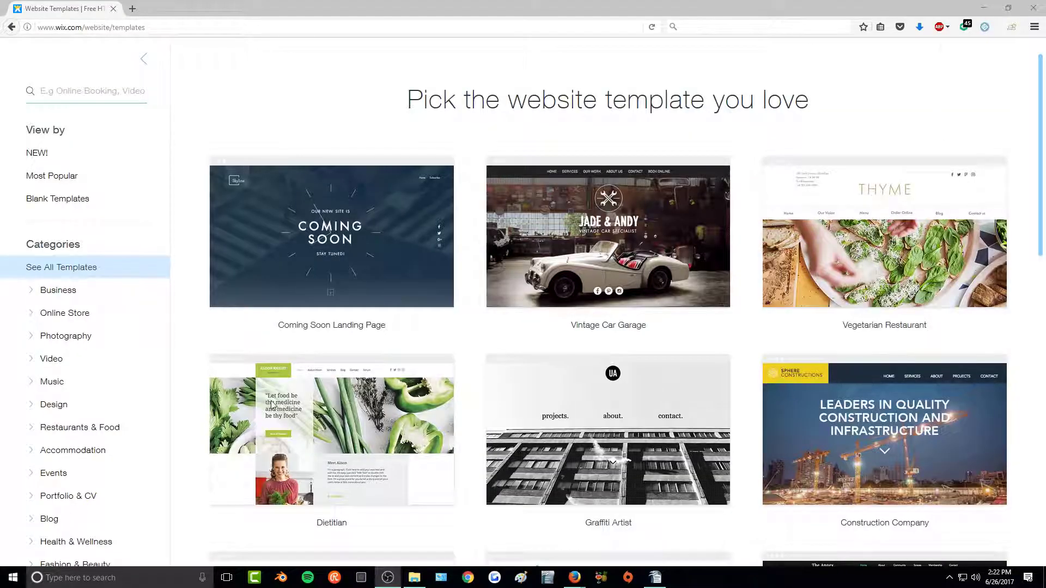
- Browse the website templates and open the Curriculum Vitae template from the most popular ones for editing
{"action": "scroll", "coordinate": [272, 405], "scroll_direction": "up", "scroll_amount": 1}
{"action": "scroll", "coordinate": [272, 406], "scroll_direction": "down", "scroll_amount": 5}
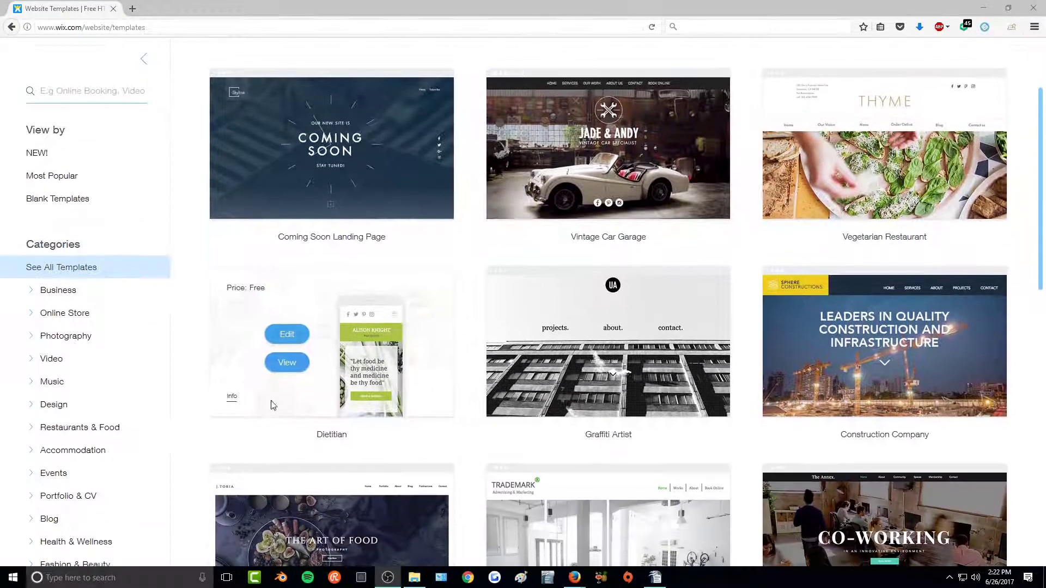
{"action": "scroll", "coordinate": [504, 435], "scroll_direction": "up", "scroll_amount": 4}
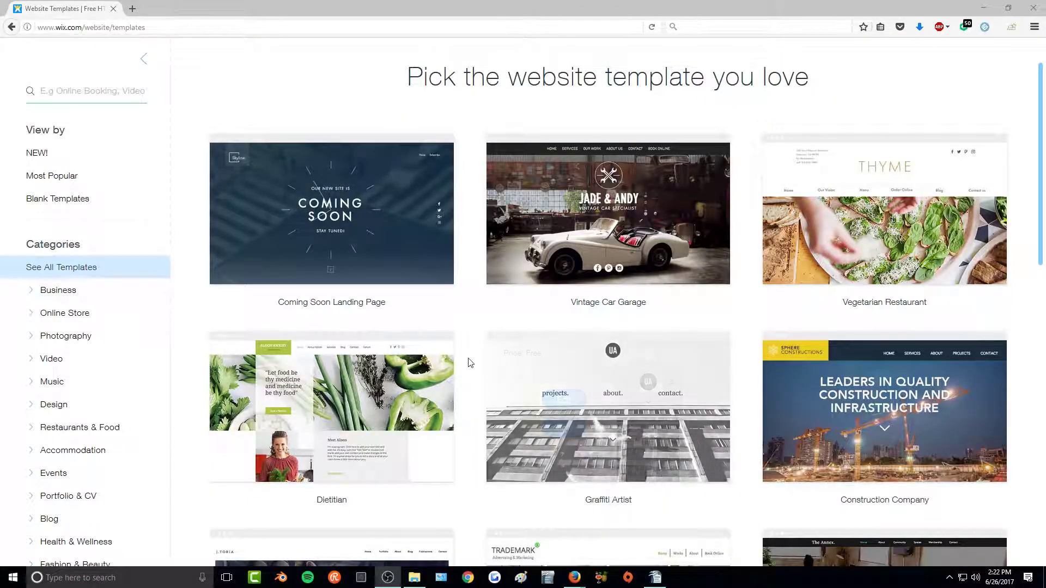
{"action": "scroll", "coordinate": [470, 362], "scroll_direction": "down", "scroll_amount": 1}
{"action": "scroll", "coordinate": [470, 363], "scroll_direction": "down", "scroll_amount": 4}
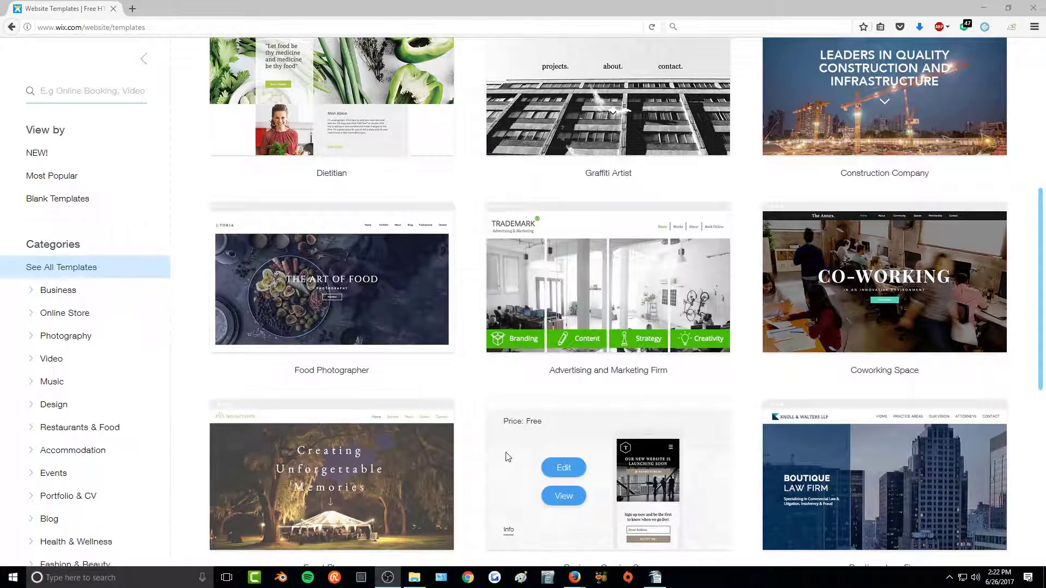
{"action": "scroll", "coordinate": [470, 362], "scroll_direction": "up", "scroll_amount": 2}
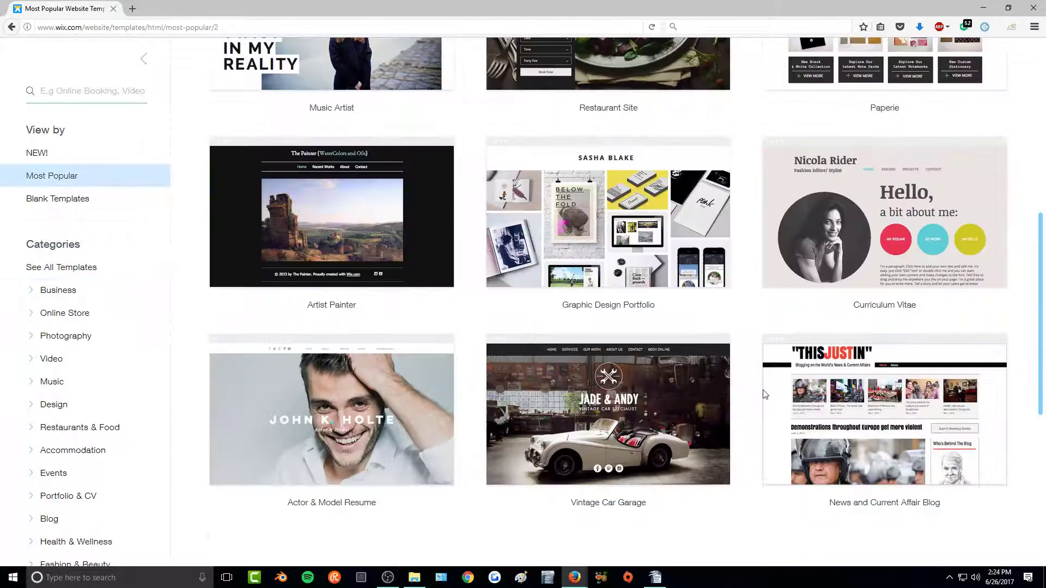
{"action": "mouse_move", "coordinate": [869, 198]}
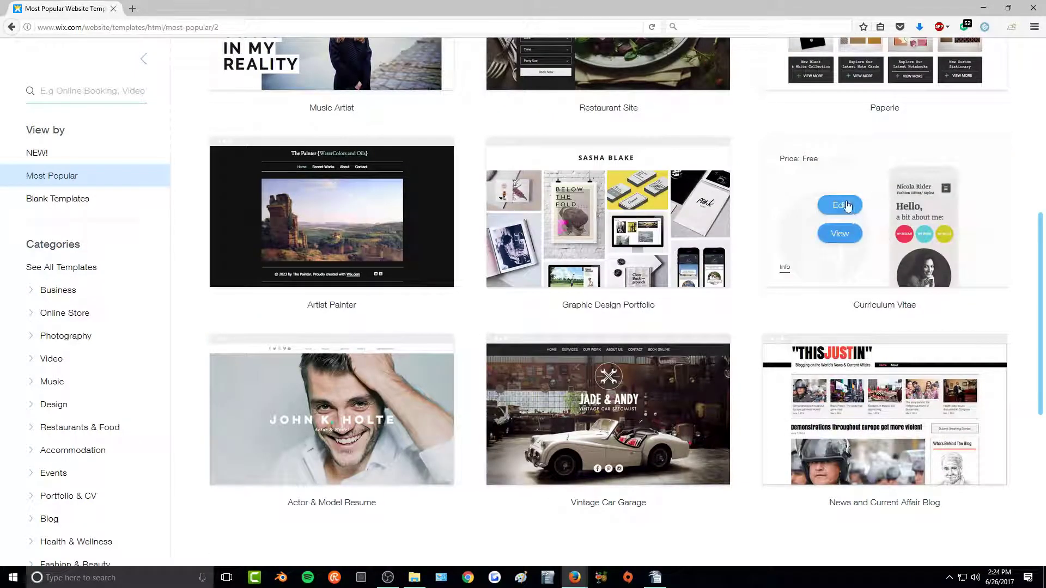
{"action": "left_click", "coordinate": [840, 205]}
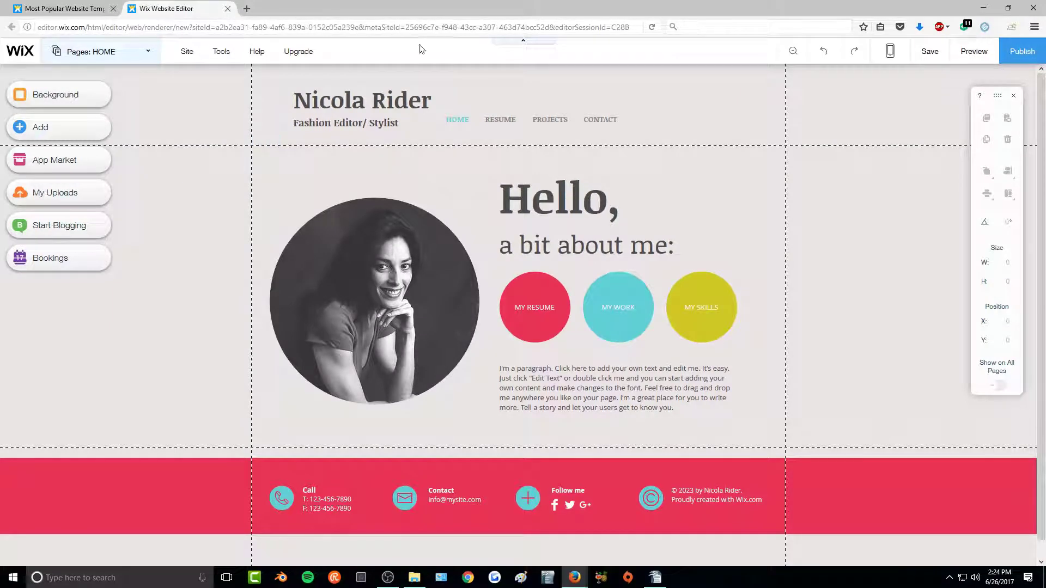
- Replace the site title and its subtitle in the header with the text "ToturialAvi"
{"action": "left_click", "coordinate": [375, 106]}
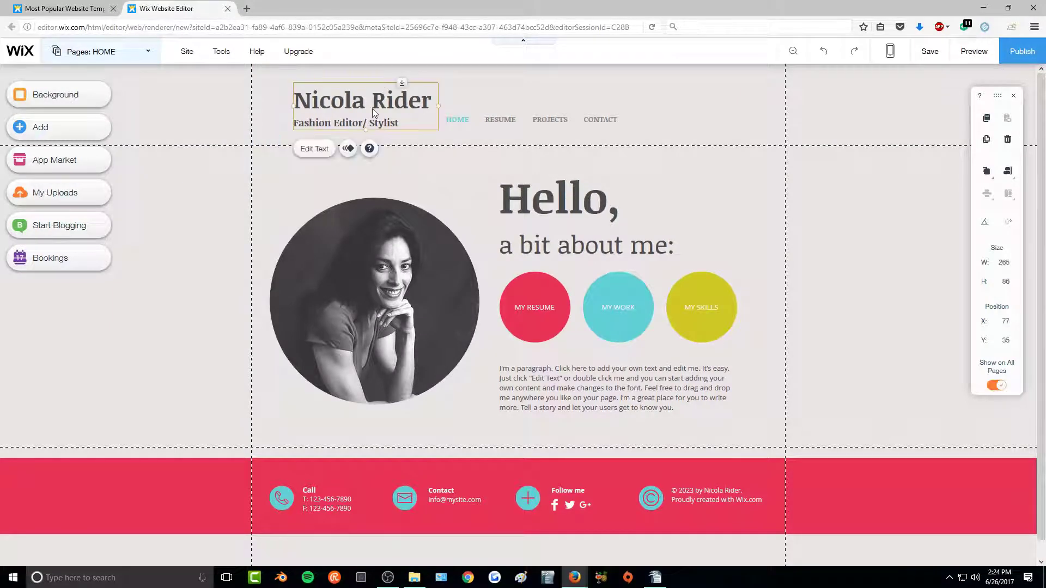
{"action": "left_click", "coordinate": [315, 149]}
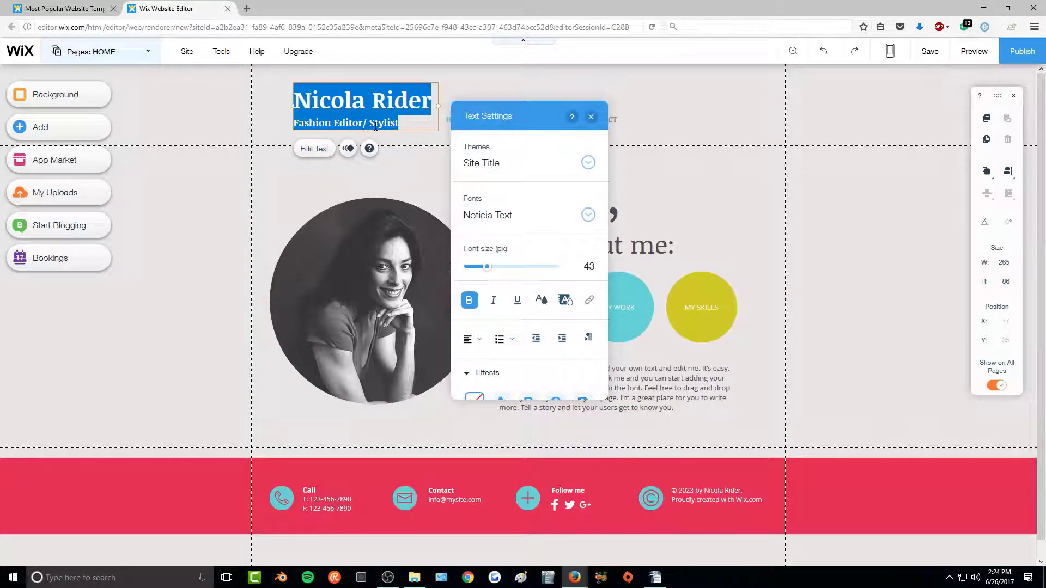
{"action": "type", "text": "Toturial"}
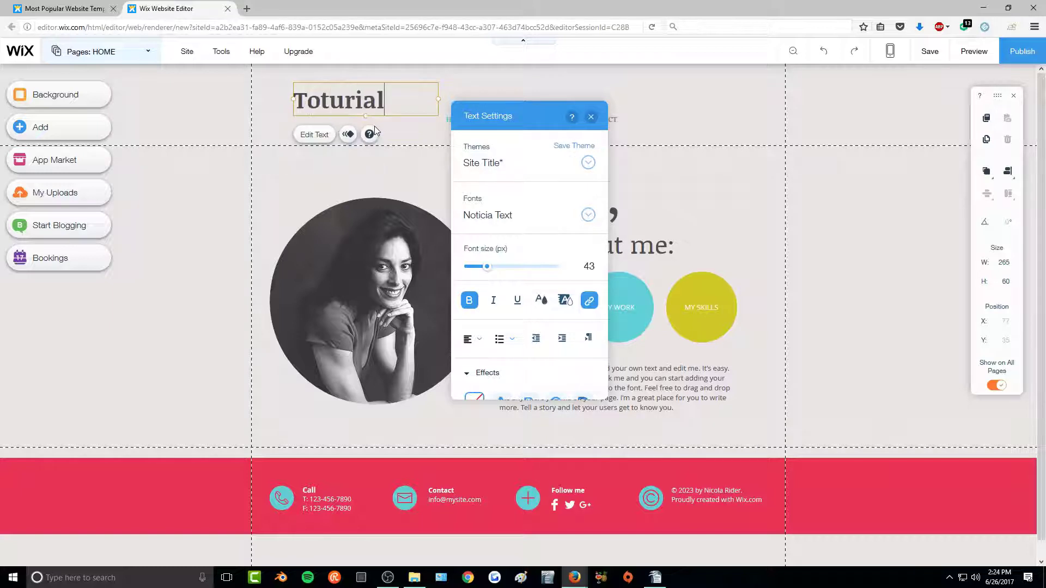
{"action": "type", "text": "Avi"}
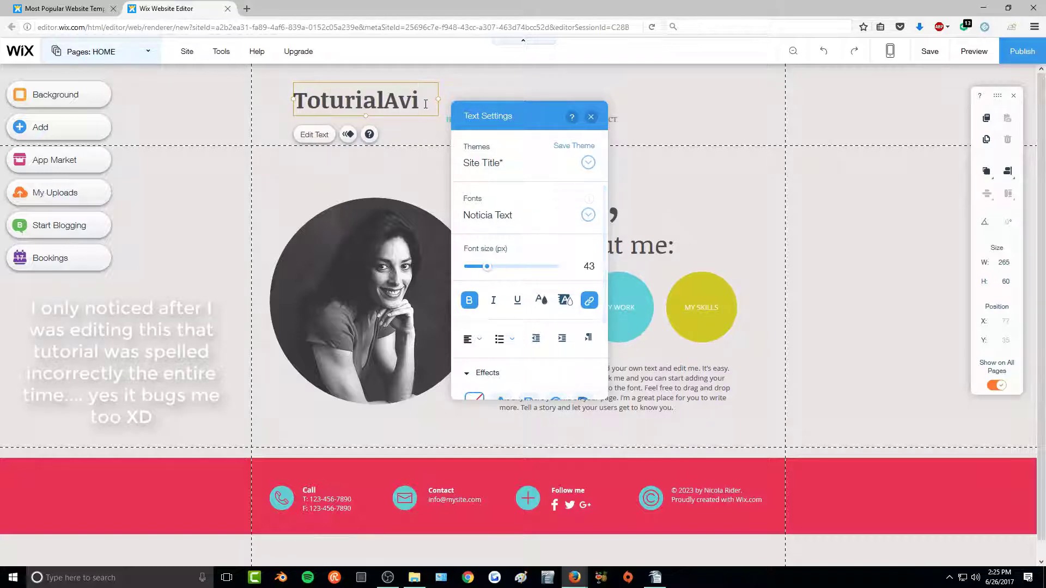
- Try Pacifica Condensed on the whole site title, and set its font to Soho Condensed
{"action": "key", "text": "ctrl+a"}
{"action": "left_click", "coordinate": [588, 214]}
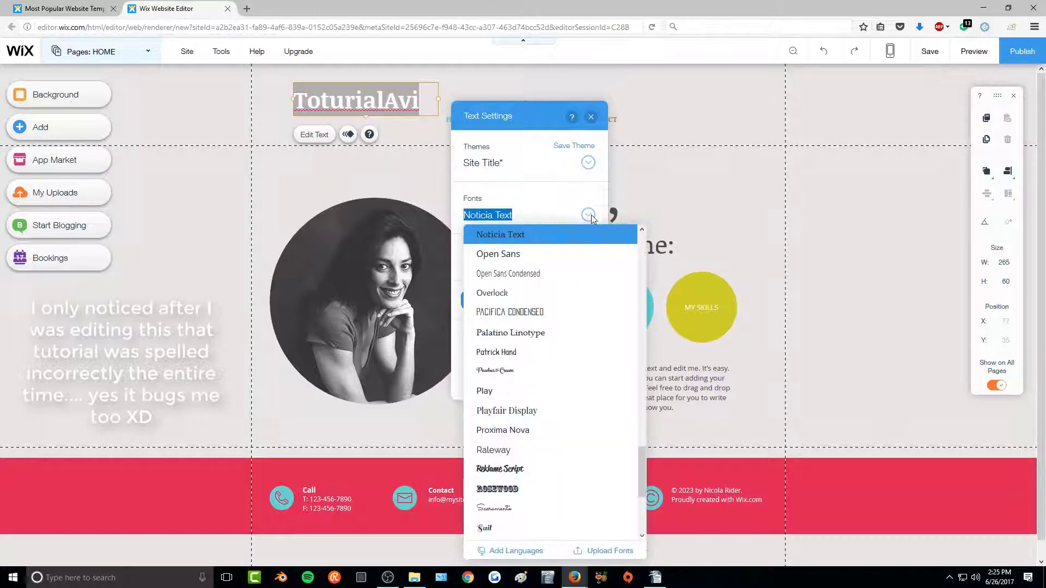
{"action": "left_click", "coordinate": [546, 318]}
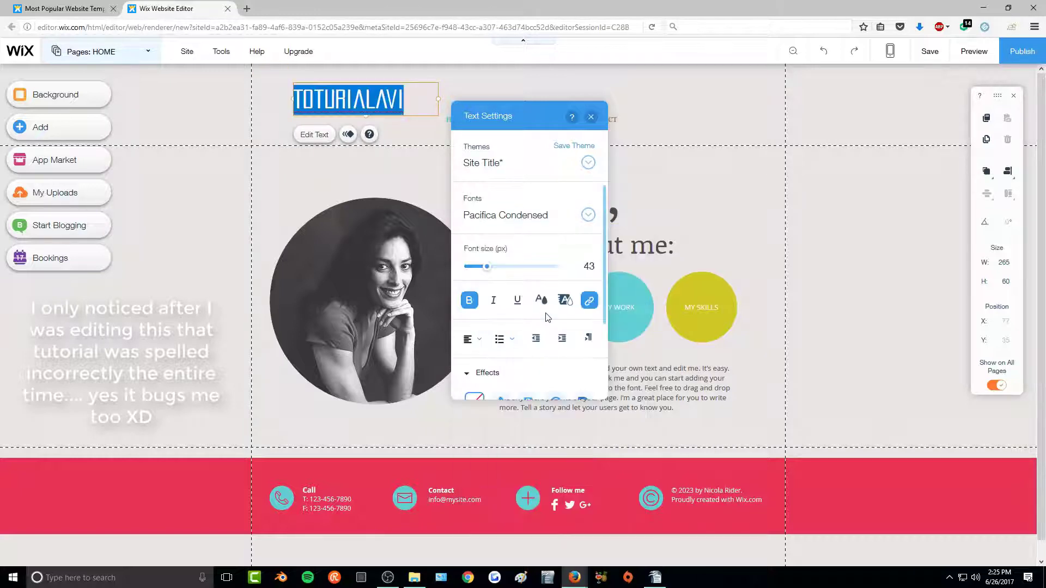
{"action": "left_click", "coordinate": [593, 220]}
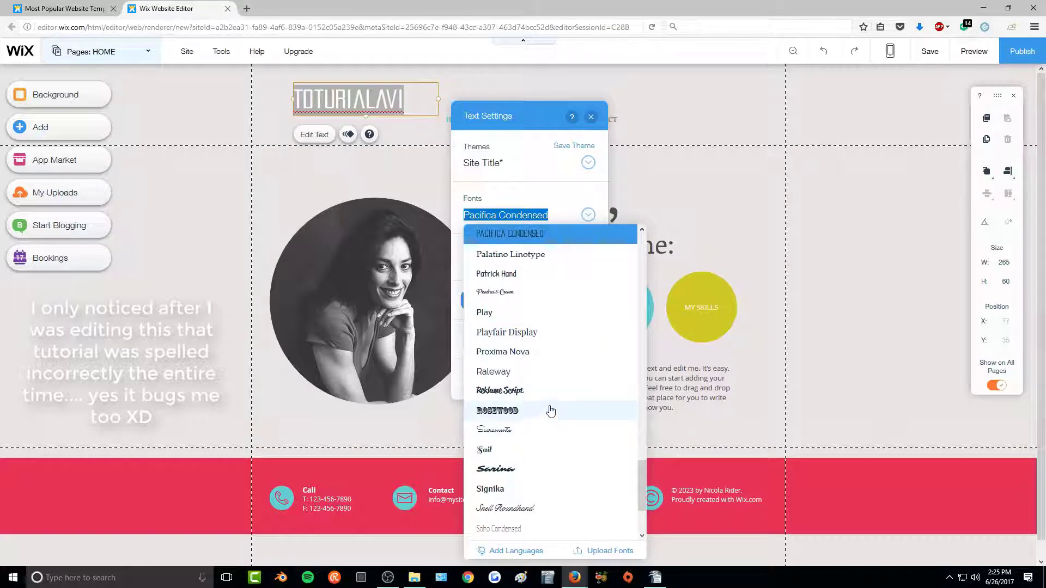
{"action": "scroll", "coordinate": [548, 398], "scroll_direction": "down", "scroll_amount": 1}
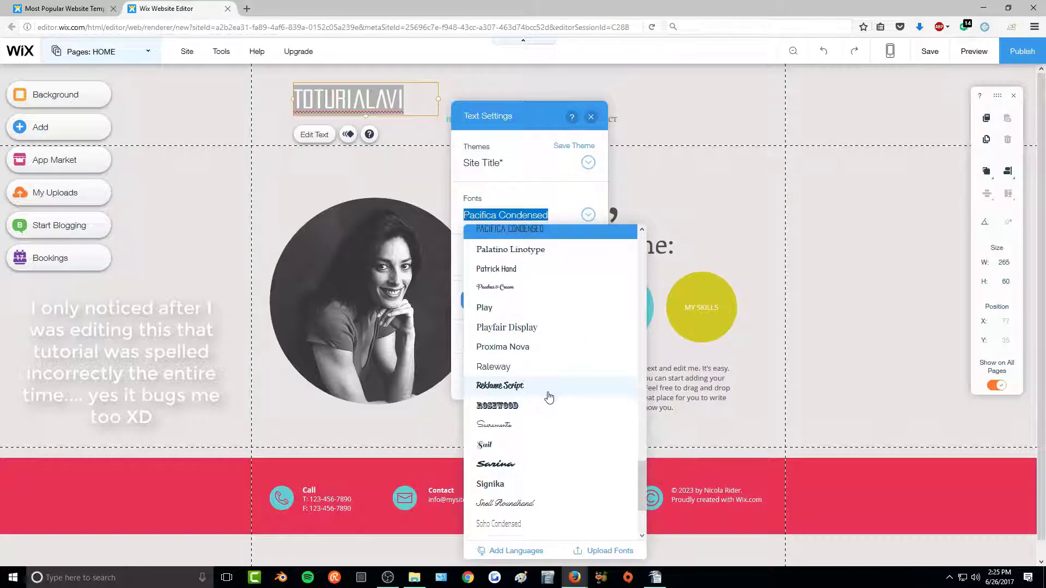
{"action": "left_click", "coordinate": [523, 522]}
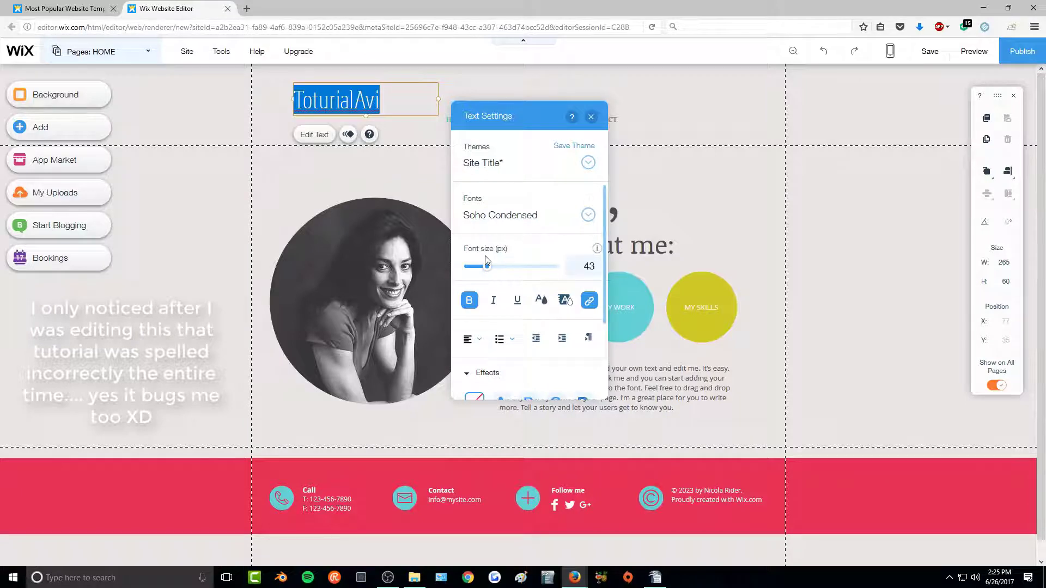
- Enlarge the site title to 78 px and widen its text box to about 369 px so it fits on one line
{"action": "left_click_drag", "start_coordinate": [490, 272], "coordinate": [505, 273]}
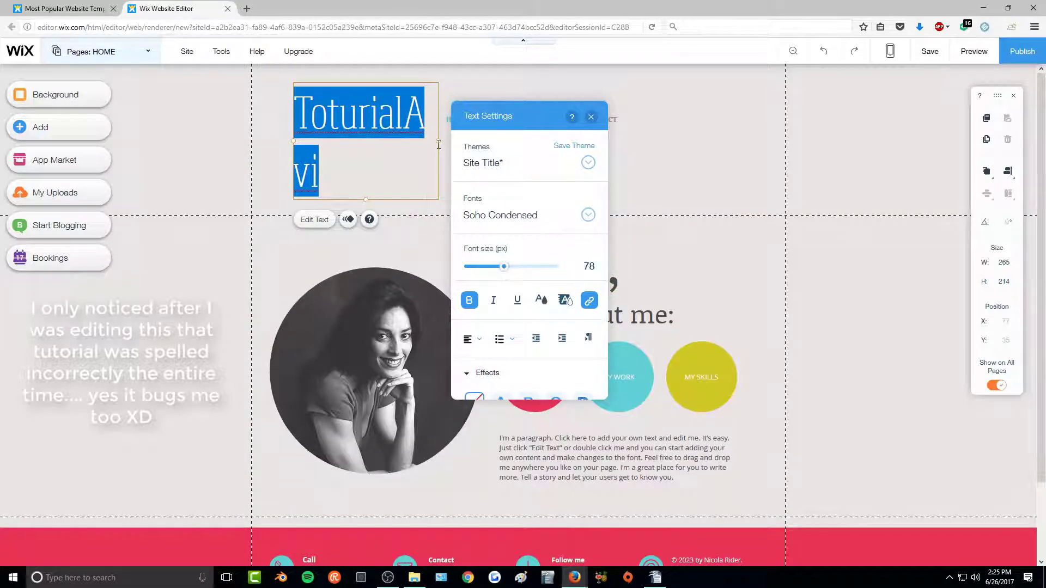
{"action": "left_click", "coordinate": [471, 151]}
{"action": "left_click_drag", "start_coordinate": [496, 148], "coordinate": [495, 148]}
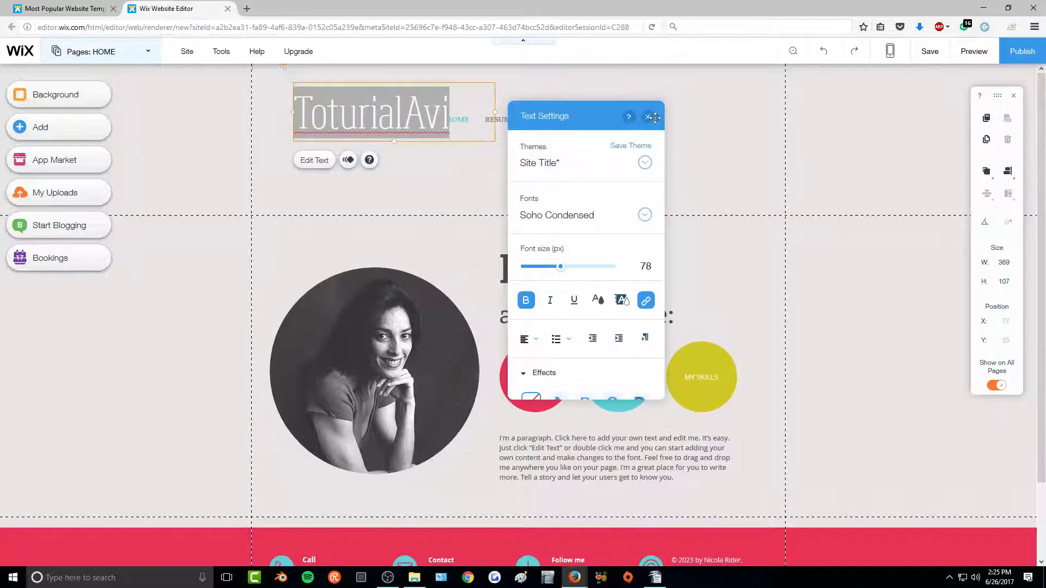
{"action": "left_click", "coordinate": [648, 117]}
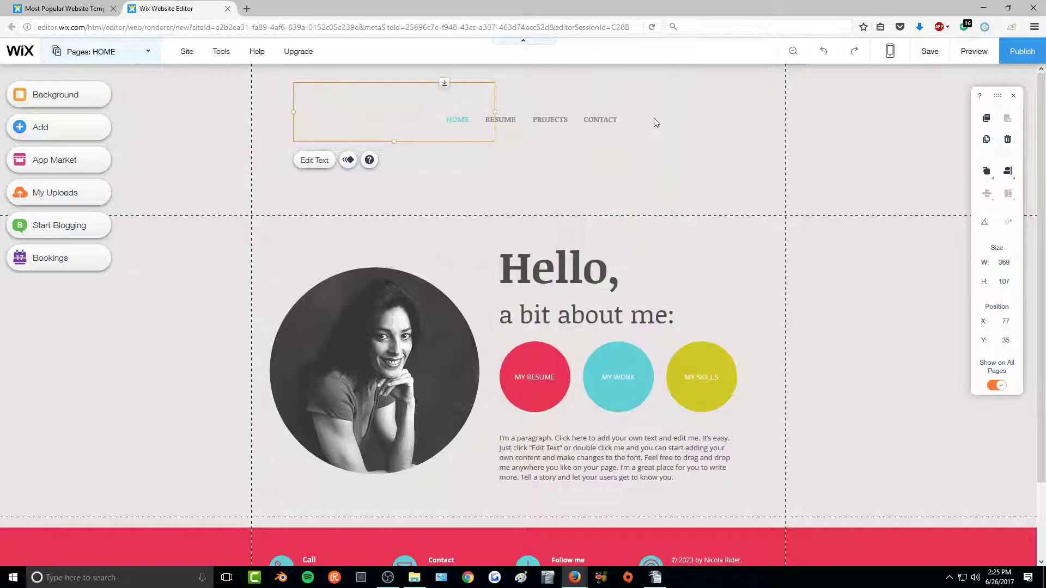
- Move the navigation menu below the site title and shrink the header to a height of about 195 px
{"action": "left_click", "coordinate": [561, 120]}
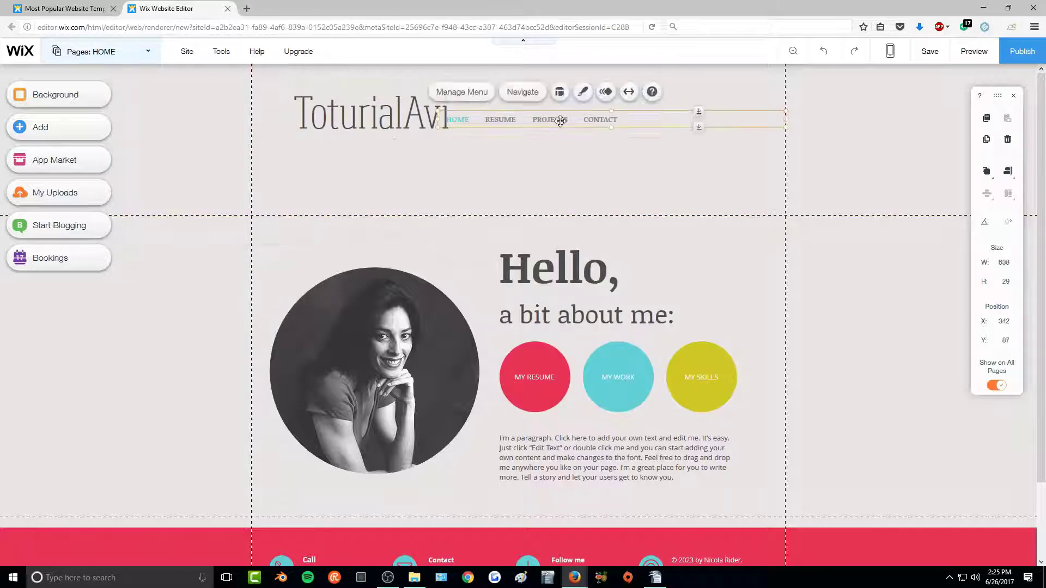
{"action": "left_click_drag", "start_coordinate": [561, 121], "coordinate": [495, 157]}
{"action": "left_click", "coordinate": [493, 211]}
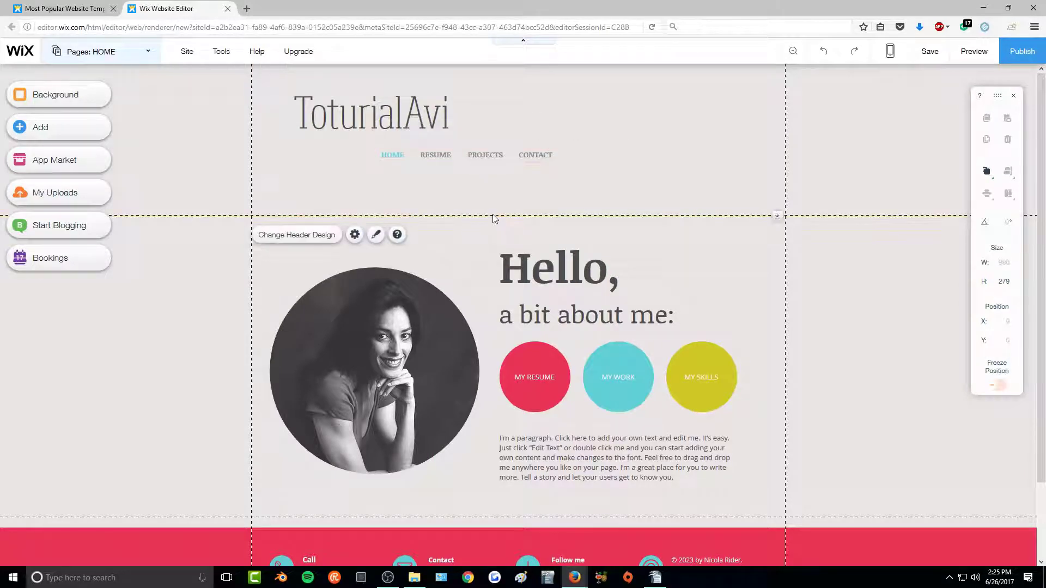
{"action": "left_click_drag", "start_coordinate": [776, 217], "coordinate": [775, 175]}
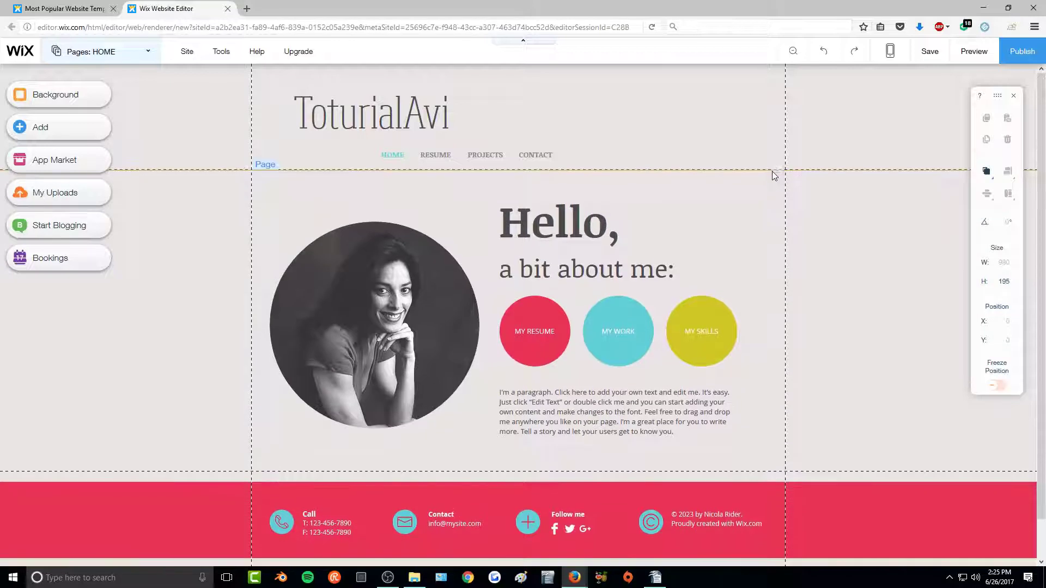
{"action": "left_click", "coordinate": [550, 155]}
{"action": "left_click_drag", "start_coordinate": [550, 155], "coordinate": [557, 157]}
- Replace the round portrait photo with the uploaded image ezgif.com-resize(1).gif
{"action": "left_click", "coordinate": [322, 268]}
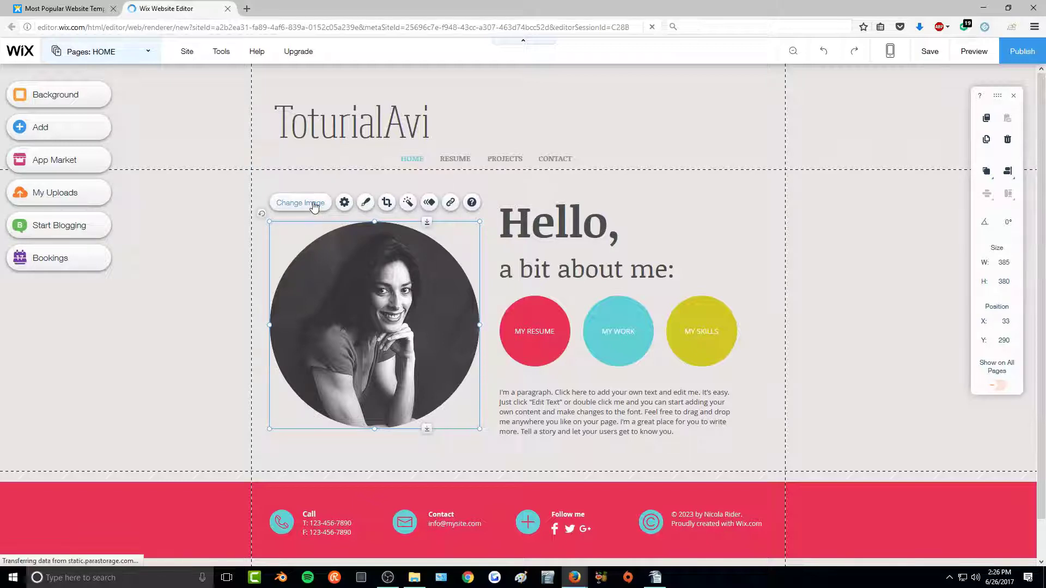
{"action": "left_click", "coordinate": [314, 205]}
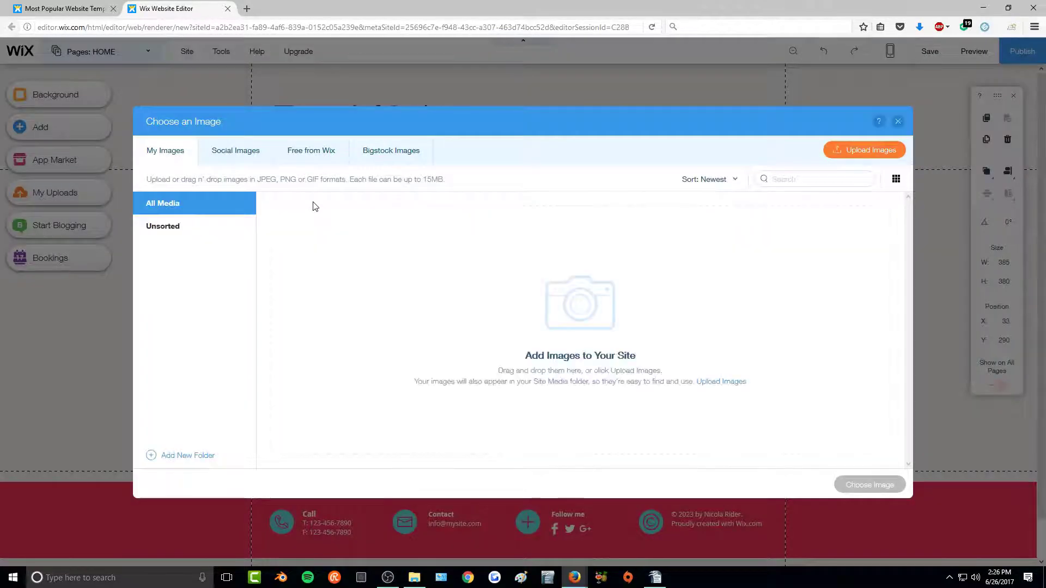
{"action": "left_click", "coordinate": [847, 155]}
{"action": "double_click", "coordinate": [118, 142]}
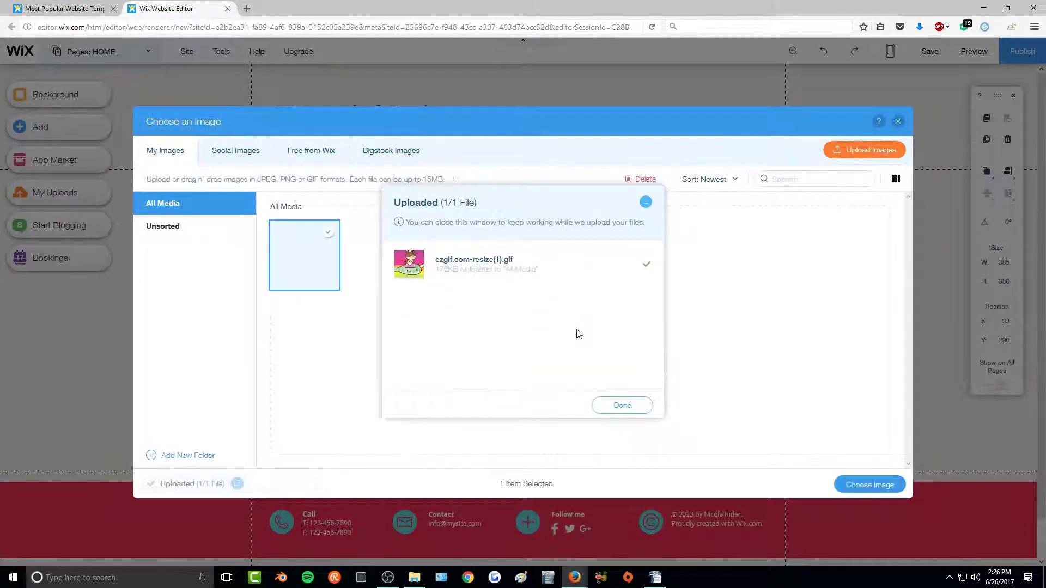
{"action": "left_click", "coordinate": [618, 406]}
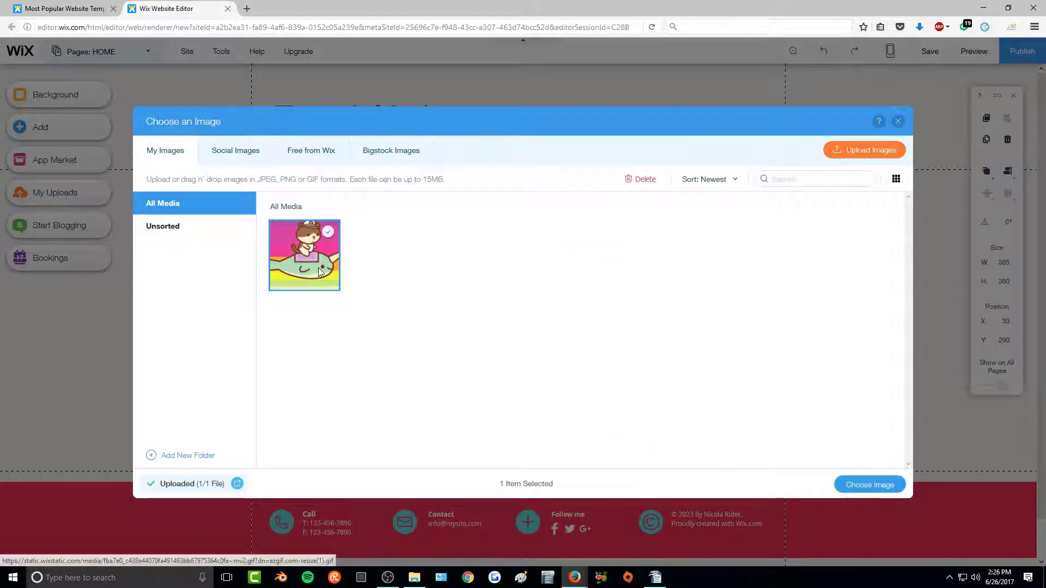
{"action": "left_click", "coordinate": [883, 491]}
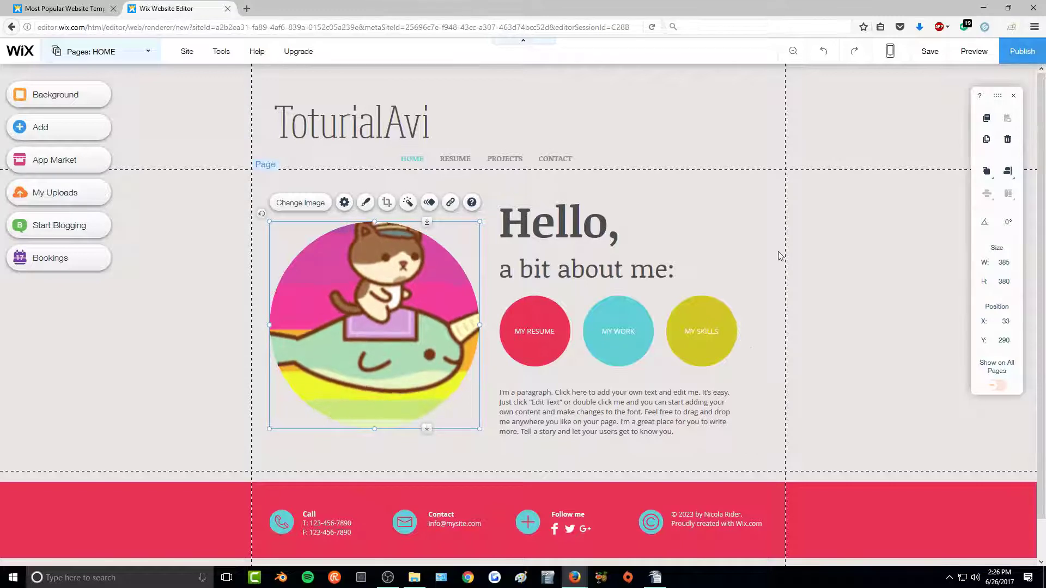
- Sample several preset frames on the profile image, including black-bordered and rounded-corner ones, and apply the square frame with a white border
{"action": "left_click", "coordinate": [367, 203]}
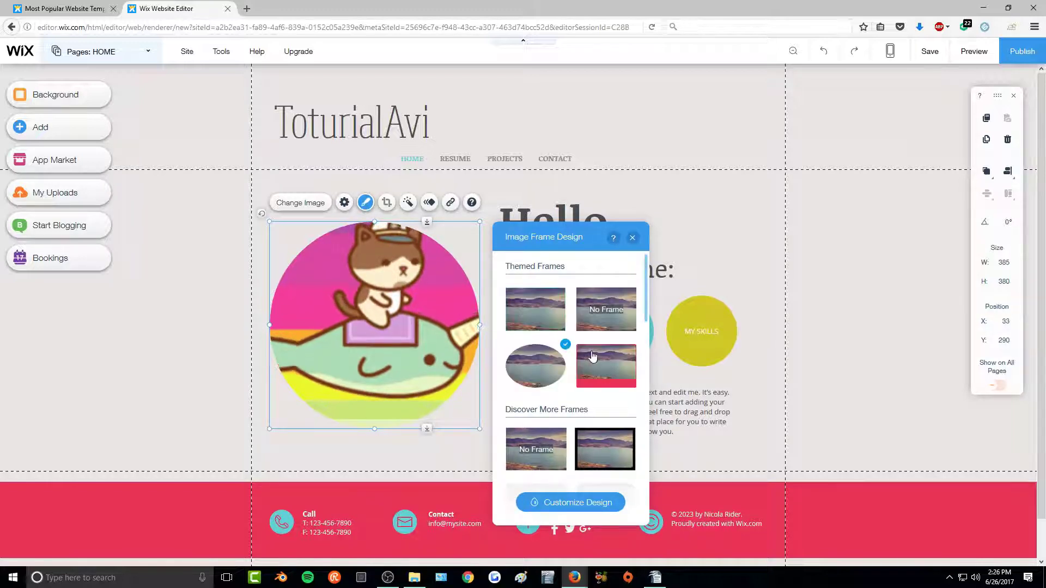
{"action": "left_click", "coordinate": [594, 368]}
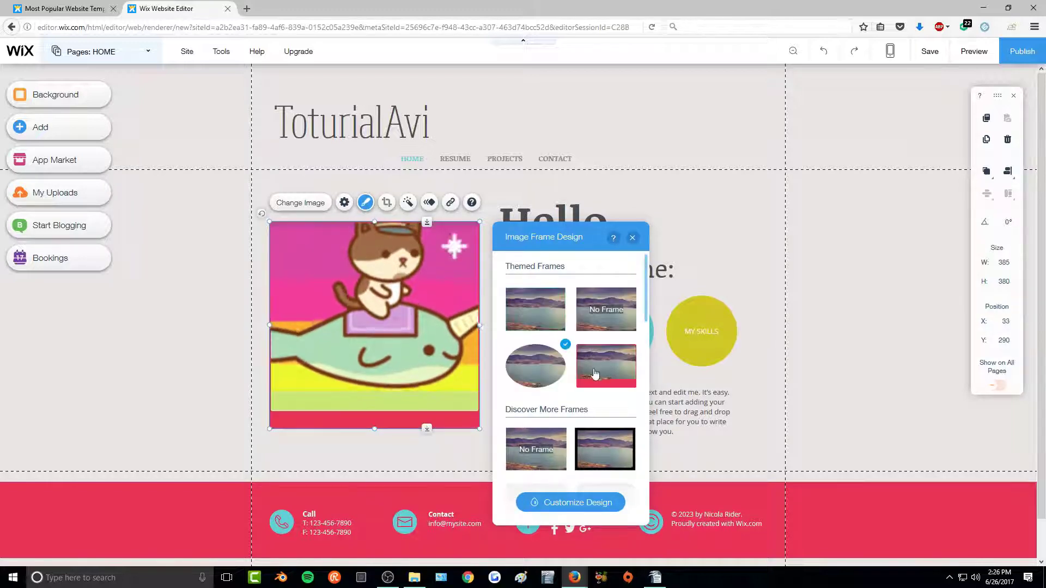
{"action": "left_click", "coordinate": [609, 316]}
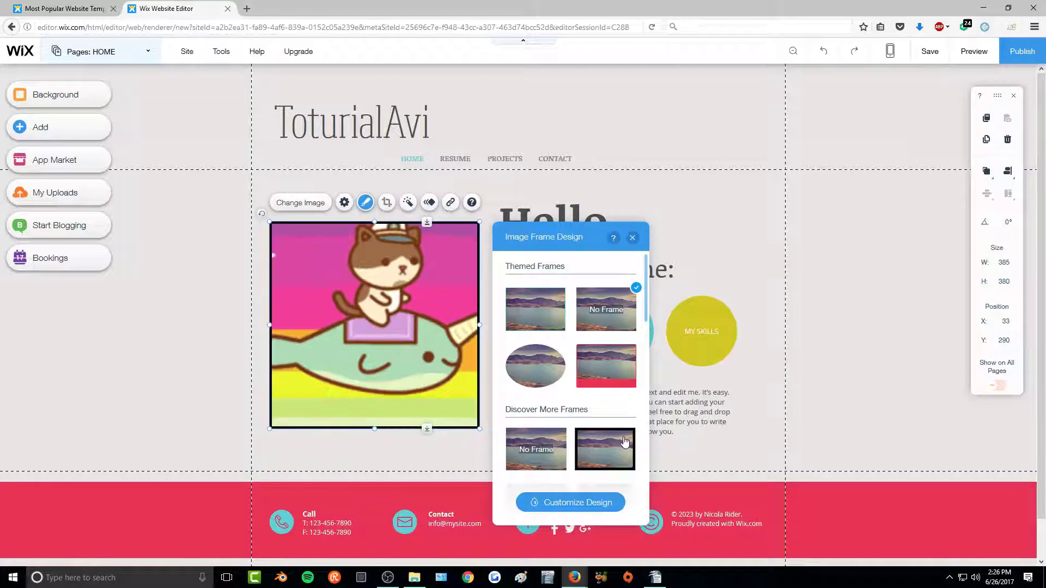
{"action": "scroll", "coordinate": [625, 442], "scroll_direction": "down", "scroll_amount": 3}
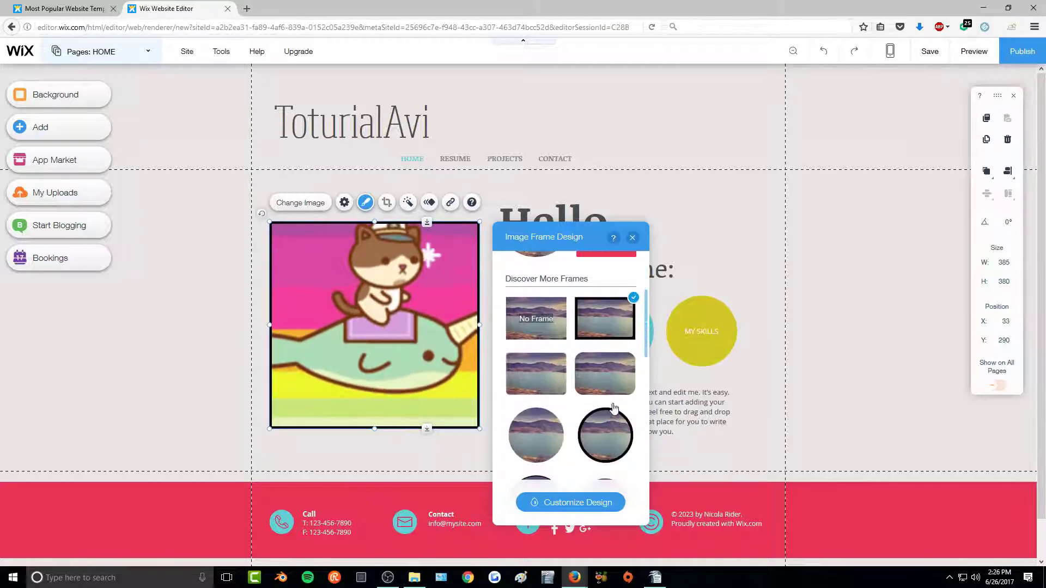
{"action": "left_click", "coordinate": [607, 387]}
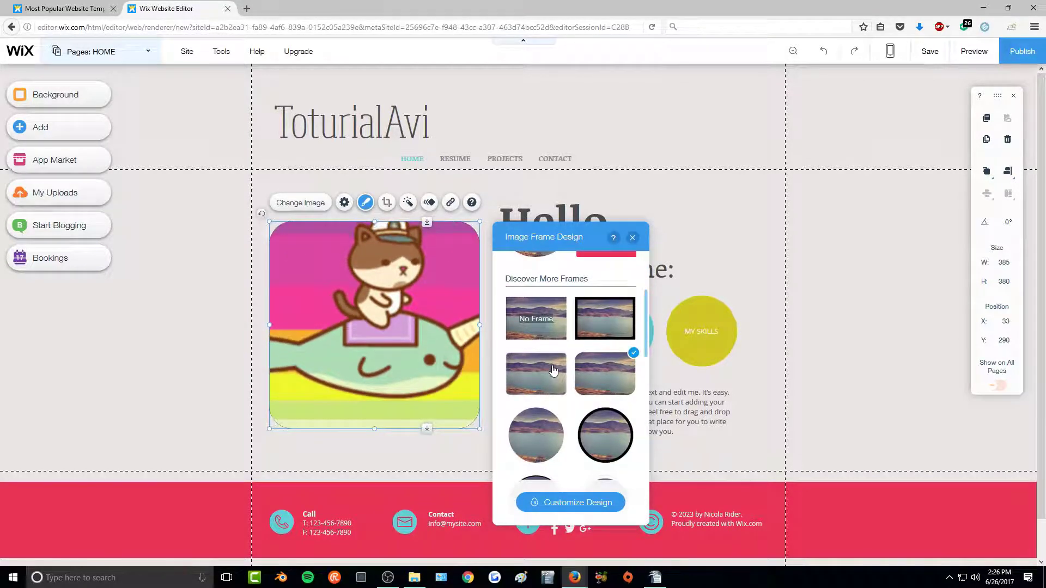
{"action": "scroll", "coordinate": [552, 433], "scroll_direction": "down", "scroll_amount": 1}
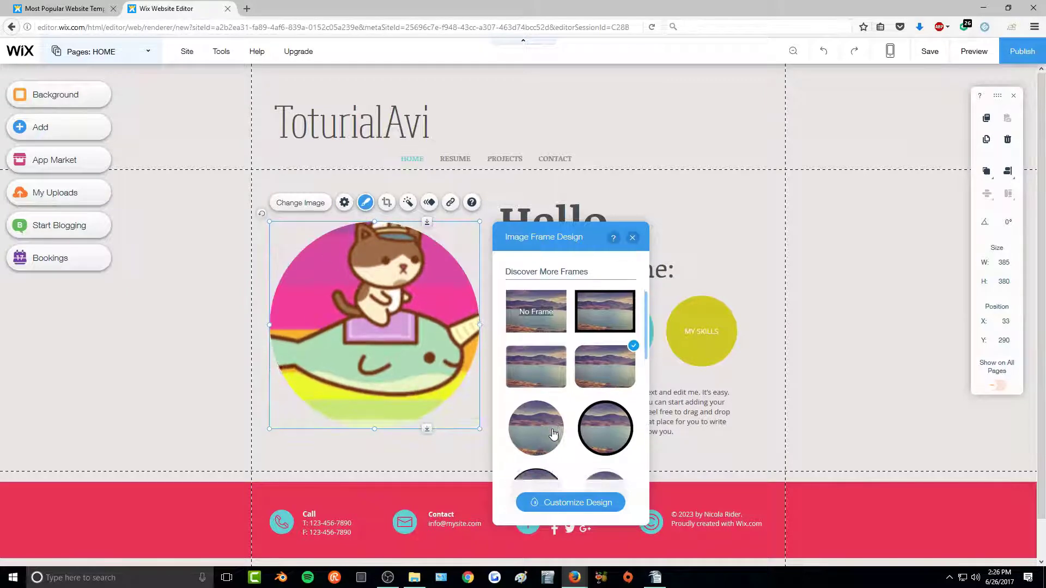
{"action": "scroll", "coordinate": [553, 433], "scroll_direction": "down", "scroll_amount": 2}
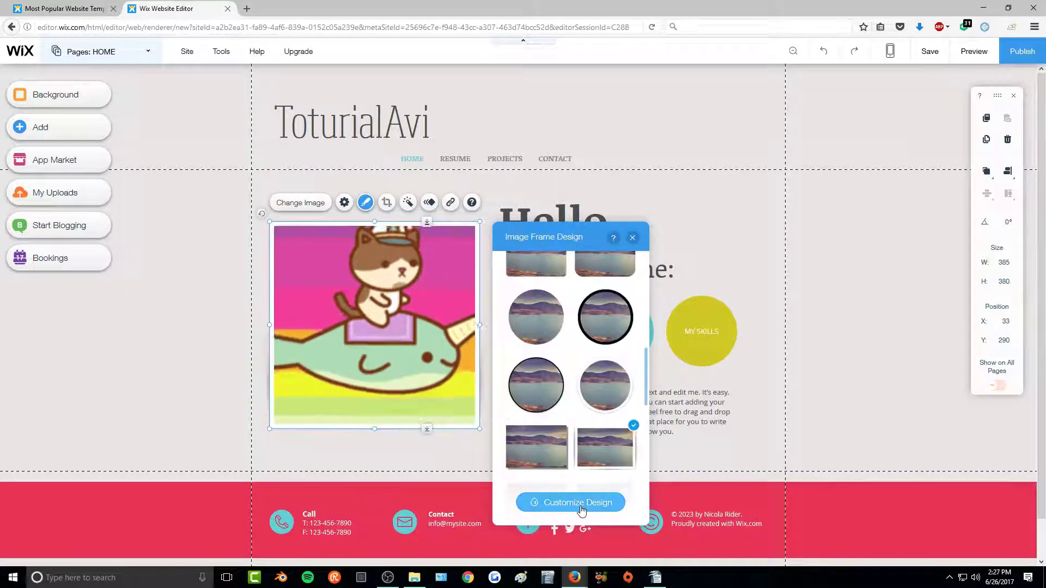
- Customize the profile image's frame, trying a 7 px border on the square shape, and choose the circular shape with a white border
{"action": "left_click", "coordinate": [579, 505]}
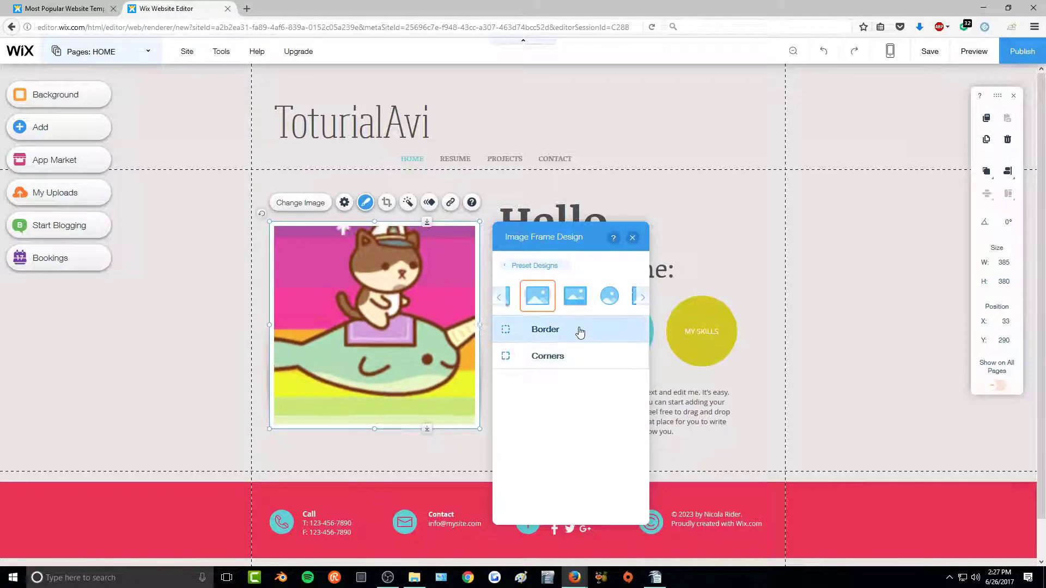
{"action": "left_click", "coordinate": [574, 296]}
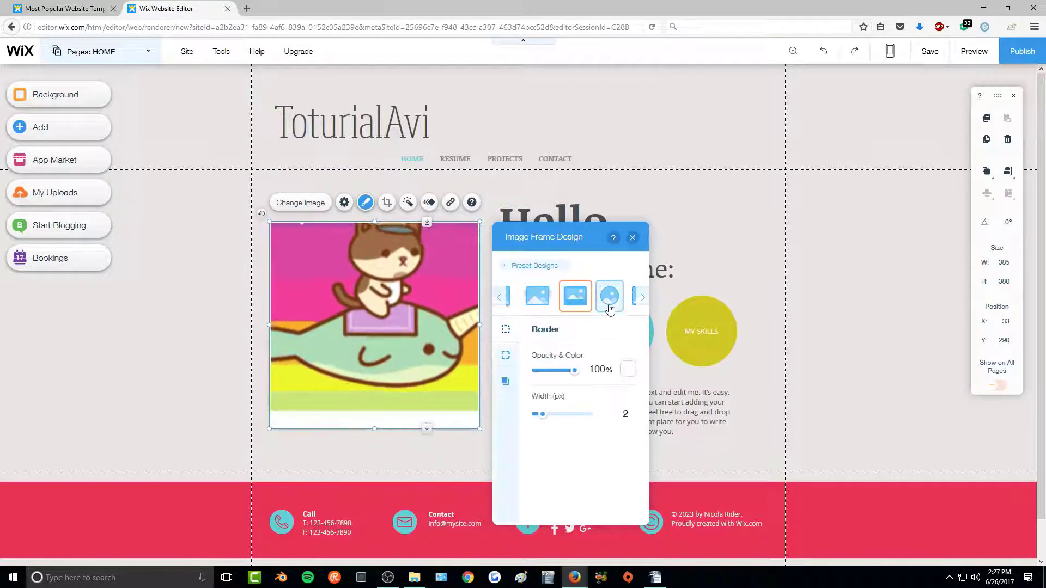
{"action": "left_click", "coordinate": [609, 305]}
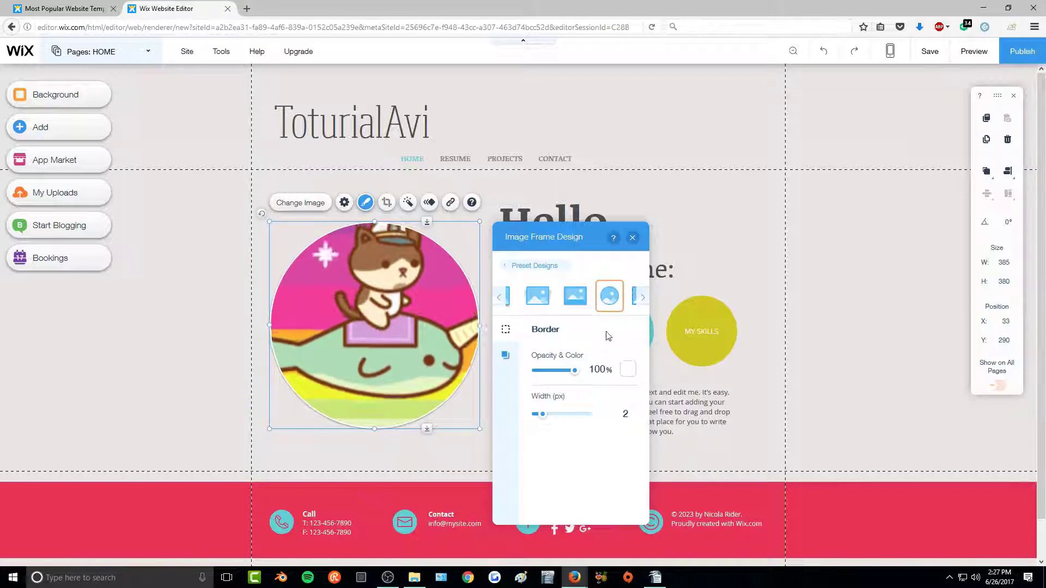
{"action": "left_click", "coordinate": [537, 297]}
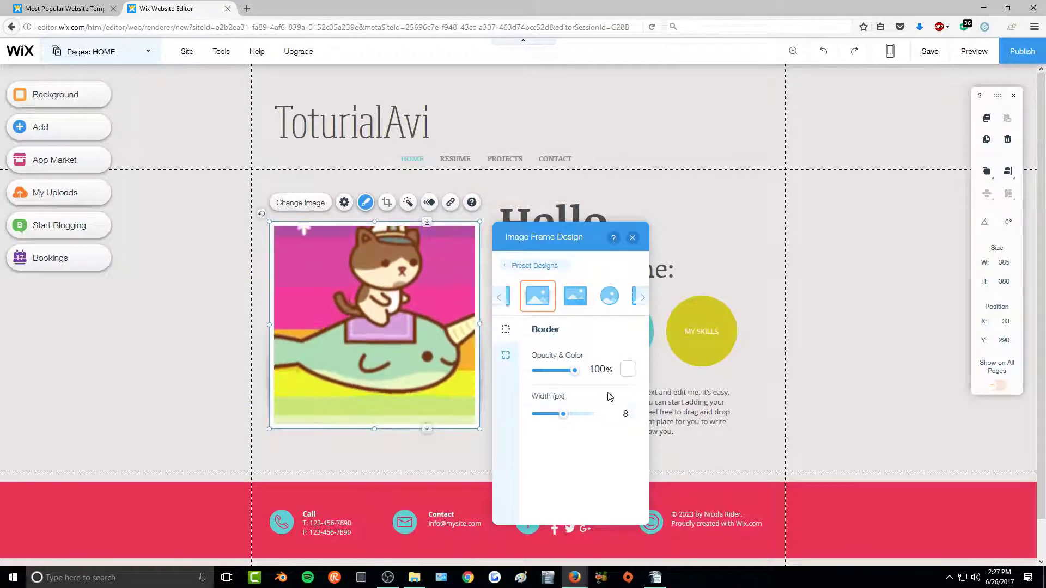
{"action": "mouse_move", "coordinate": [561, 413]}
{"action": "left_mouse_down"}
{"action": "mouse_move", "coordinate": [581, 420]}
{"action": "mouse_move", "coordinate": [552, 418]}
{"action": "left_mouse_up"}
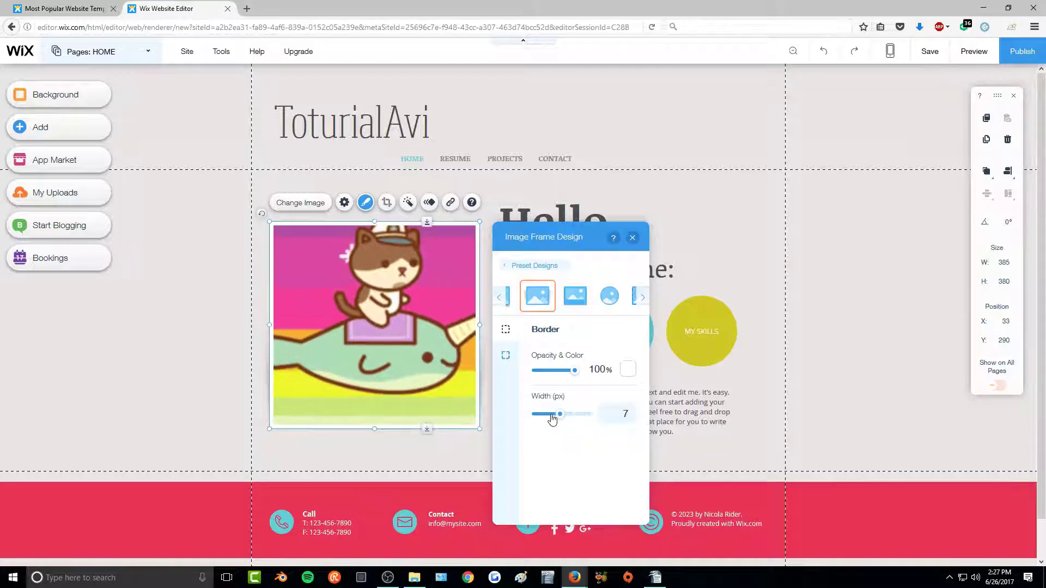
{"action": "left_click", "coordinate": [574, 297]}
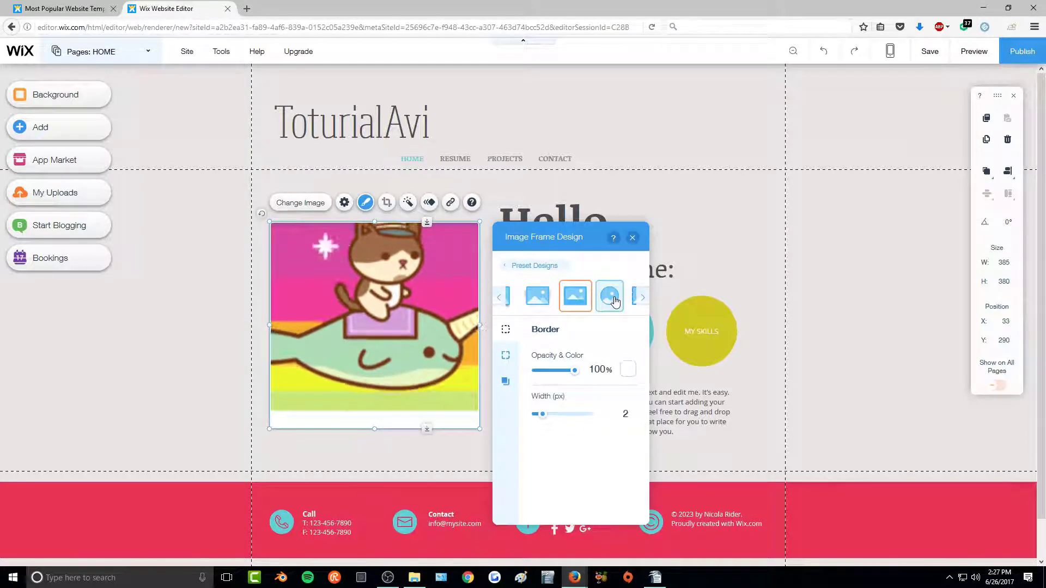
{"action": "left_click", "coordinate": [610, 296]}
{"action": "left_click", "coordinate": [632, 237]}
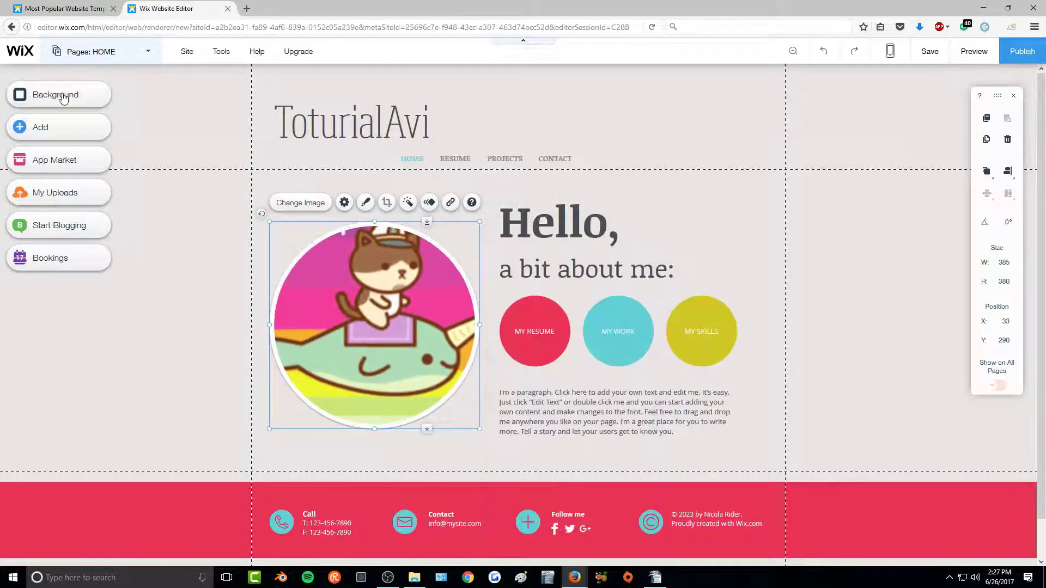
- Try the dark ocean video and the banana pattern as the home page background
{"action": "left_click", "coordinate": [61, 95]}
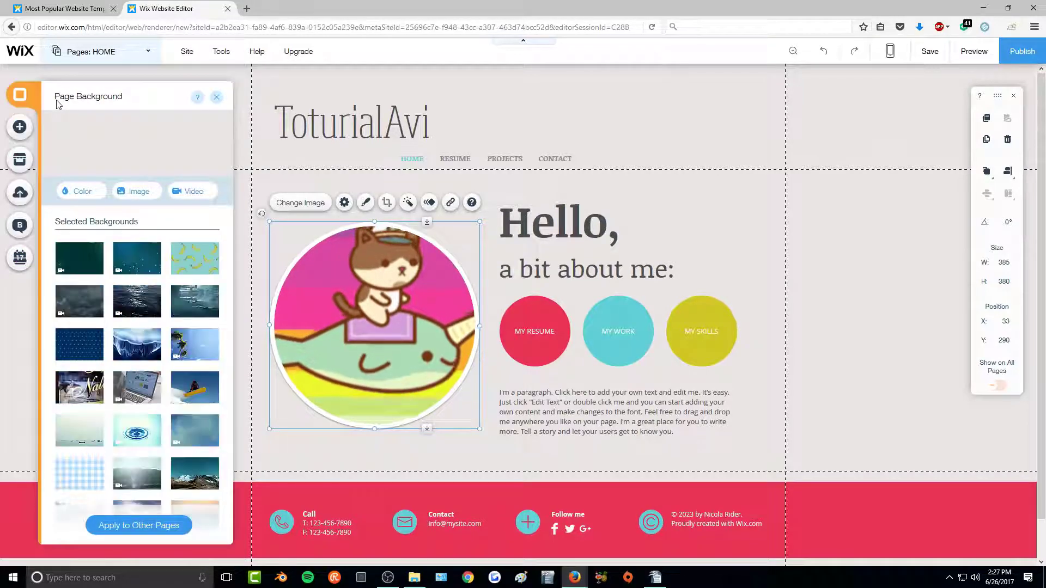
{"action": "left_click", "coordinate": [129, 301]}
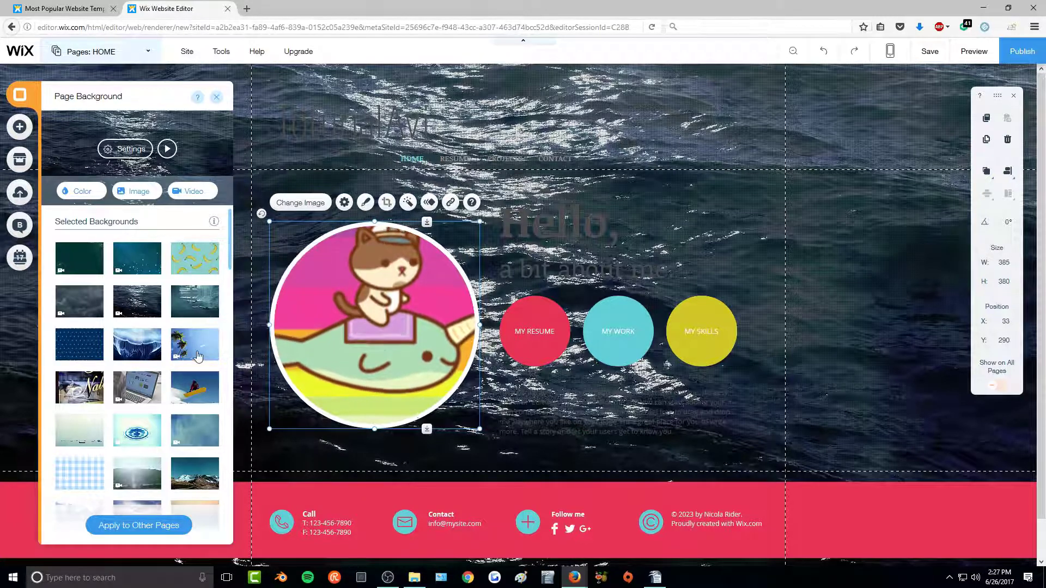
{"action": "left_click", "coordinate": [180, 254]}
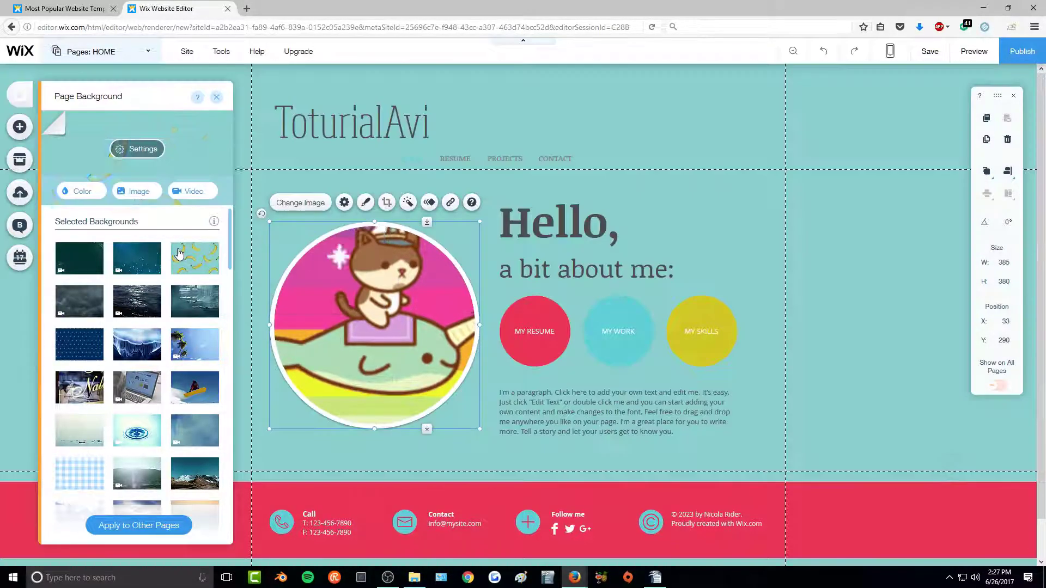
{"action": "mouse_move", "coordinate": [182, 384]}
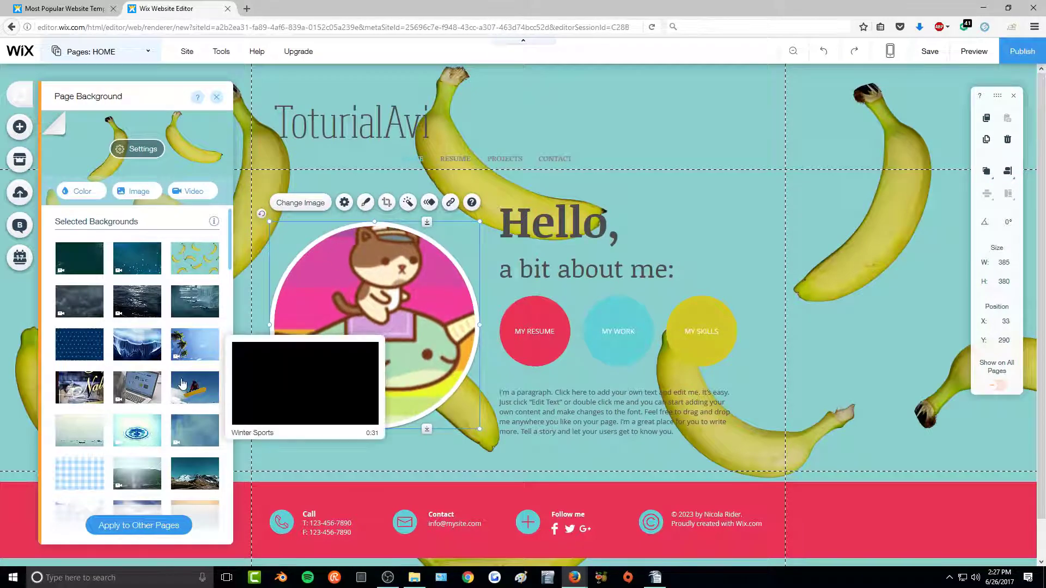
{"action": "scroll", "coordinate": [183, 384], "scroll_direction": "down", "scroll_amount": 2}
- Try centre positioning and Fill scaling on the banana background, and restore its top-left position and Tile scaling
{"action": "left_click", "coordinate": [122, 152]}
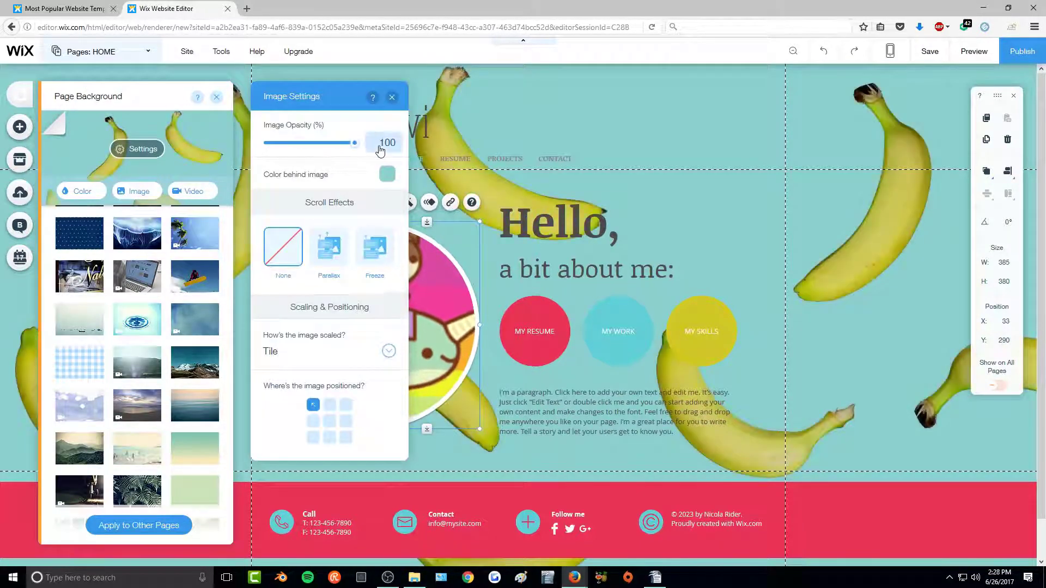
{"action": "left_click", "coordinate": [329, 421]}
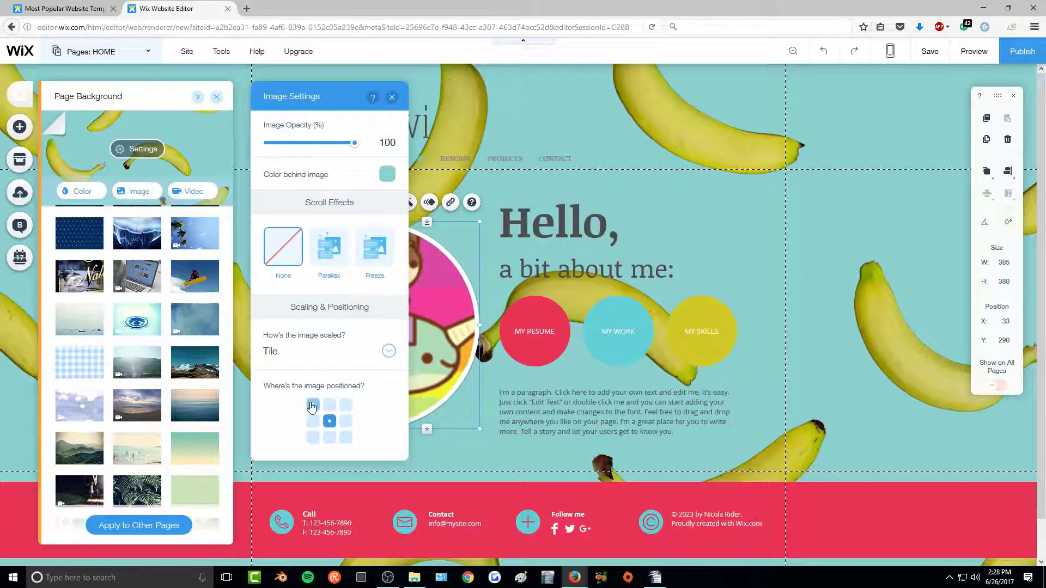
{"action": "left_click", "coordinate": [312, 406]}
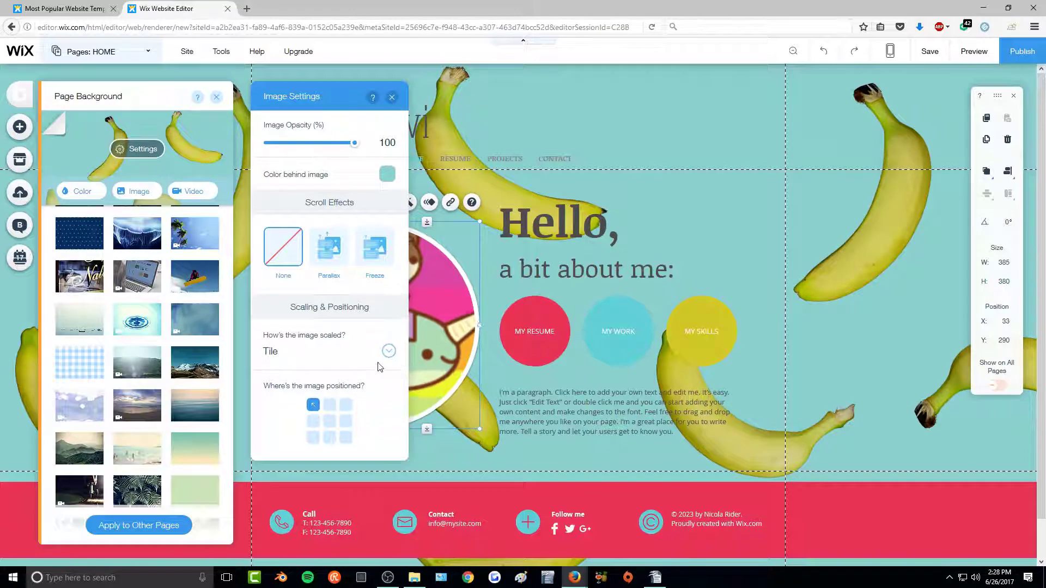
{"action": "left_click", "coordinate": [388, 352]}
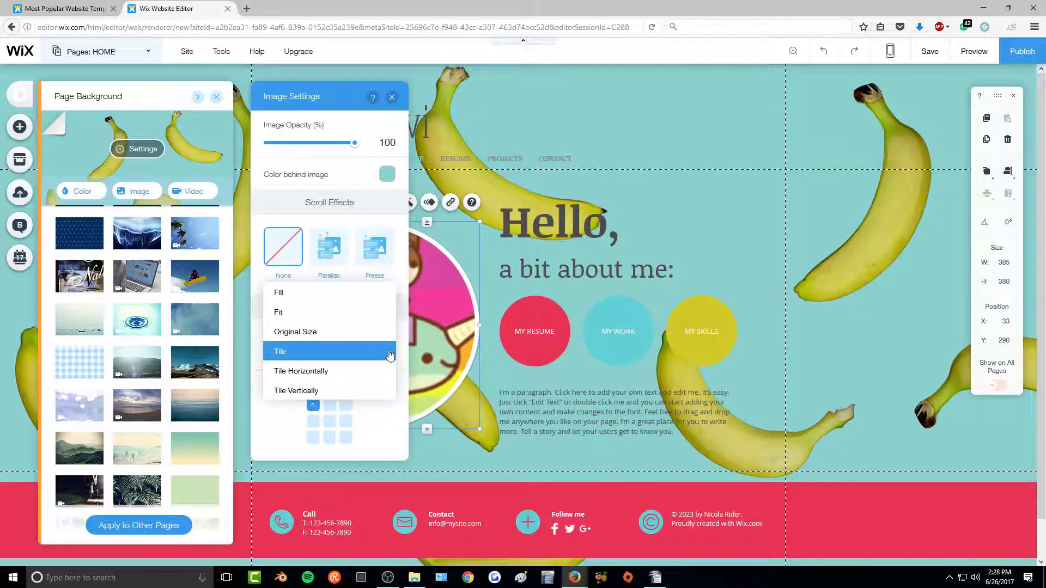
{"action": "left_click", "coordinate": [316, 312]}
{"action": "left_click", "coordinate": [350, 332]}
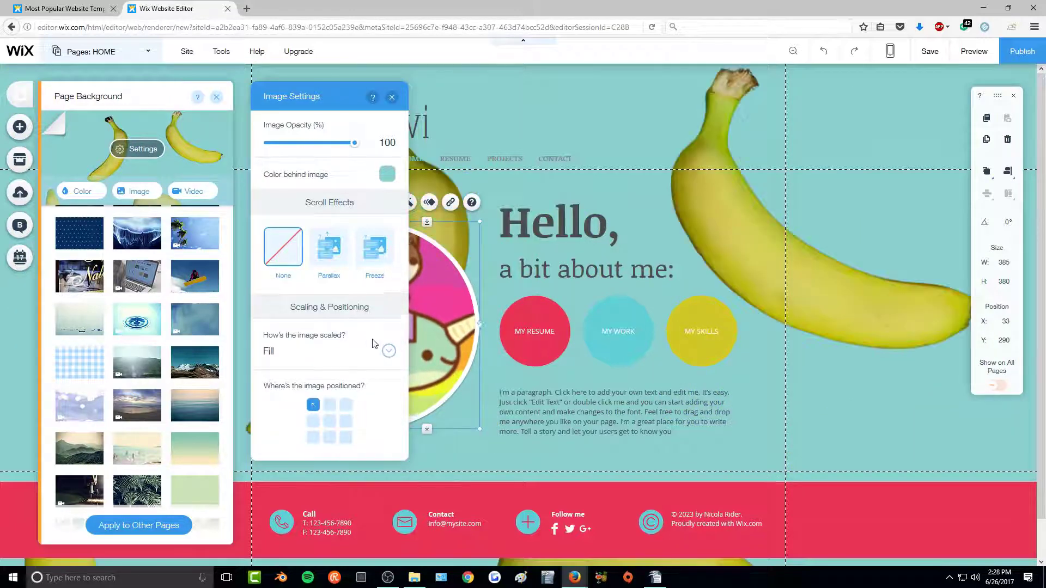
{"action": "left_click", "coordinate": [380, 355]}
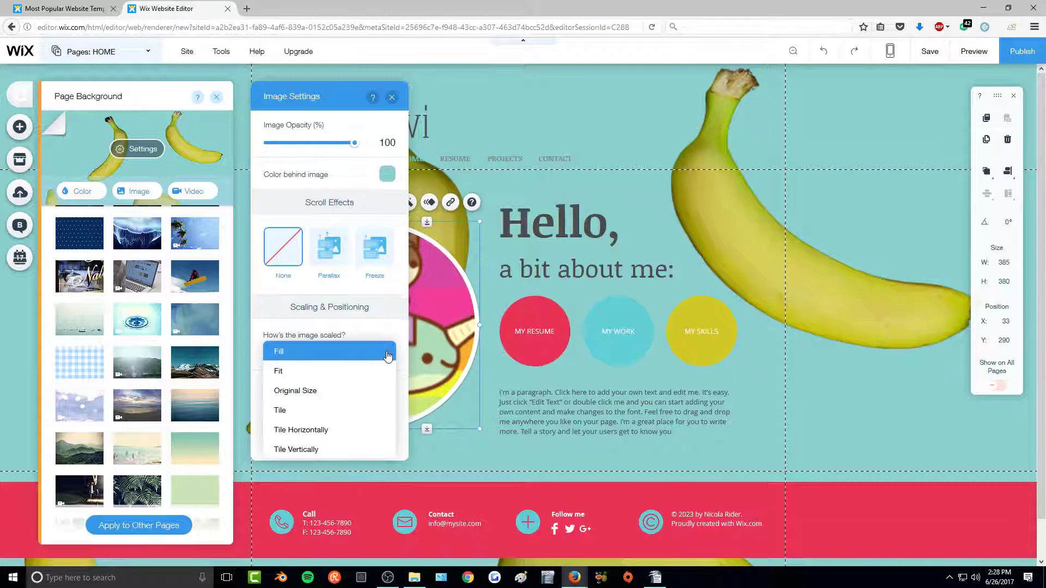
{"action": "left_click", "coordinate": [372, 410]}
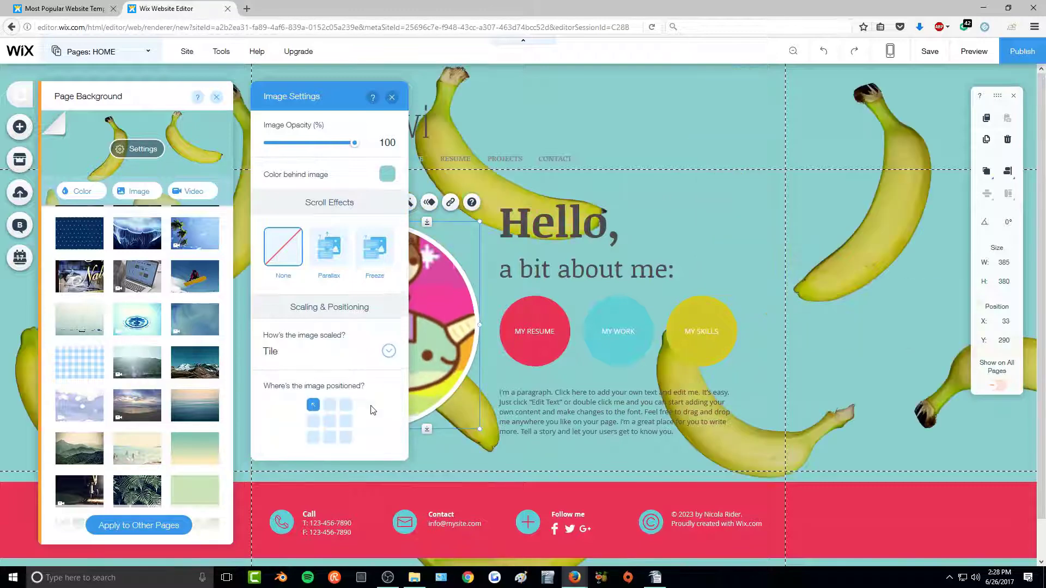
- Set the misty blue video as the page background and apply it to the RESUME, PROJECTS and CONTACT pages
{"action": "left_click", "coordinate": [209, 320]}
{"action": "scroll", "coordinate": [178, 438], "scroll_direction": "down", "scroll_amount": 5}
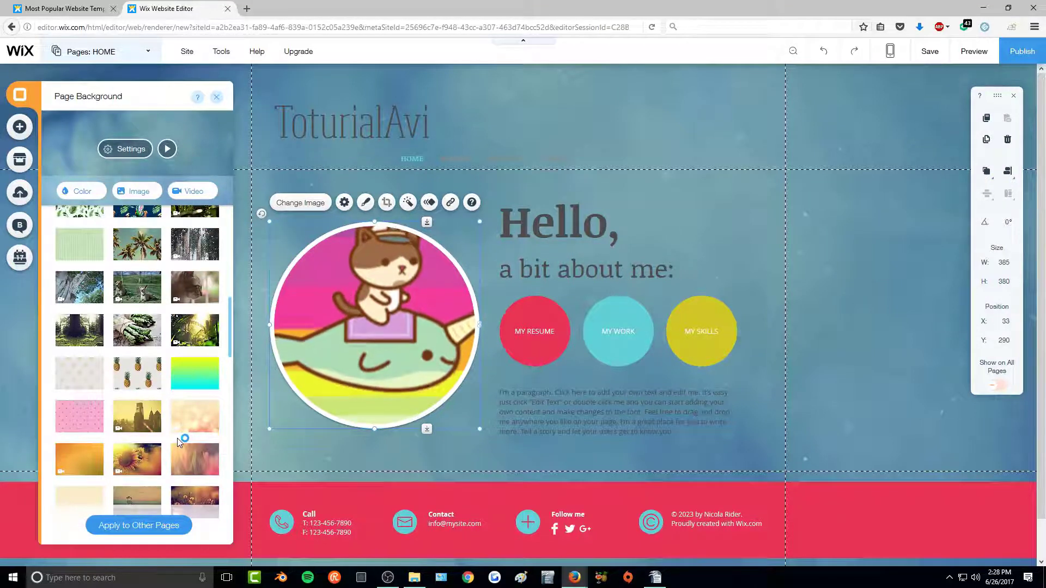
{"action": "left_click", "coordinate": [130, 528]}
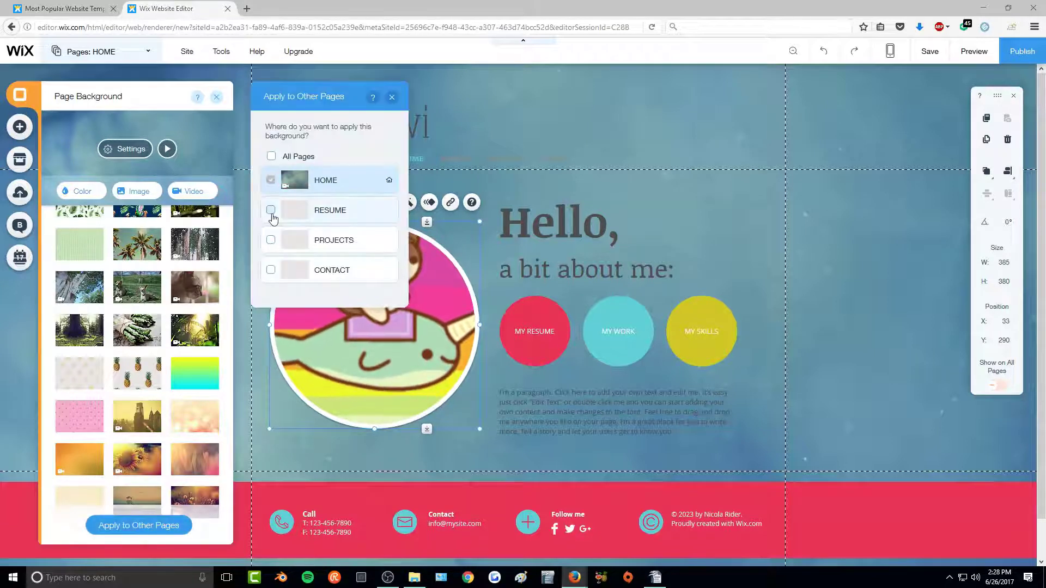
{"action": "left_click", "coordinate": [271, 212]}
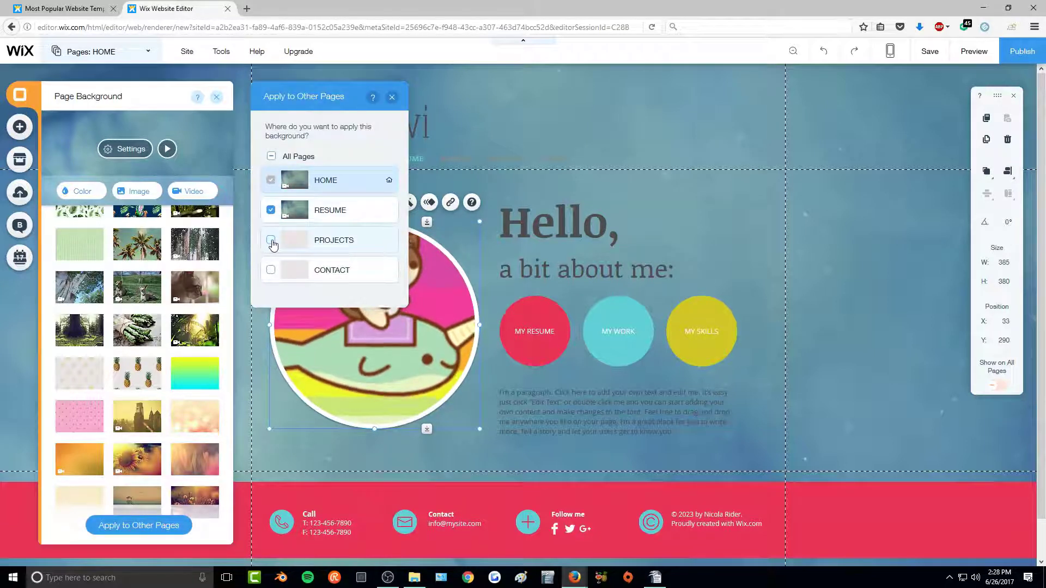
{"action": "left_click", "coordinate": [272, 241]}
{"action": "left_click", "coordinate": [271, 272]}
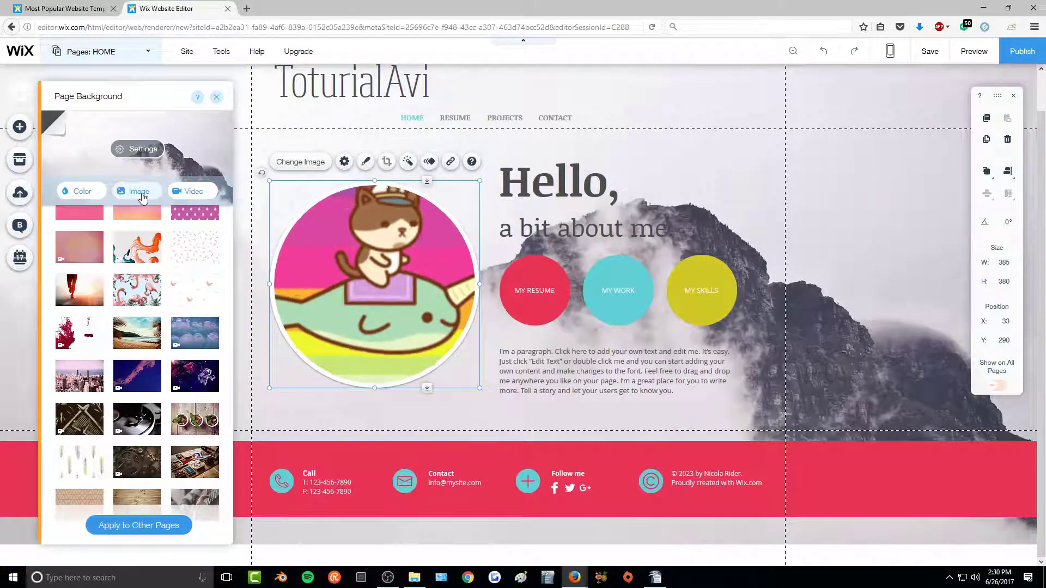
- Replace the home page background with the uploaded the-witcher-3 sunset image from My Images
{"action": "left_click", "coordinate": [131, 194]}
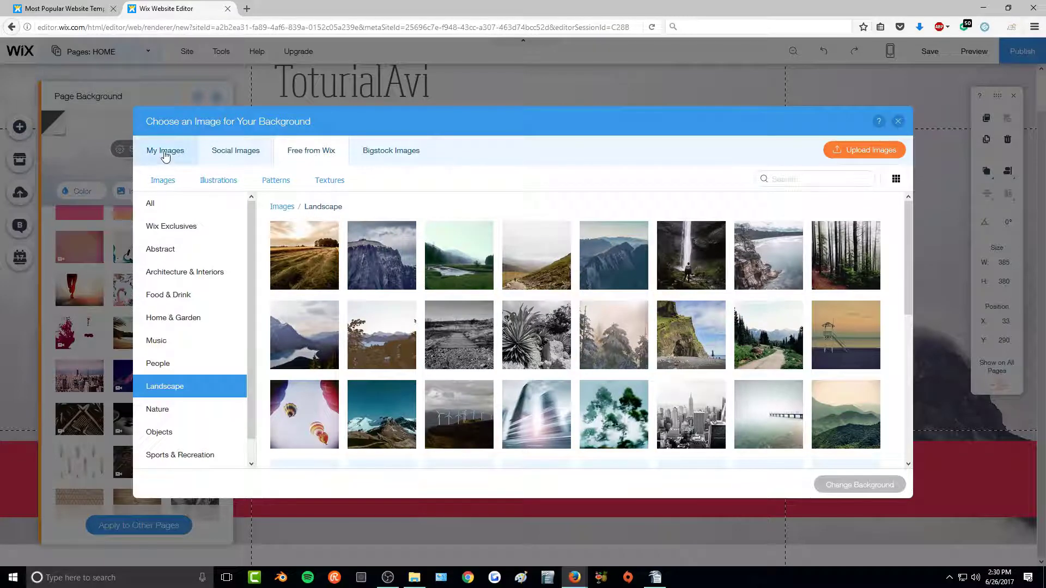
{"action": "left_click", "coordinate": [165, 155]}
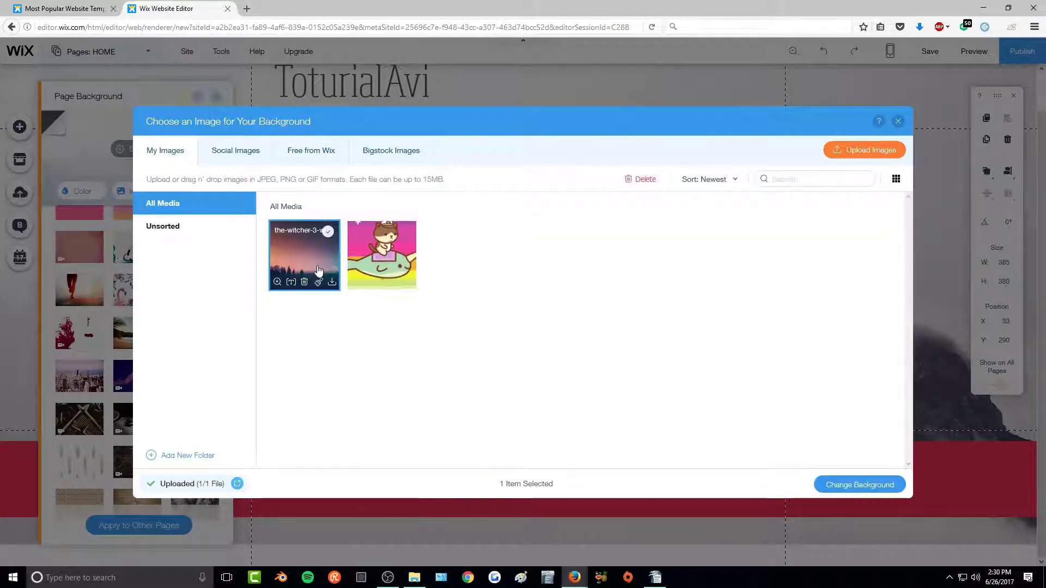
{"action": "left_click", "coordinate": [845, 489]}
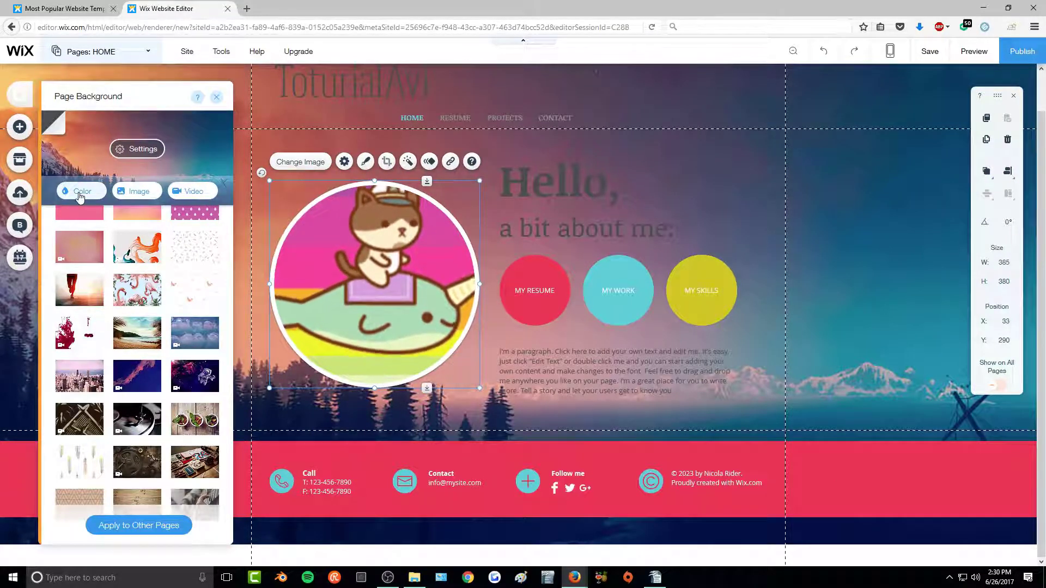
{"action": "left_click", "coordinate": [217, 98]}
- Set the text colour of the ToturialAvi site title to white (#FFFFFF)
{"action": "double_click", "coordinate": [388, 77]}
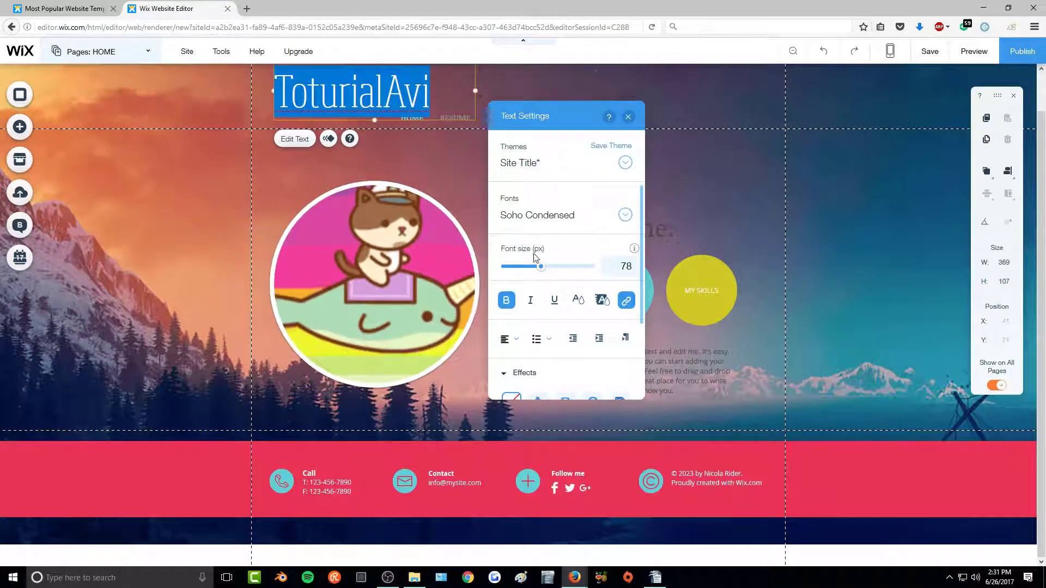
{"action": "left_click", "coordinate": [578, 300]}
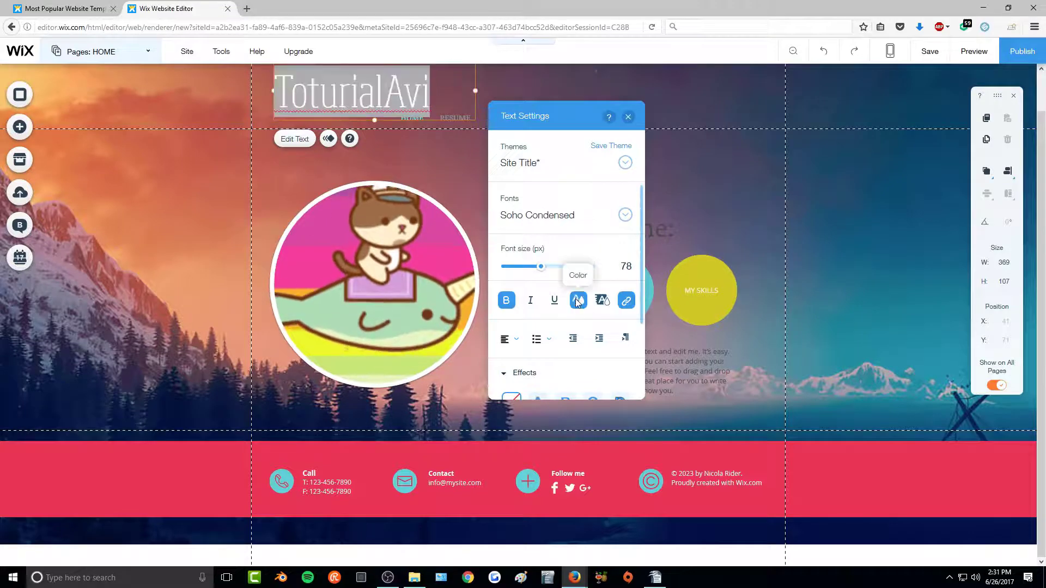
{"action": "left_click", "coordinate": [530, 293]}
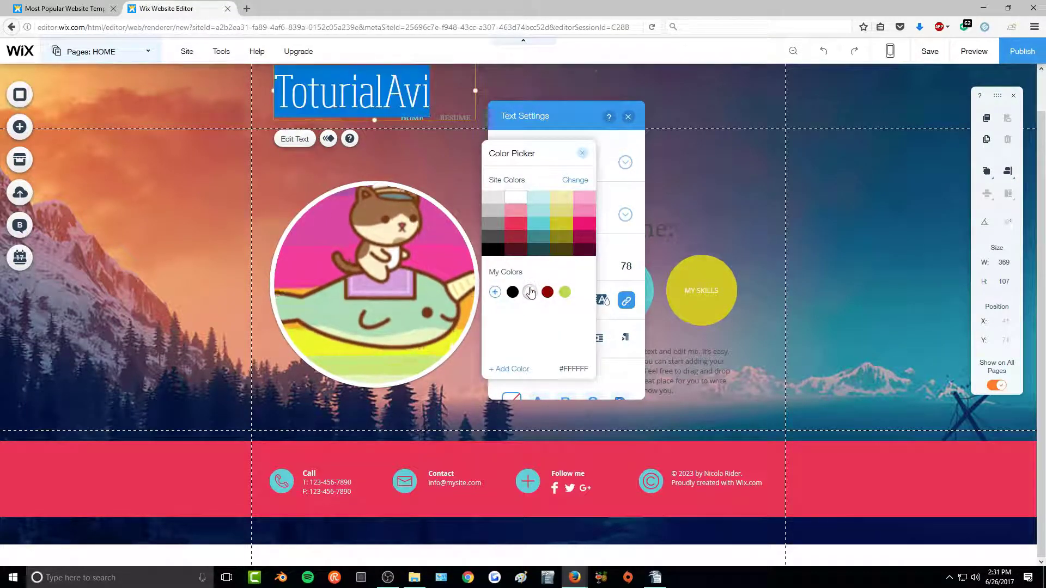
- Finish applying white to the ToturialAvi site title and reposition the header menu at X 265, Y 161
{"action": "left_click", "coordinate": [515, 208]}
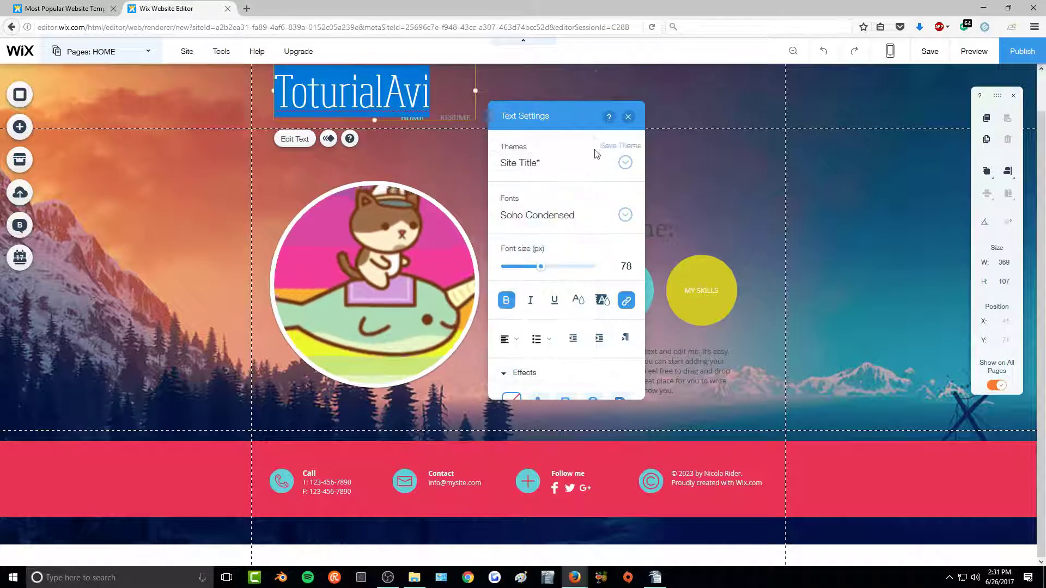
{"action": "left_click", "coordinate": [628, 117]}
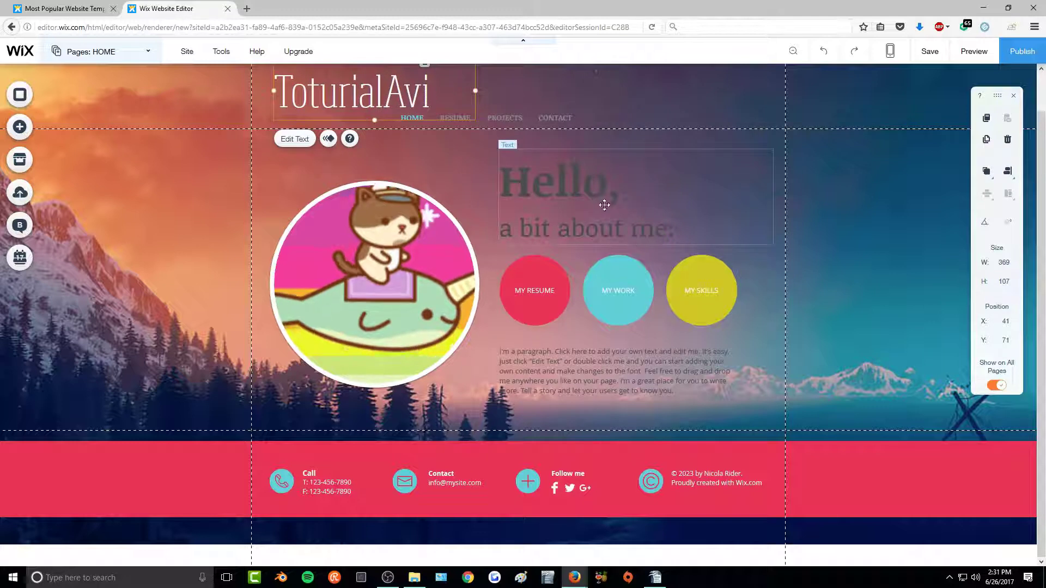
{"action": "left_click", "coordinate": [574, 120]}
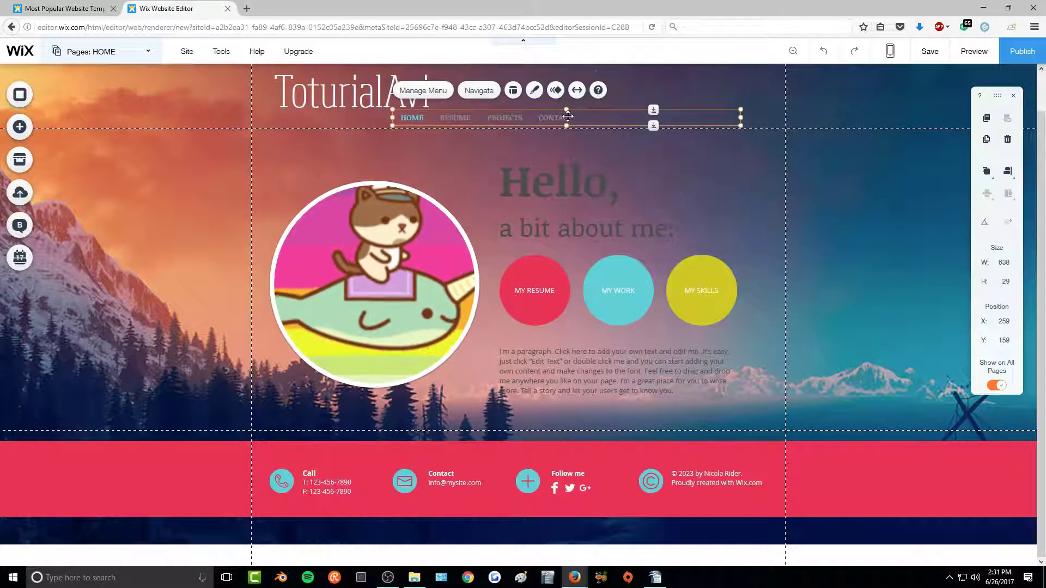
{"action": "left_click_drag", "start_coordinate": [568, 117], "coordinate": [573, 117]}
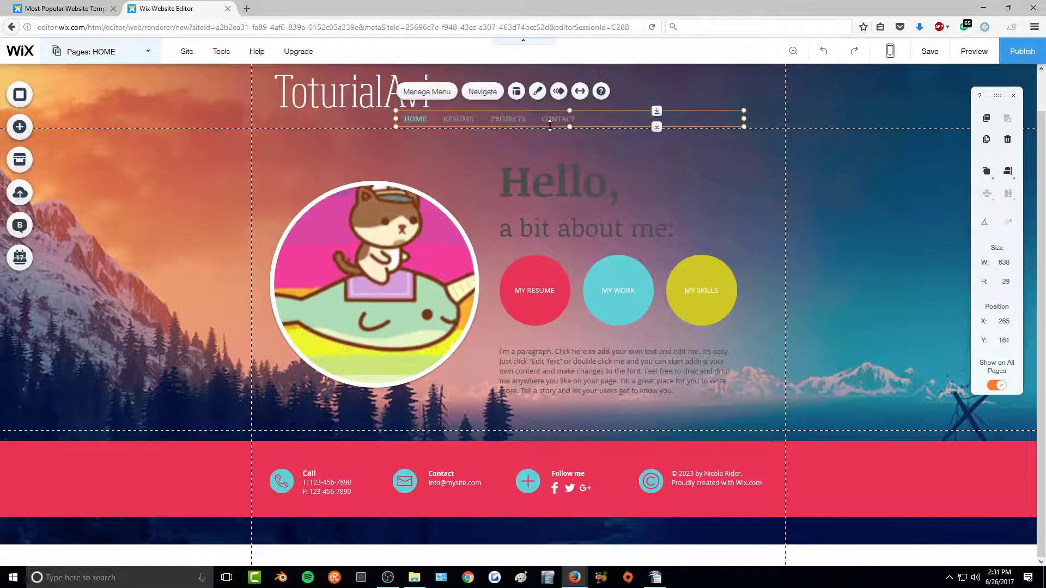
- Customize the header menu's design, setting the text colour of its regular state to white (#FFFFFF)
{"action": "left_click", "coordinate": [536, 95]}
{"action": "scroll", "coordinate": [842, 310], "scroll_direction": "down", "scroll_amount": 1}
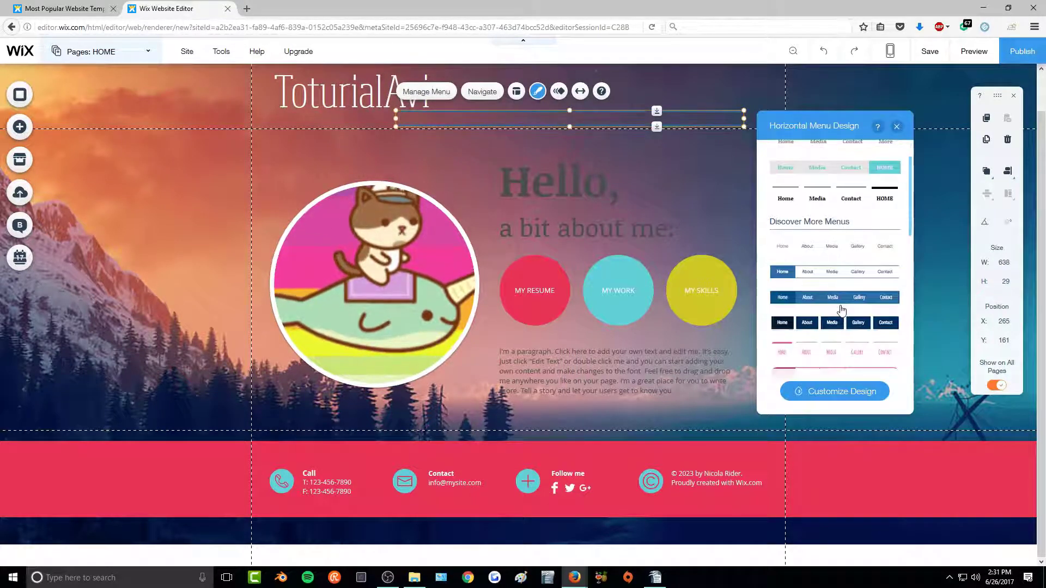
{"action": "scroll", "coordinate": [841, 309], "scroll_direction": "down", "scroll_amount": 5}
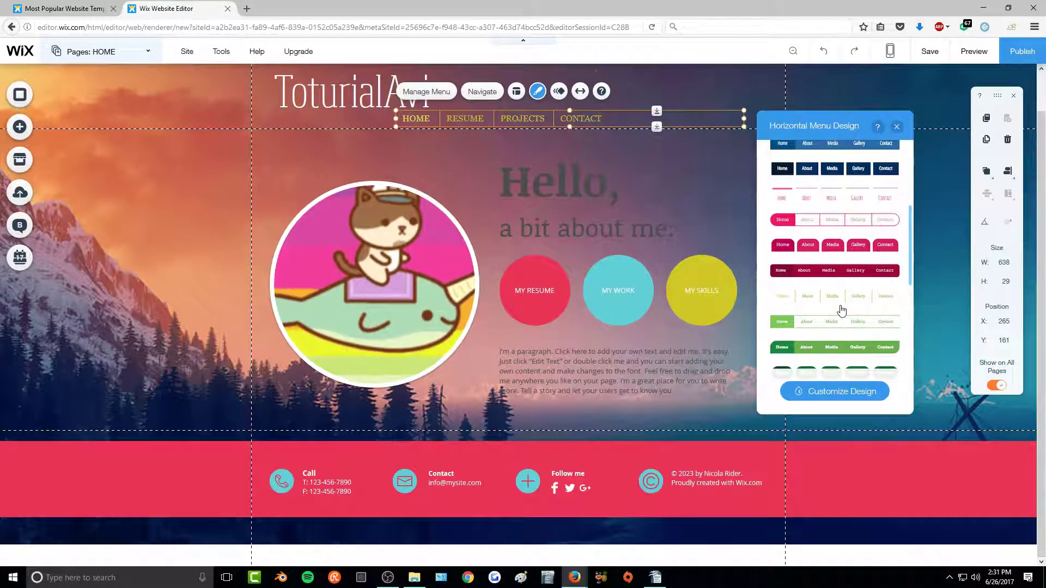
{"action": "scroll", "coordinate": [841, 310], "scroll_direction": "down", "scroll_amount": 5}
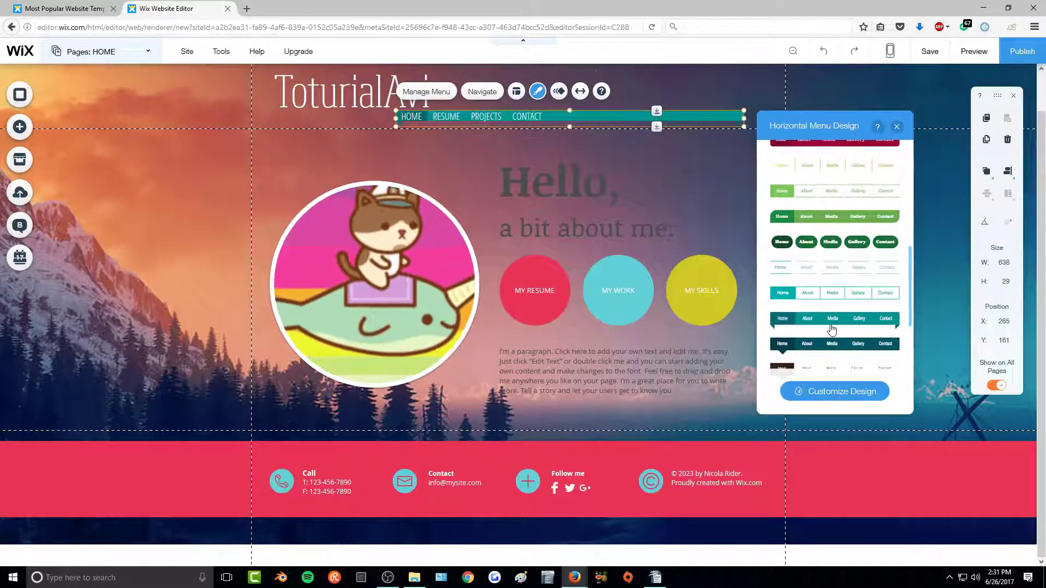
{"action": "scroll", "coordinate": [826, 347], "scroll_direction": "down", "scroll_amount": 3}
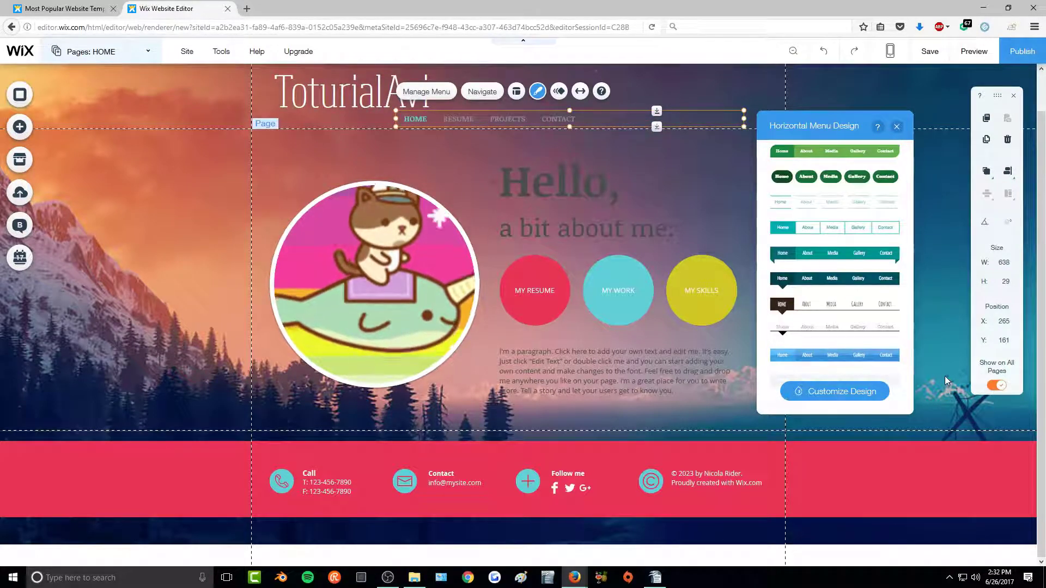
{"action": "scroll", "coordinate": [872, 370], "scroll_direction": "up", "scroll_amount": 5}
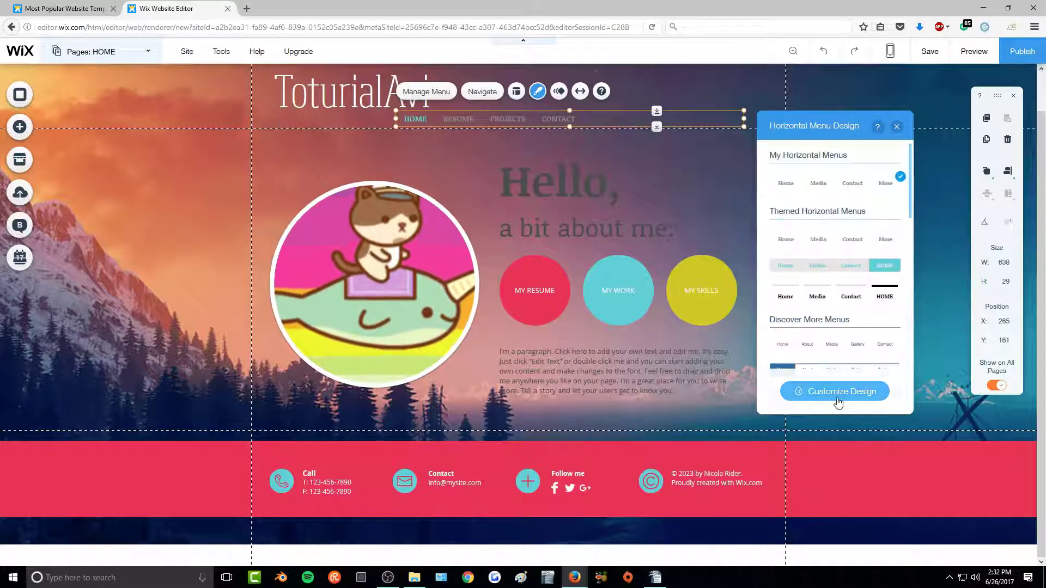
{"action": "left_click", "coordinate": [837, 400]}
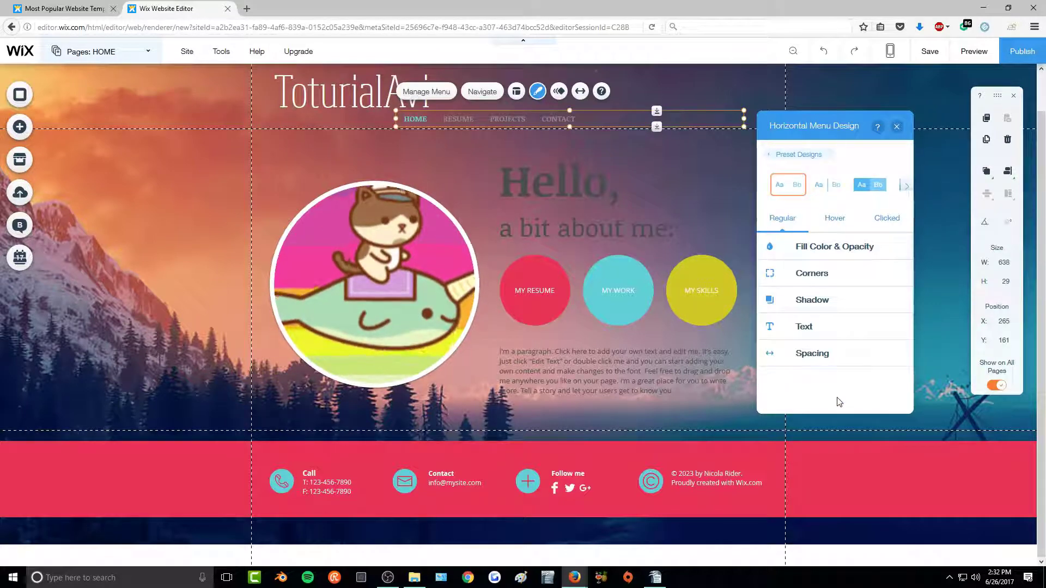
{"action": "left_click", "coordinate": [805, 337]}
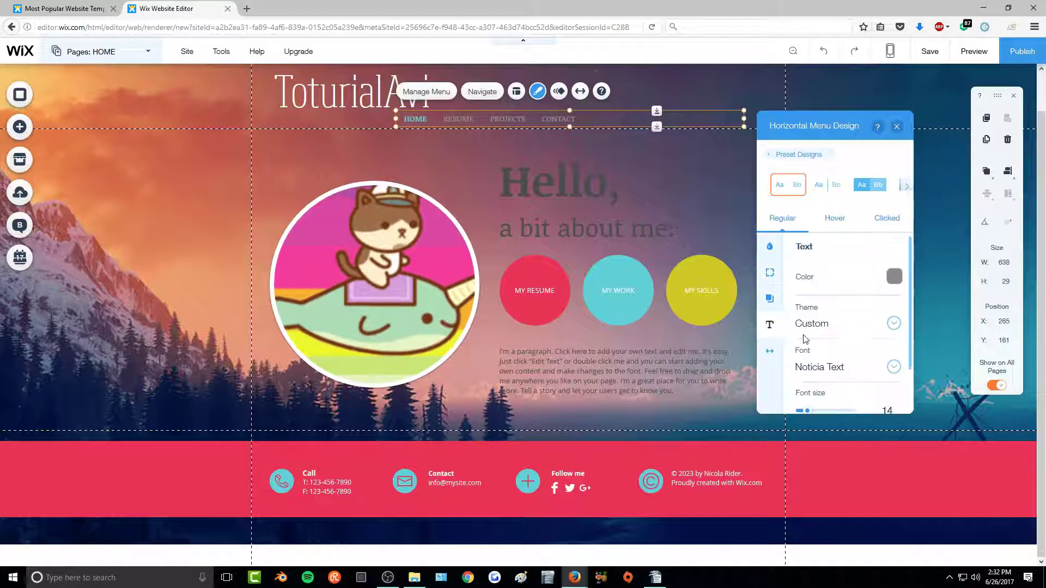
{"action": "left_click", "coordinate": [893, 278]}
{"action": "left_click", "coordinate": [783, 212]}
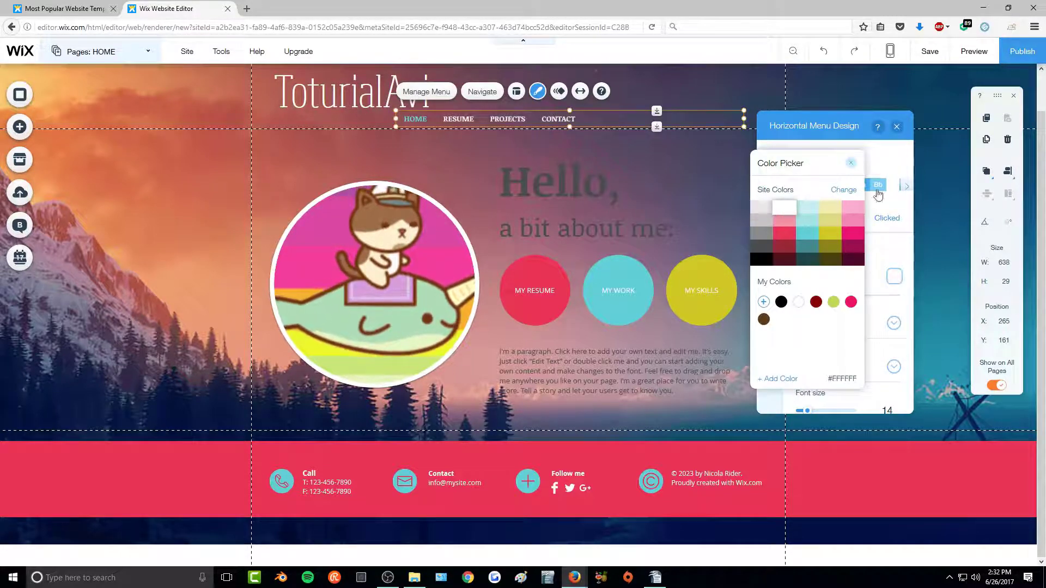
{"action": "left_click", "coordinate": [852, 164]}
- Try Open Sans for the header menu, settle on the Overlock font and enlarge the font size slightly
{"action": "scroll", "coordinate": [875, 363], "scroll_direction": "down", "scroll_amount": 2}
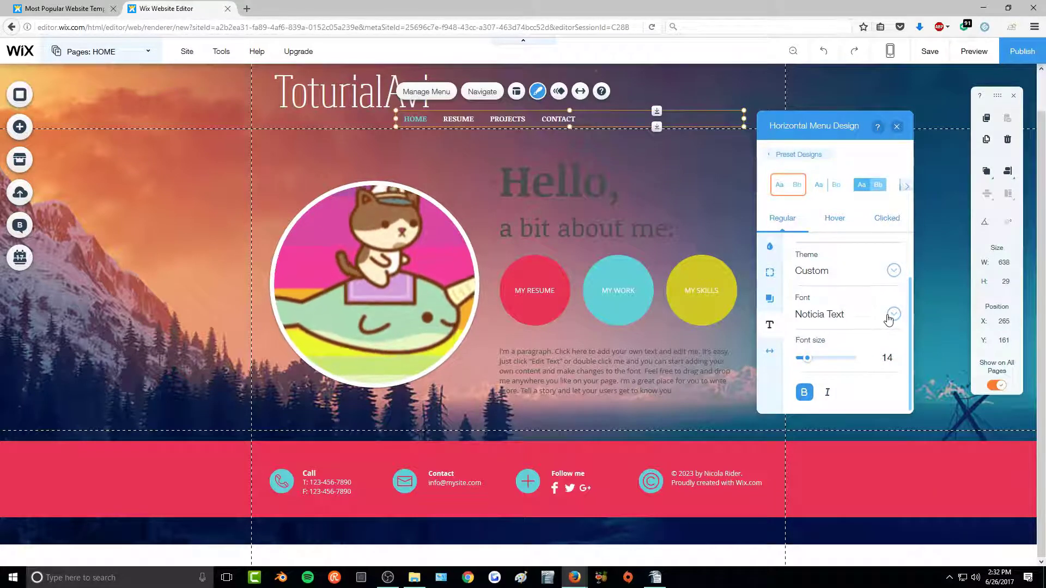
{"action": "left_click", "coordinate": [890, 317]}
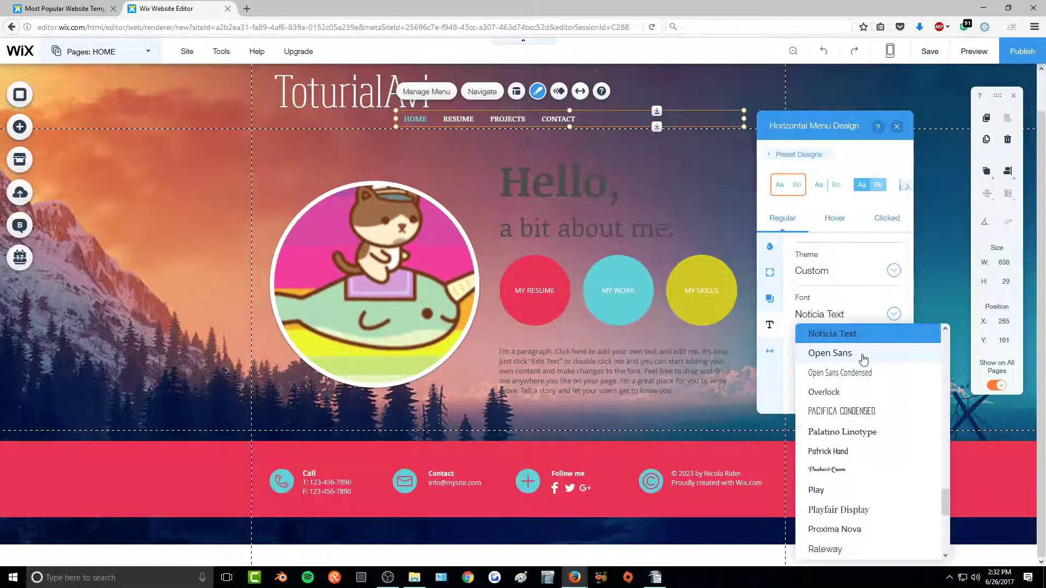
{"action": "left_click", "coordinate": [863, 357]}
{"action": "left_click", "coordinate": [895, 316]}
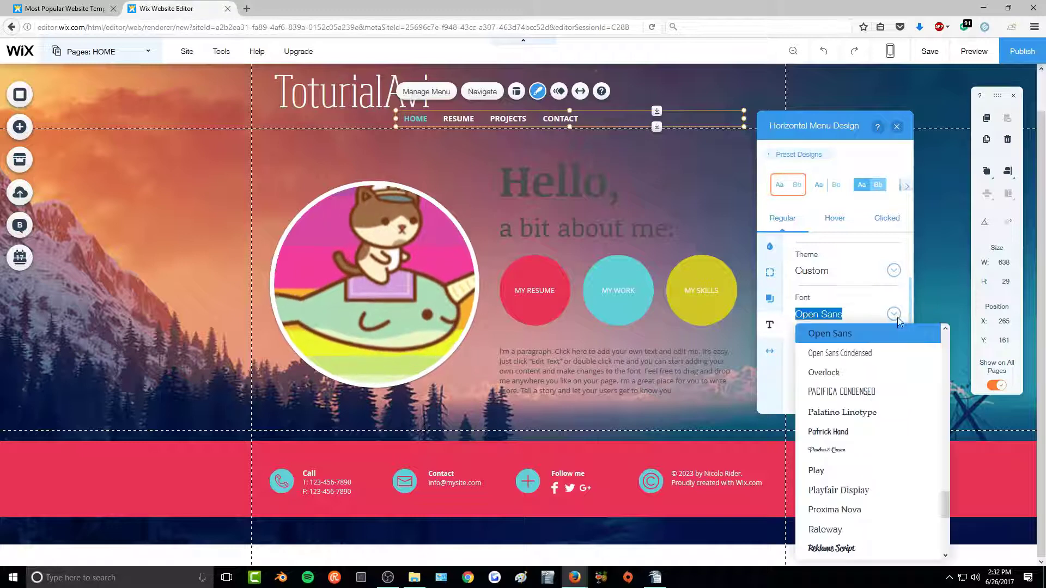
{"action": "left_click", "coordinate": [870, 375]}
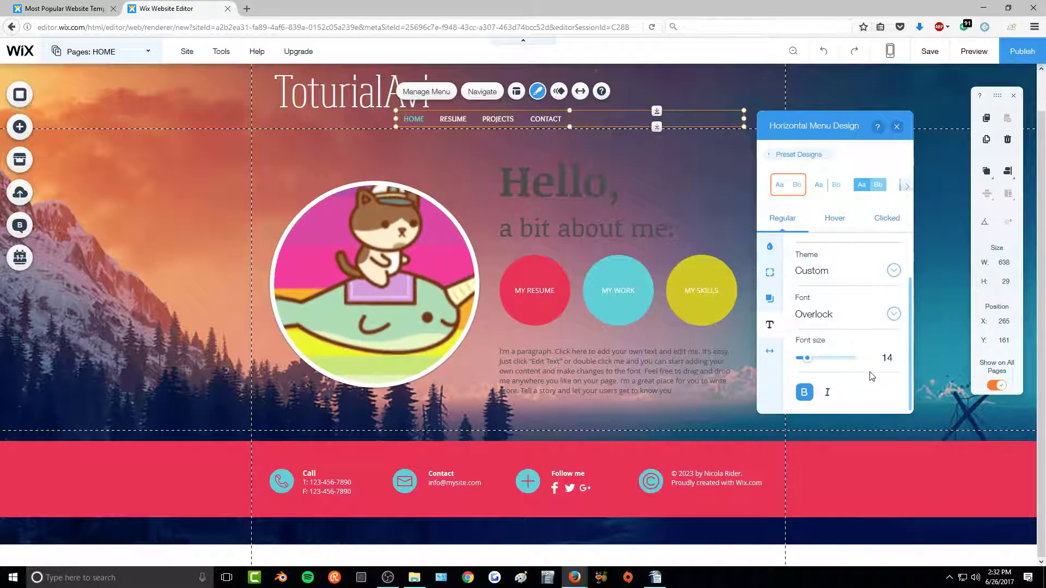
{"action": "mouse_move", "coordinate": [807, 358]}
{"action": "left_mouse_down"}
{"action": "mouse_move", "coordinate": [819, 361]}
{"action": "mouse_move", "coordinate": [809, 357]}
{"action": "left_mouse_up"}
- Examine the header menu's spacing setting and the text colour options for its hover and clicked states
{"action": "left_click", "coordinate": [769, 351]}
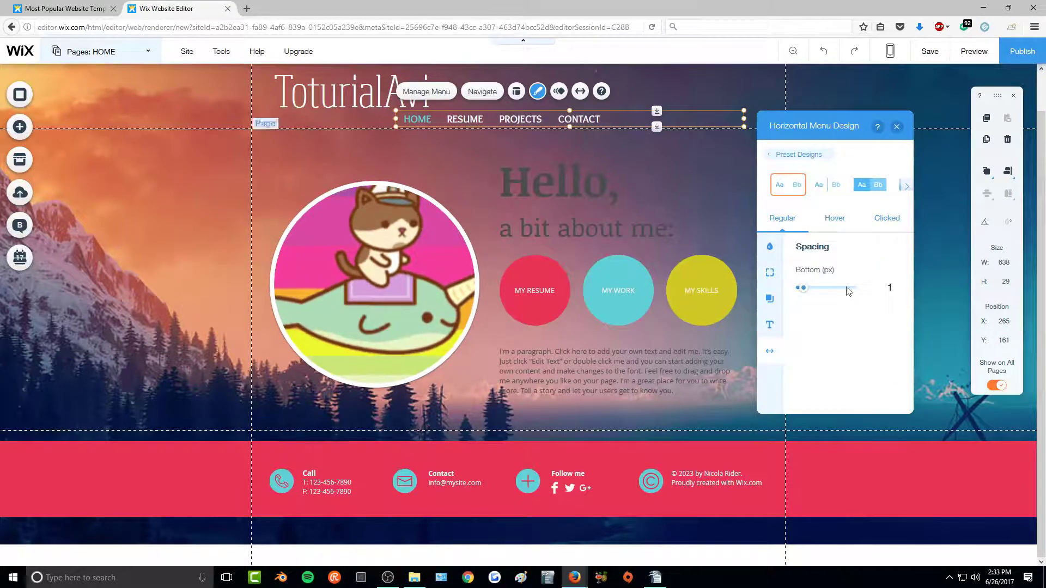
{"action": "left_click", "coordinate": [834, 224]}
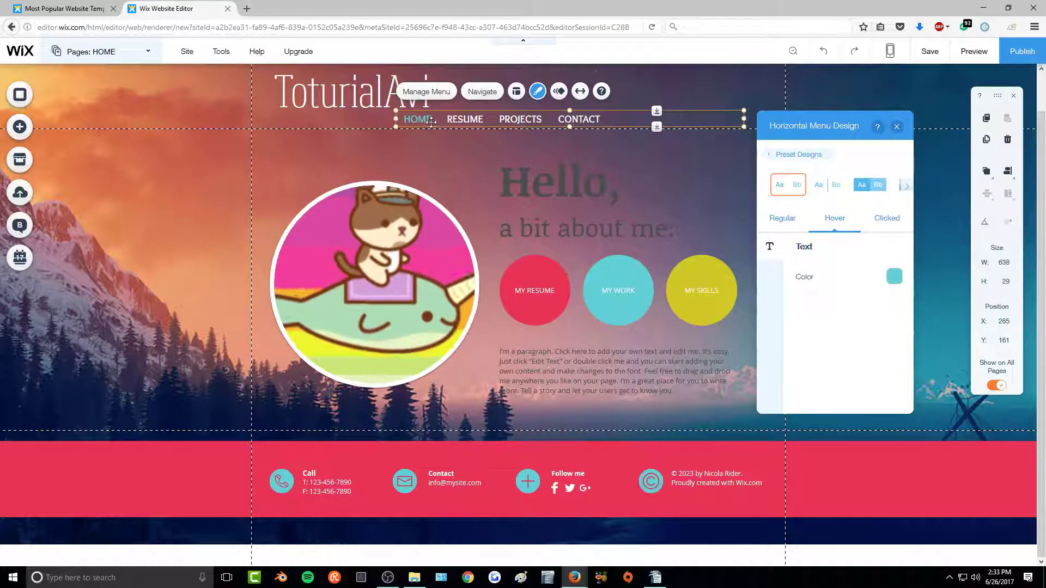
{"action": "left_click", "coordinate": [883, 220]}
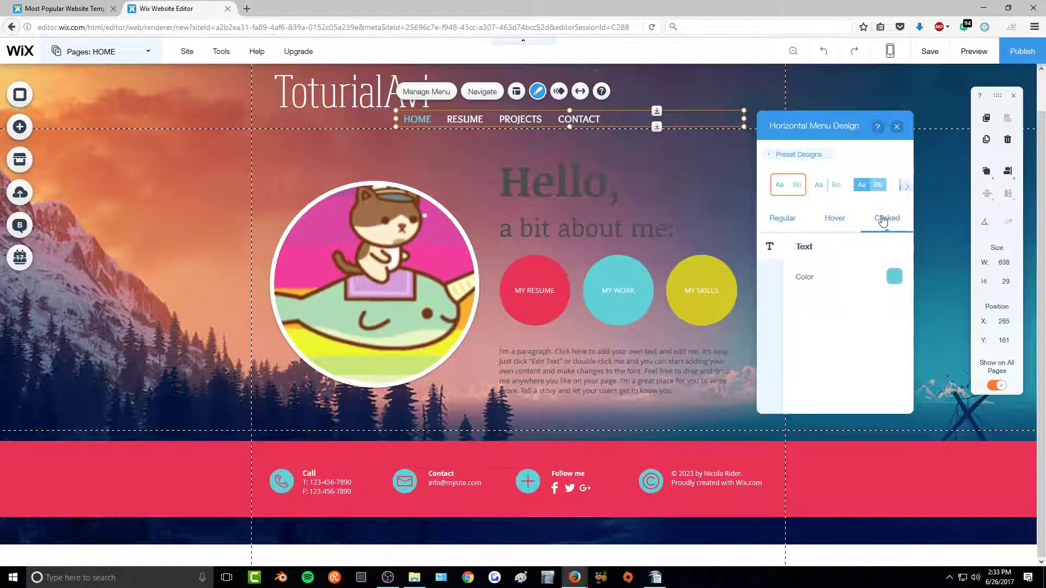
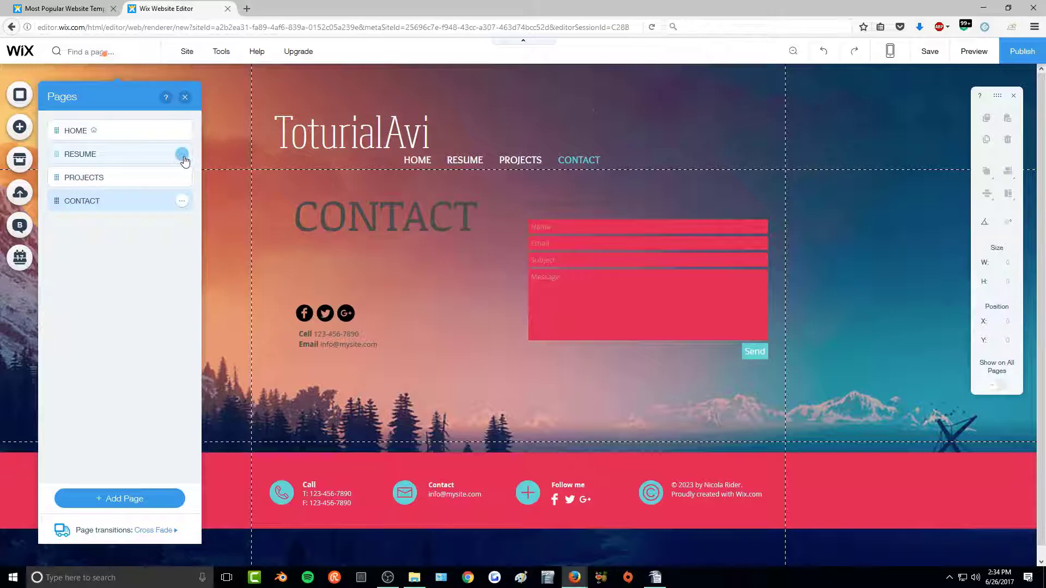
- Delete the RESUME and PROJECTS pages from the site
{"action": "left_click", "coordinate": [182, 155]}
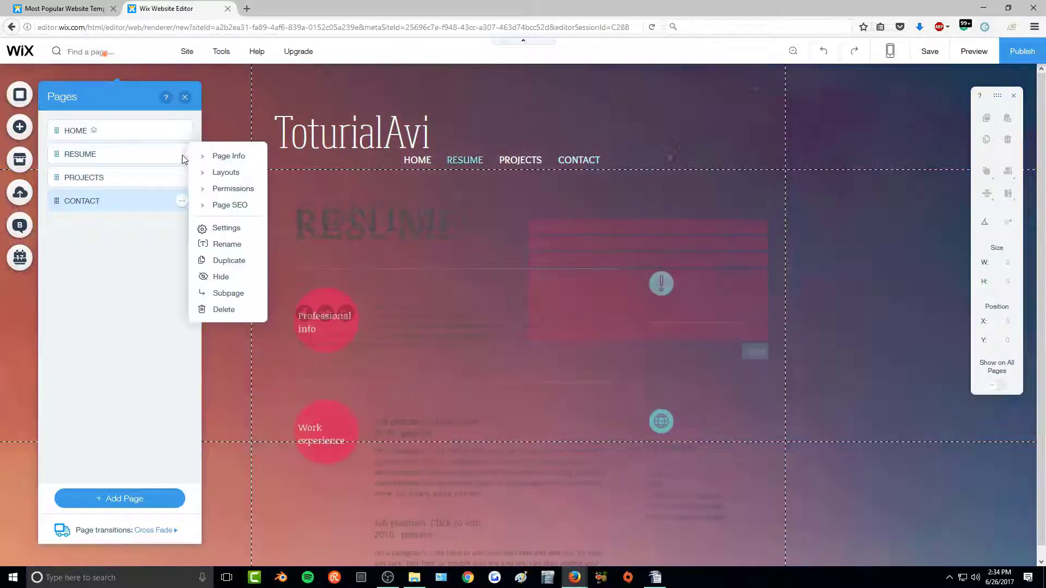
{"action": "left_click", "coordinate": [223, 310]}
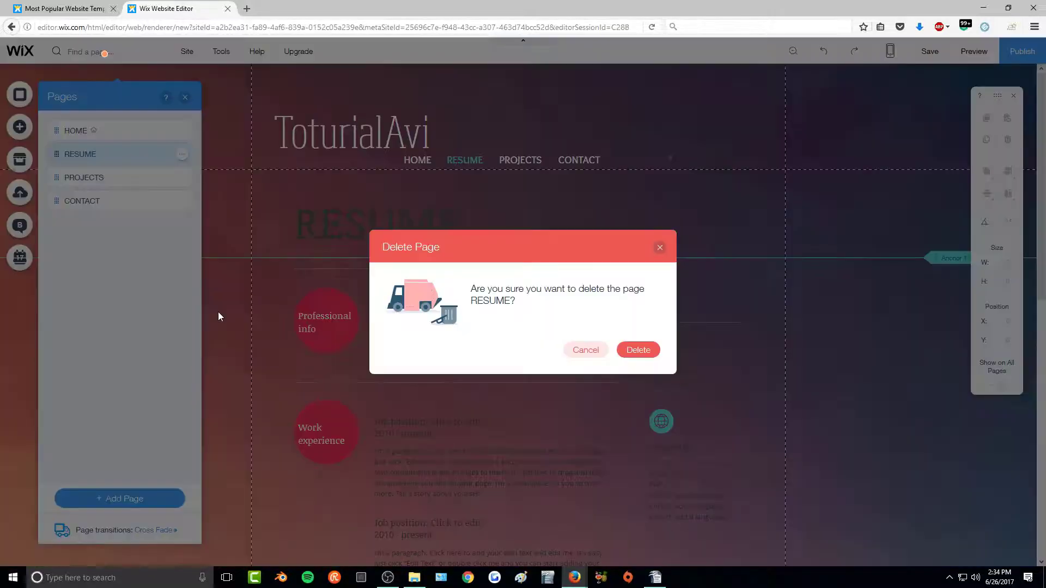
{"action": "left_click", "coordinate": [645, 355]}
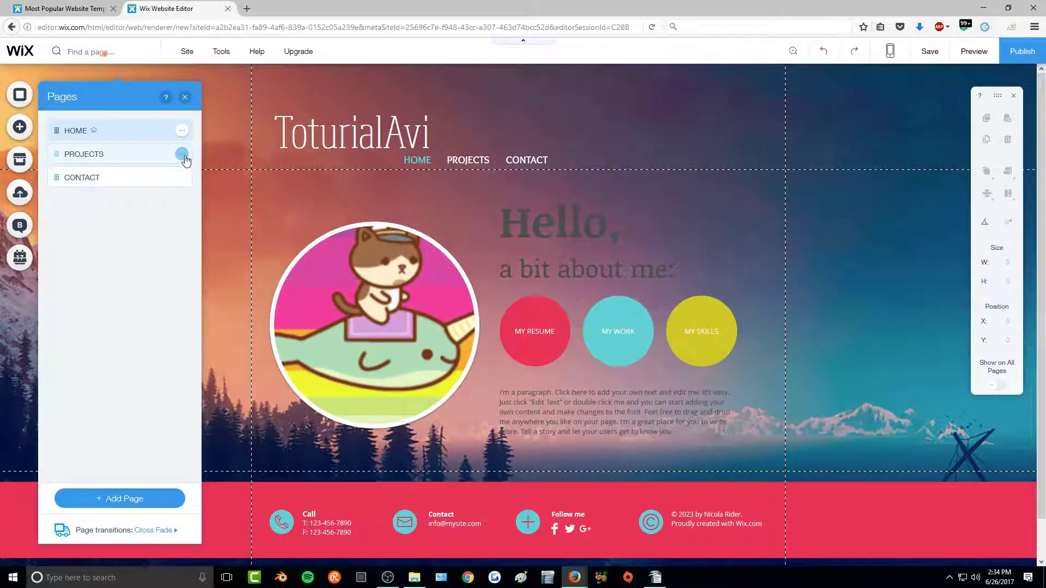
{"action": "left_click", "coordinate": [183, 154]}
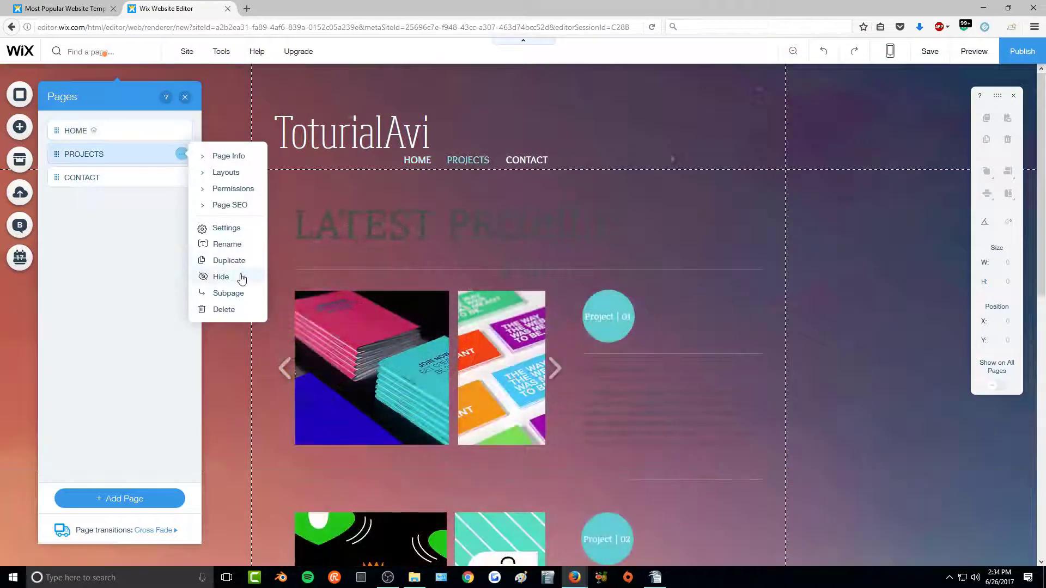
{"action": "left_click", "coordinate": [229, 310]}
{"action": "left_click", "coordinate": [638, 349]}
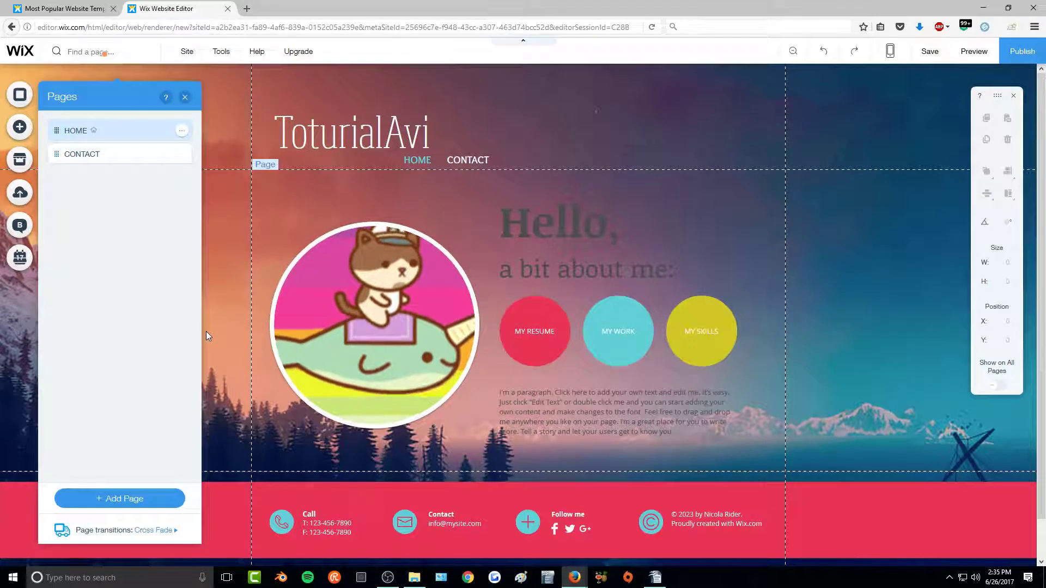
- Add a new page to the site and name it GALLERY
{"action": "left_click", "coordinate": [132, 500]}
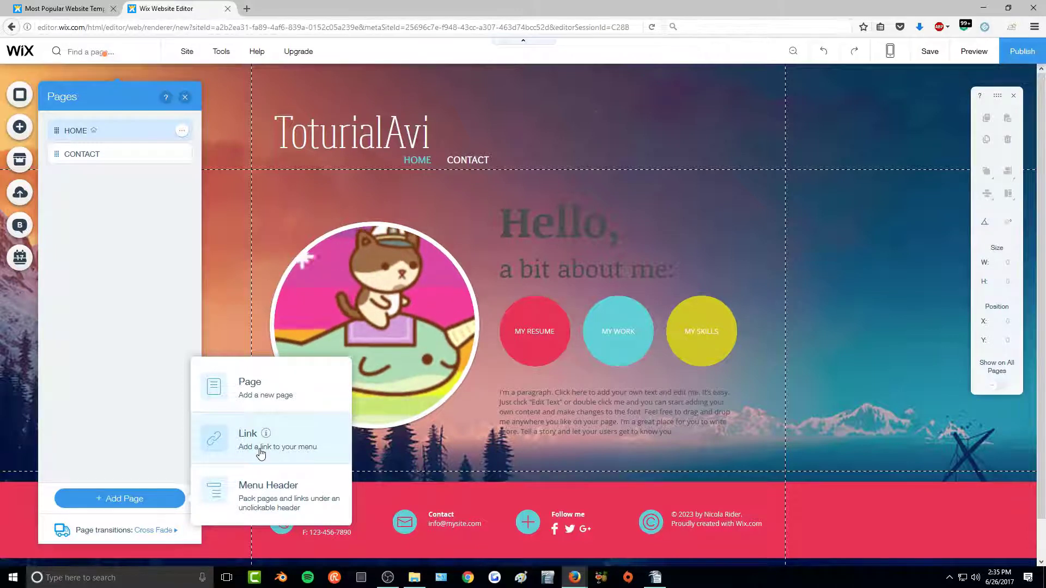
{"action": "left_click", "coordinate": [254, 397]}
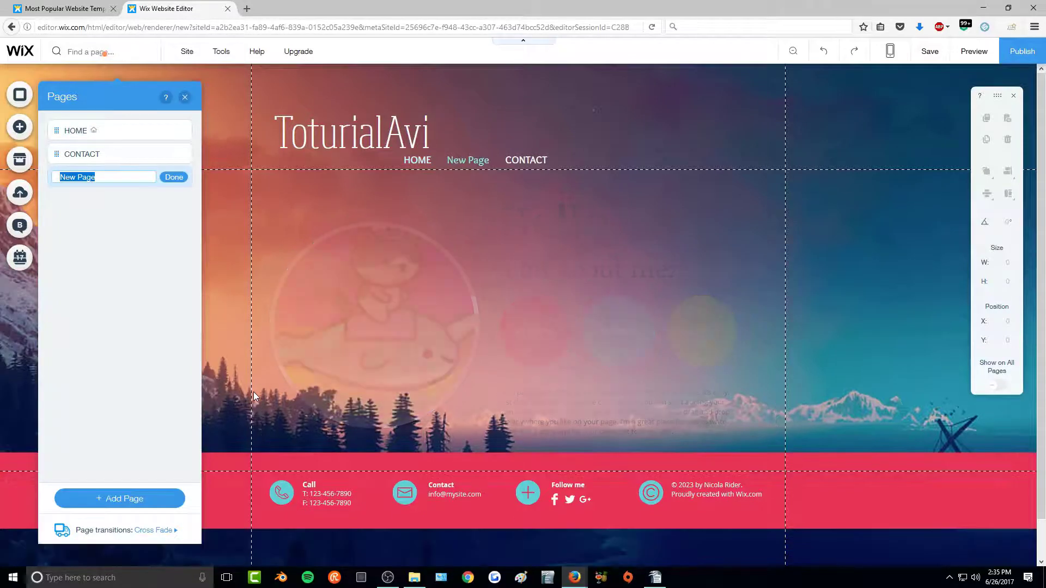
{"action": "type", "text": "GALLERY"}
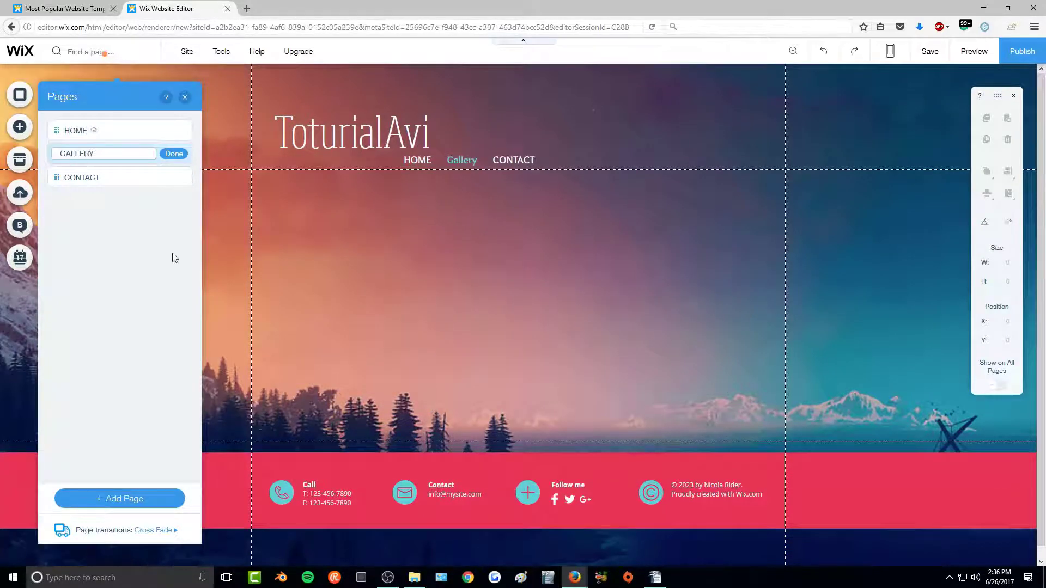
{"action": "left_click", "coordinate": [174, 153]}
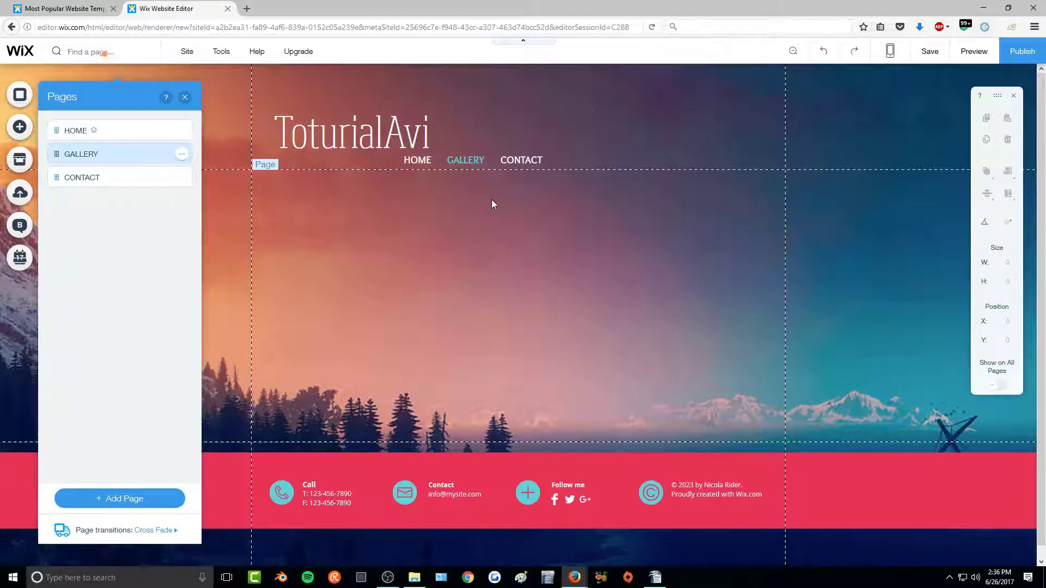
{"action": "left_click", "coordinate": [185, 97]}
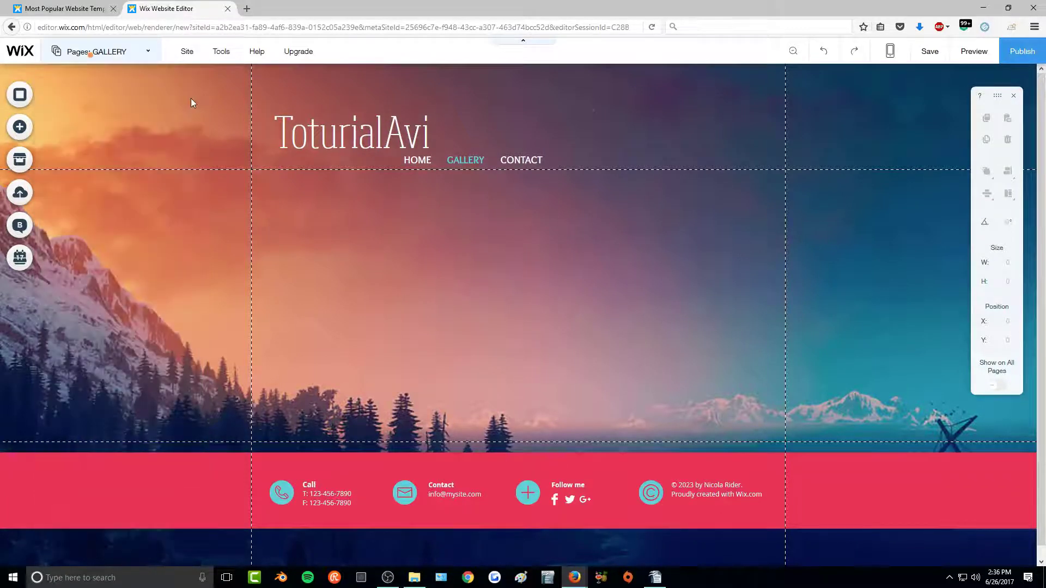
- Add a Funky Title text element just below the header menu on the GALLERY page
{"action": "left_click", "coordinate": [19, 129]}
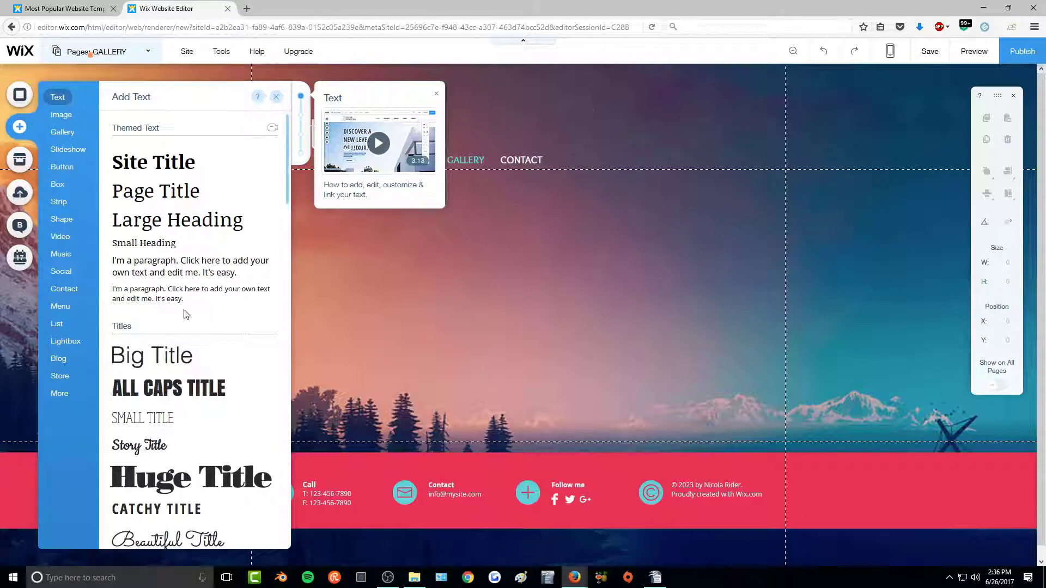
{"action": "scroll", "coordinate": [185, 472], "scroll_direction": "down", "scroll_amount": 5}
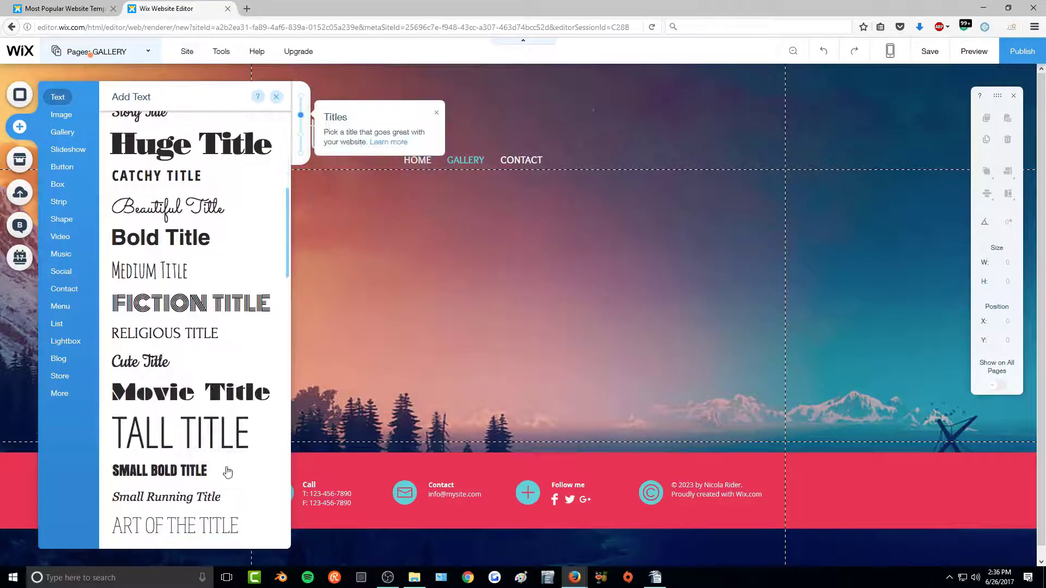
{"action": "scroll", "coordinate": [175, 444], "scroll_direction": "down", "scroll_amount": 9}
{"action": "scroll", "coordinate": [178, 438], "scroll_direction": "down", "scroll_amount": 4}
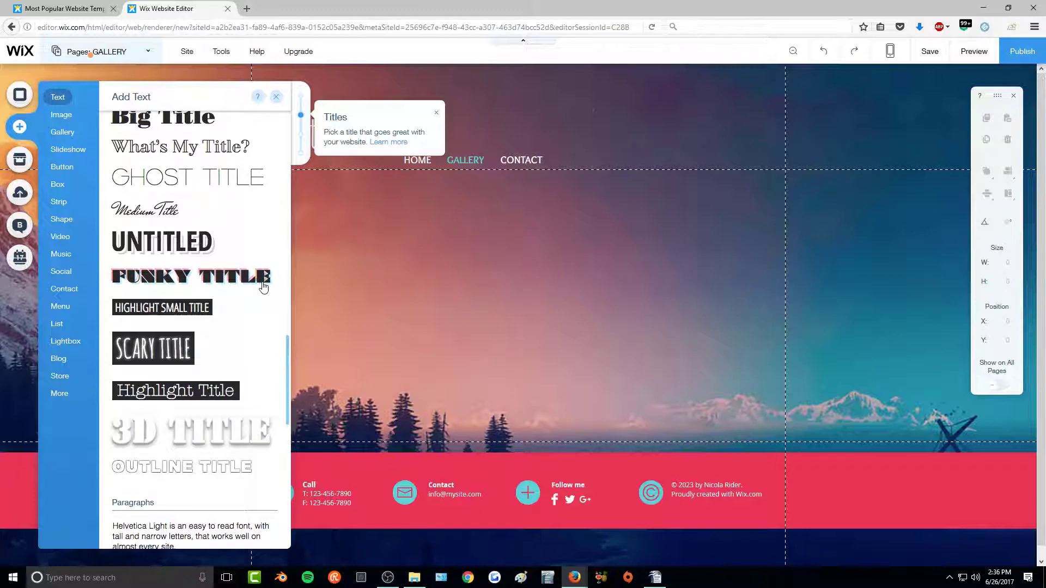
{"action": "left_click_drag", "start_coordinate": [216, 276], "coordinate": [479, 187]}
- Replace the funky title's text with GALLERY and set its font size to 69 px
{"action": "double_click", "coordinate": [476, 193]}
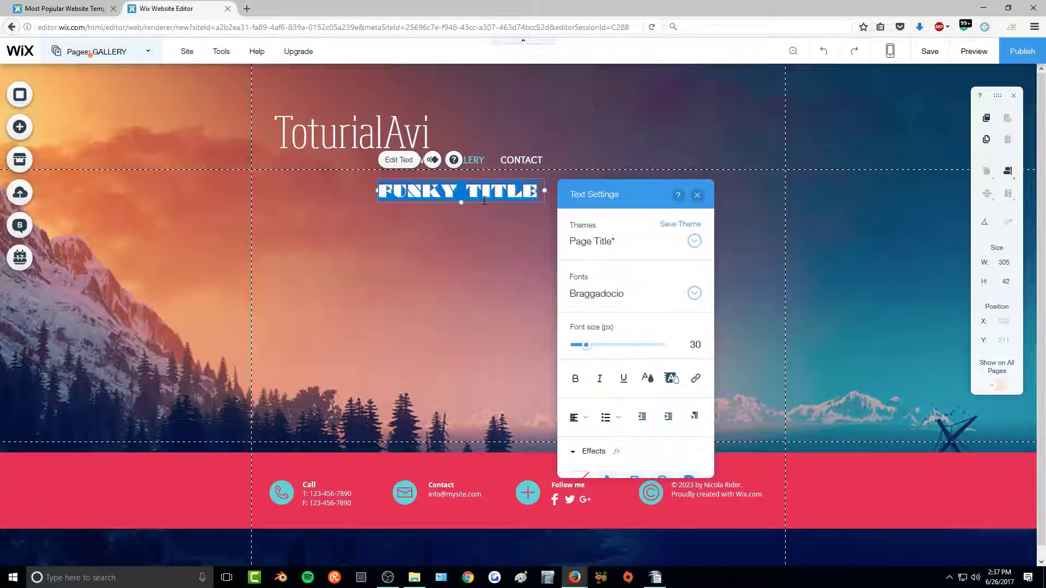
{"action": "key", "text": "BackSpace"}
{"action": "type", "text": "GALLERY"}
{"action": "key", "text": "ctrl+a"}
{"action": "left_click_drag", "start_coordinate": [586, 345], "coordinate": [608, 355]}
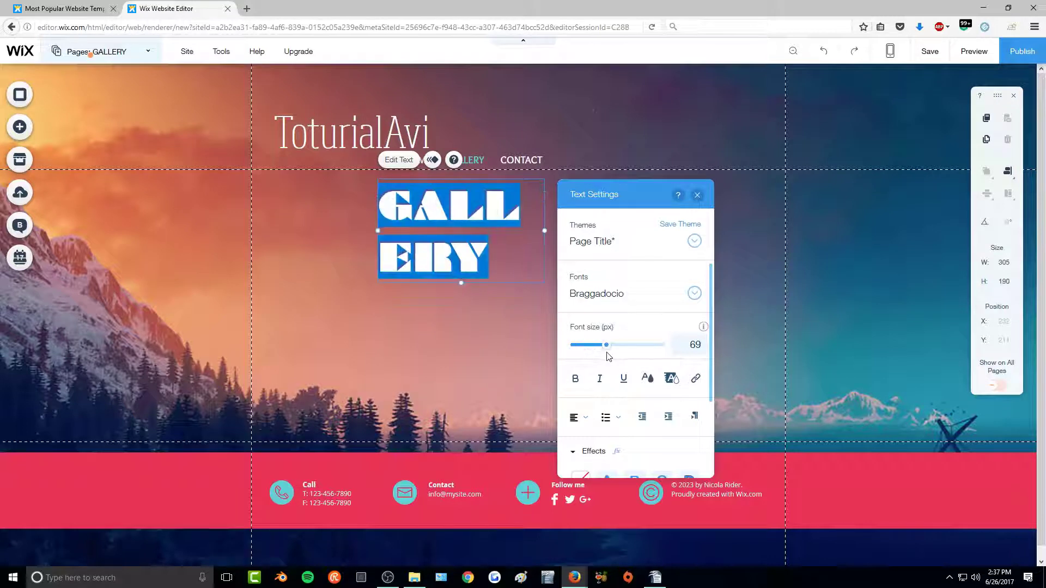
- Widen the GALLERY title's text box so the whole word fits on one line
{"action": "left_click_drag", "start_coordinate": [544, 231], "coordinate": [643, 229]}
{"action": "left_click", "coordinate": [594, 363]}
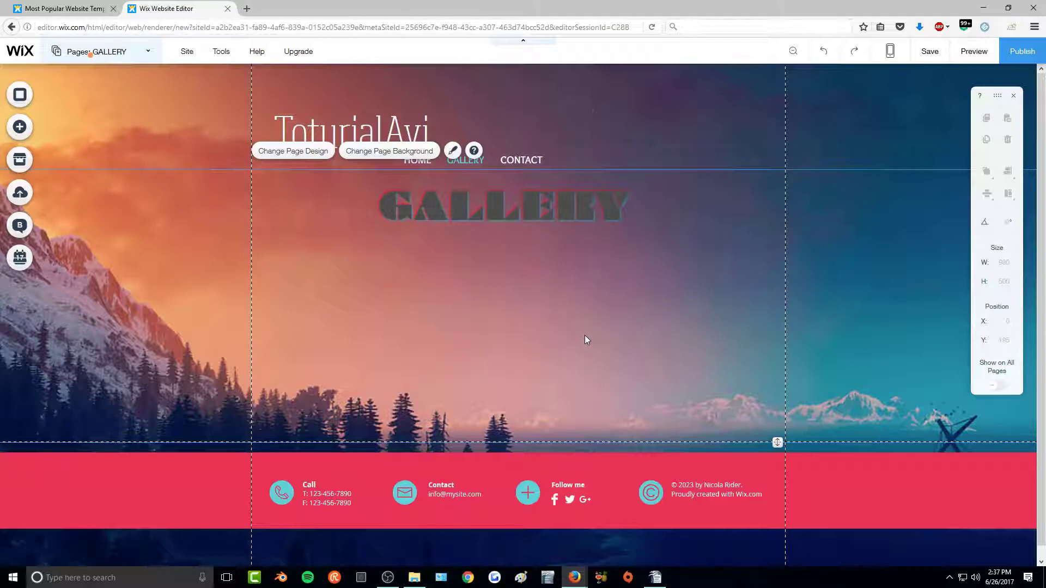
- Look through the image sources and the gallery layouts that can be added to the page
{"action": "left_click", "coordinate": [19, 129]}
{"action": "left_click", "coordinate": [60, 118]}
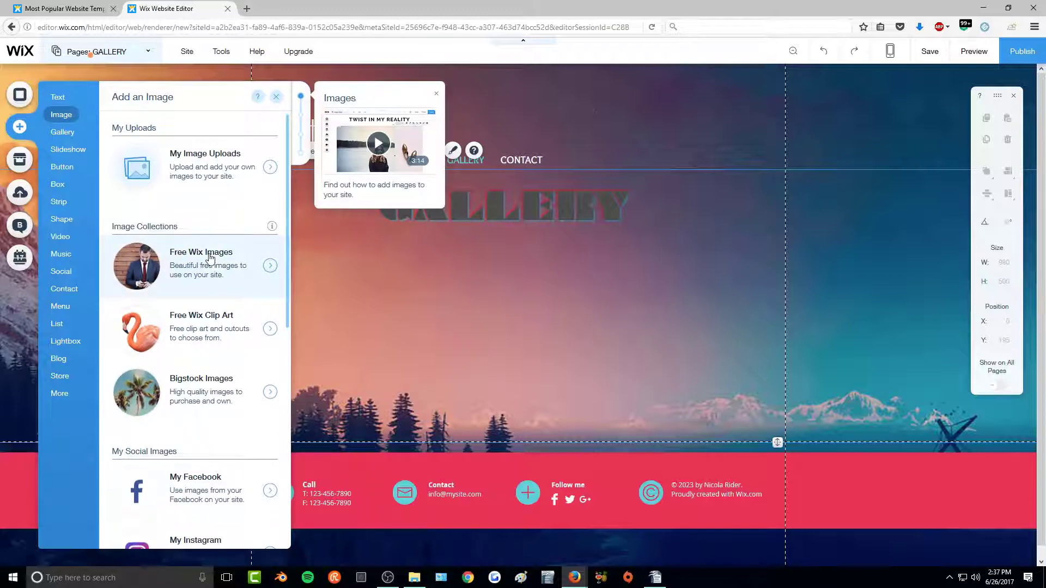
{"action": "scroll", "coordinate": [209, 258], "scroll_direction": "down", "scroll_amount": 5}
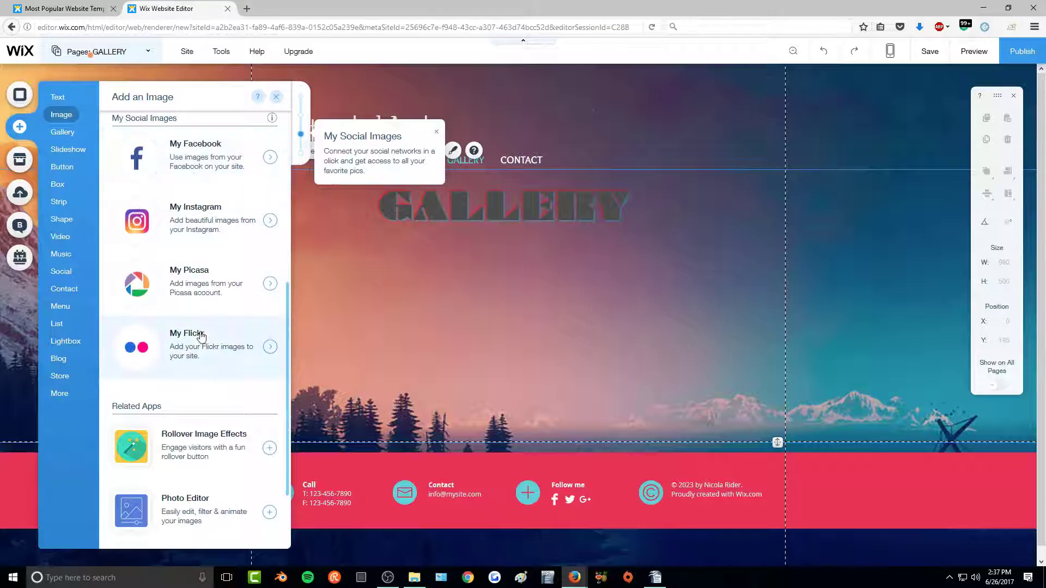
{"action": "left_click", "coordinate": [62, 132]}
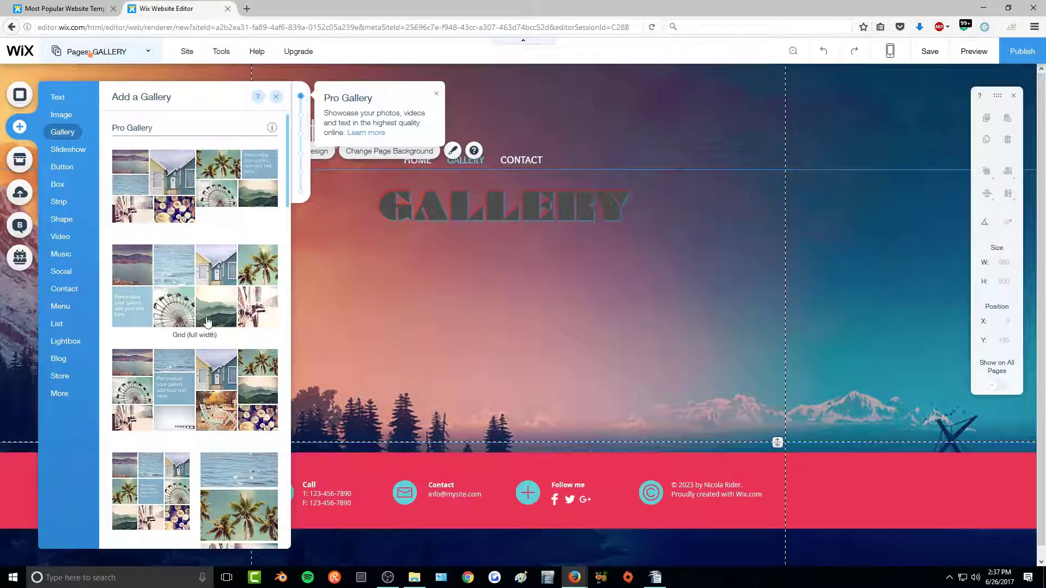
{"action": "scroll", "coordinate": [207, 321], "scroll_direction": "down", "scroll_amount": 2}
{"action": "scroll", "coordinate": [207, 322], "scroll_direction": "down", "scroll_amount": 6}
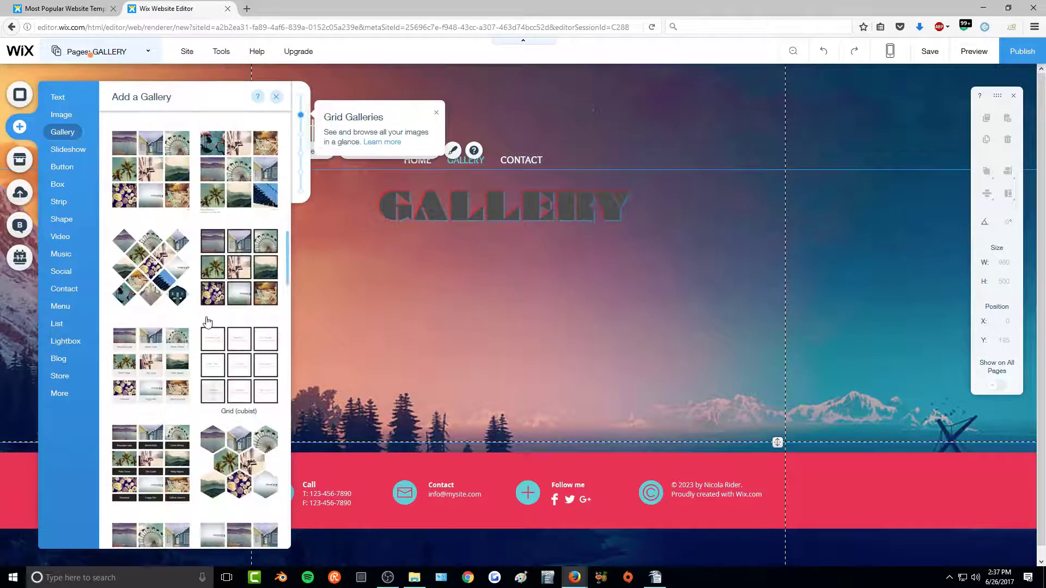
{"action": "scroll", "coordinate": [207, 322], "scroll_direction": "down", "scroll_amount": 1}
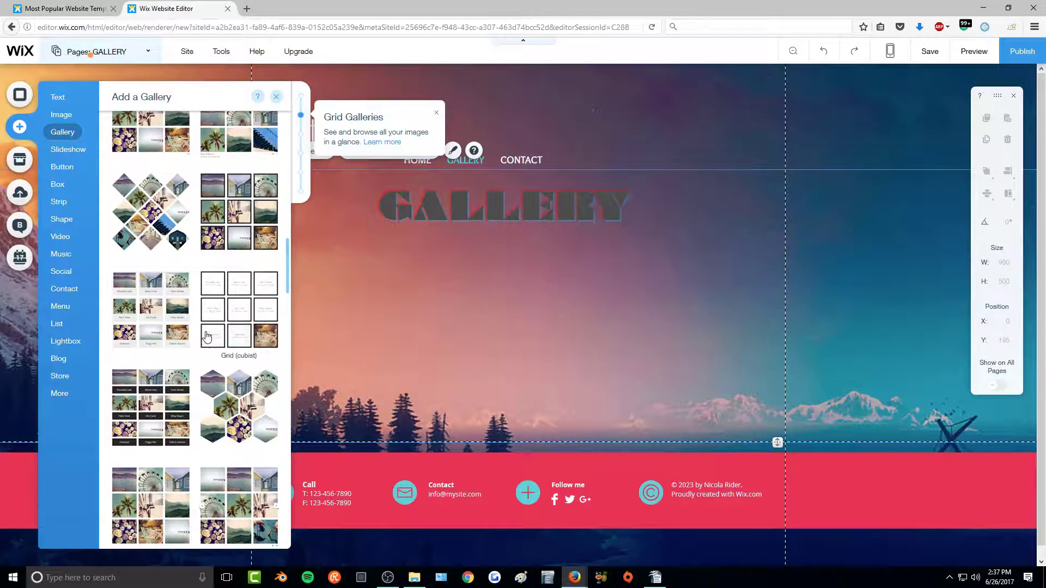
{"action": "scroll", "coordinate": [207, 336], "scroll_direction": "down", "scroll_amount": 2}
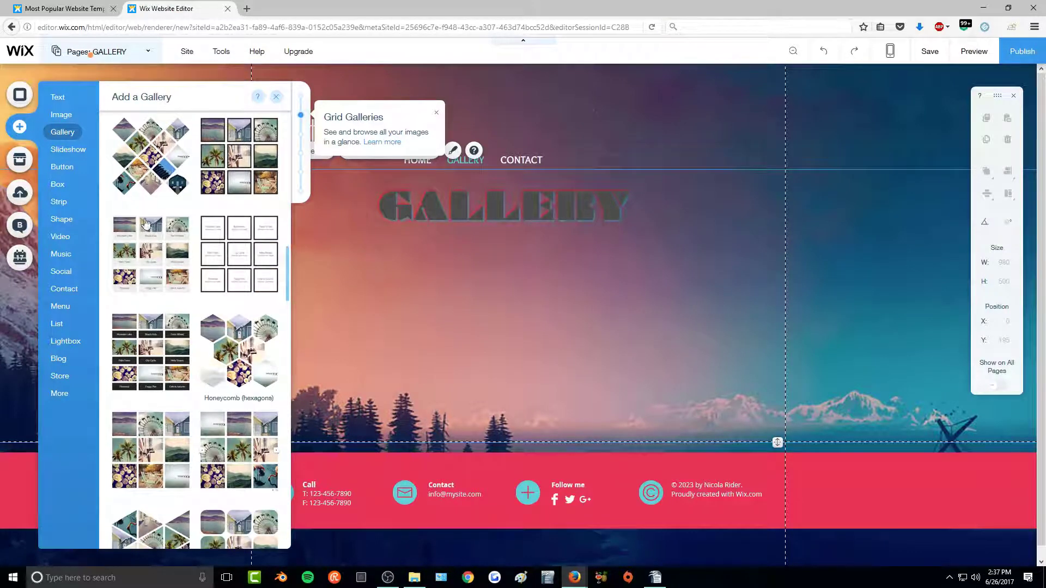
- Add the full-width About (Movers & Shakers) slideshow below the GALLERY title and dismiss its introductory tip
{"action": "mouse_move", "coordinate": [71, 157]}
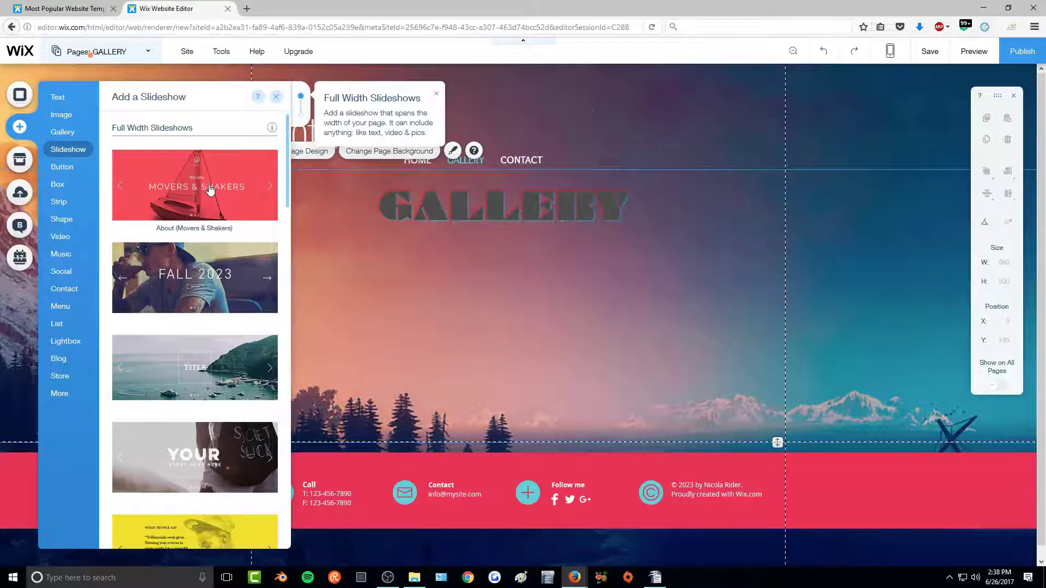
{"action": "scroll", "coordinate": [201, 311], "scroll_direction": "down", "scroll_amount": 2}
{"action": "scroll", "coordinate": [201, 310], "scroll_direction": "up", "scroll_amount": 2}
{"action": "left_click_drag", "start_coordinate": [201, 283], "coordinate": [576, 452]}
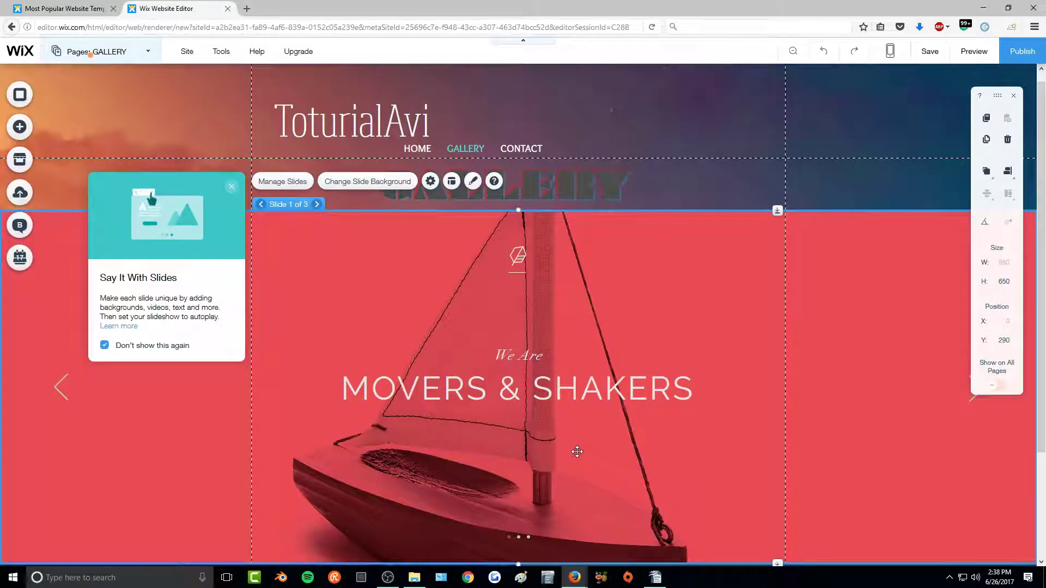
{"action": "left_click", "coordinate": [232, 189]}
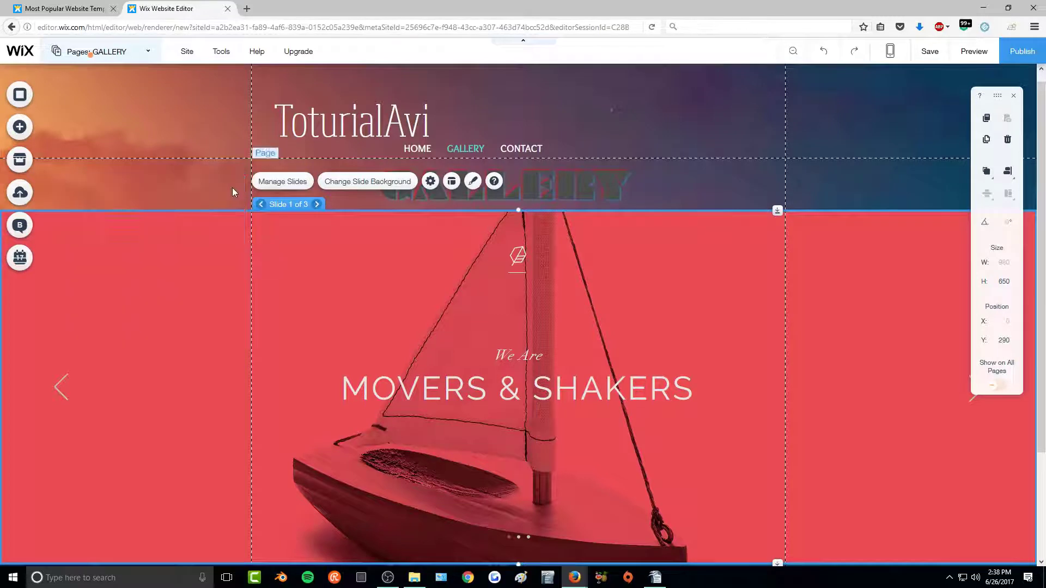
- Go through the slideshow's slides in slide management and delete Slide 2
{"action": "left_click", "coordinate": [291, 191]}
{"action": "left_click", "coordinate": [158, 241]}
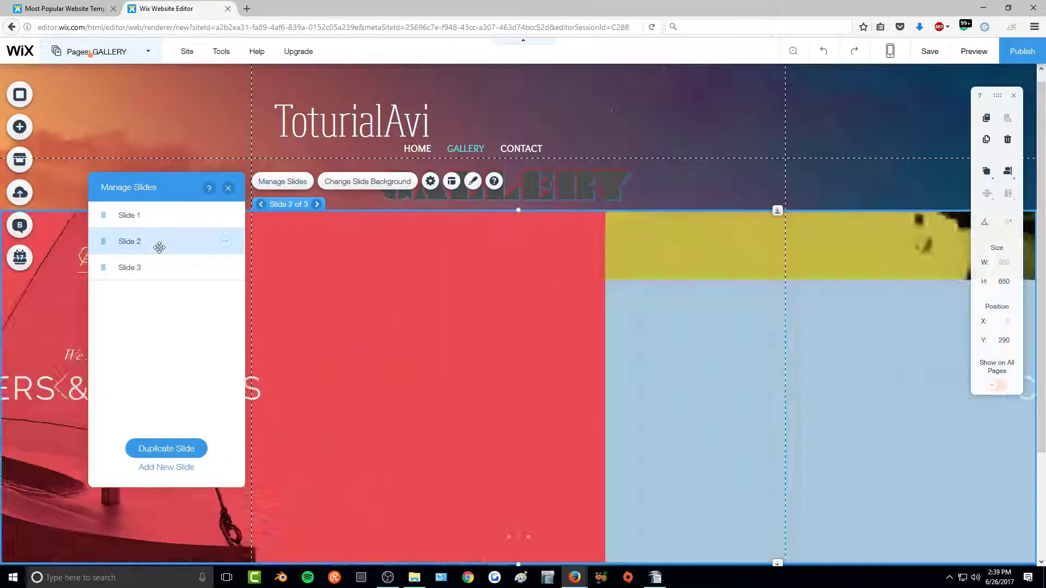
{"action": "left_click", "coordinate": [158, 273]}
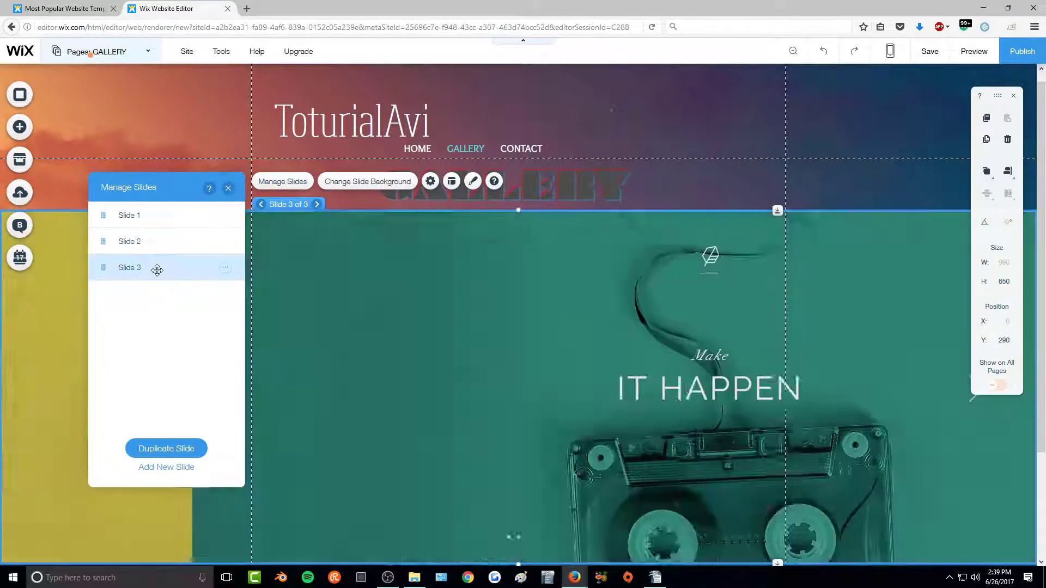
{"action": "left_click", "coordinate": [168, 214]}
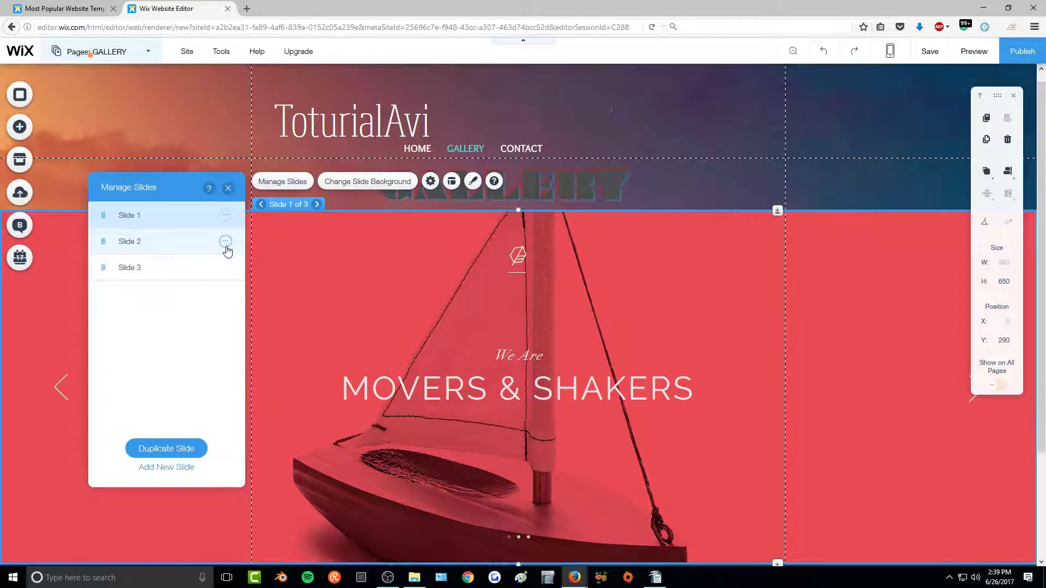
{"action": "left_click", "coordinate": [226, 243]}
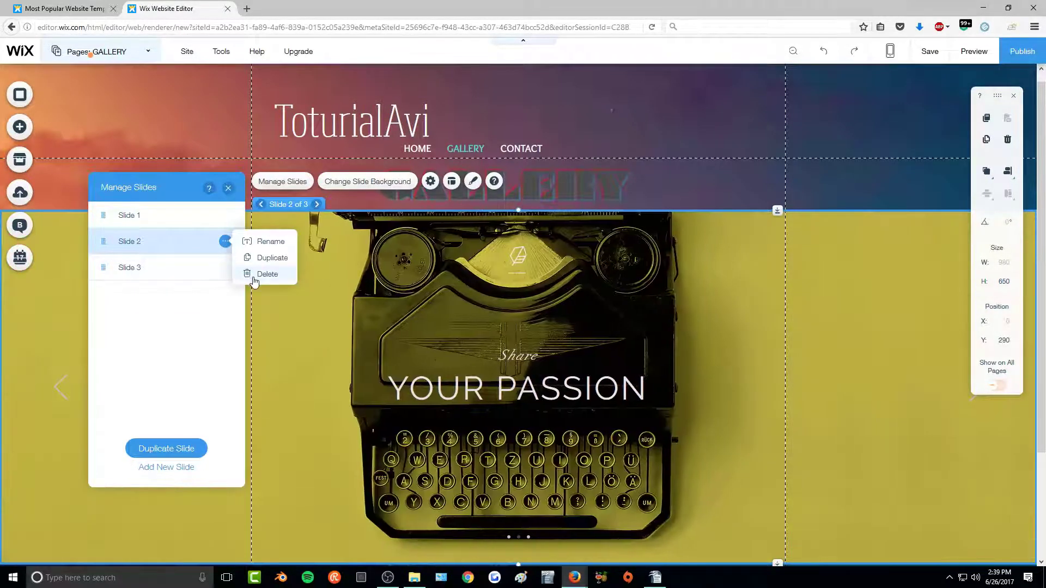
{"action": "left_click", "coordinate": [266, 274]}
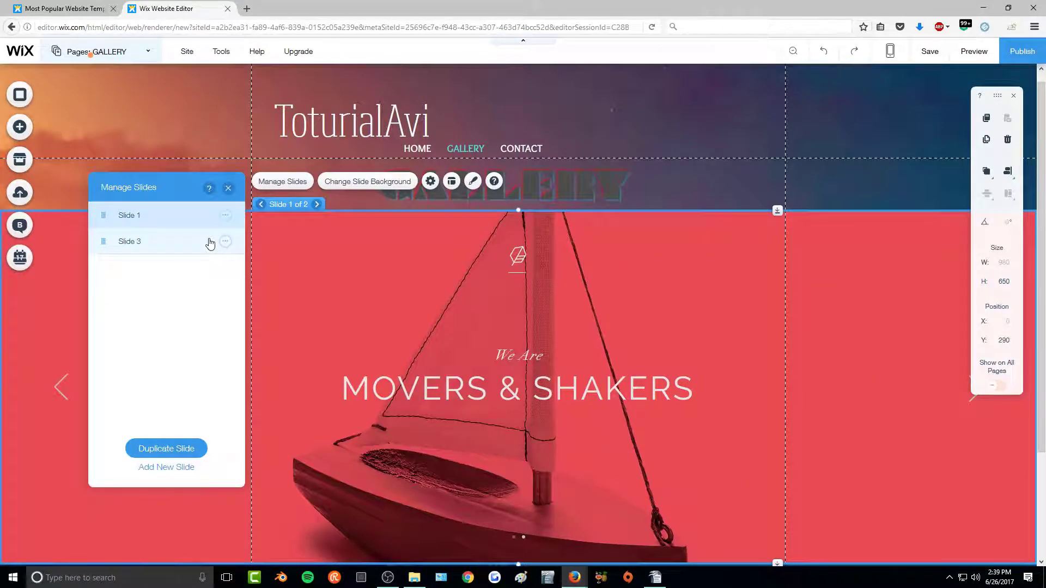
- Duplicate Slide 3 of the slideshow and rename the copy Slide 4
{"action": "left_click", "coordinate": [209, 242]}
{"action": "left_click", "coordinate": [225, 242]}
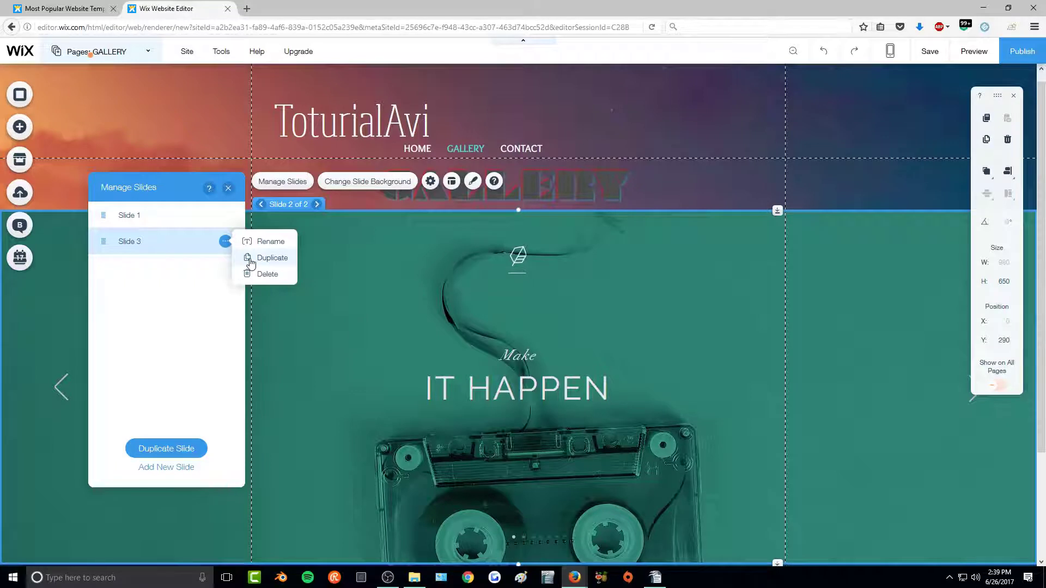
{"action": "left_click", "coordinate": [250, 262]}
{"action": "left_click", "coordinate": [225, 268]}
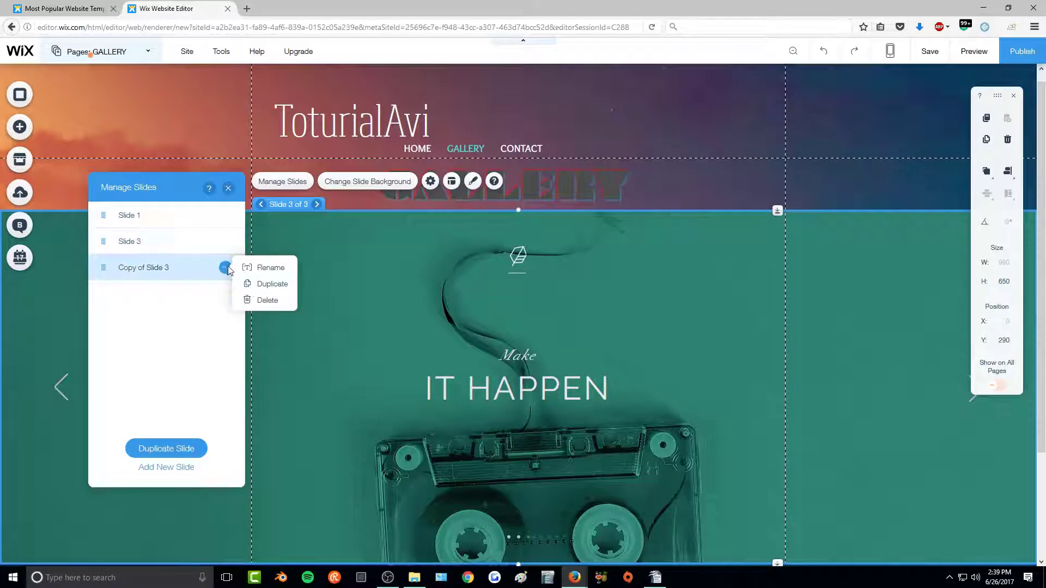
{"action": "left_click", "coordinate": [261, 268]}
{"action": "type", "text": "Slide 4"}
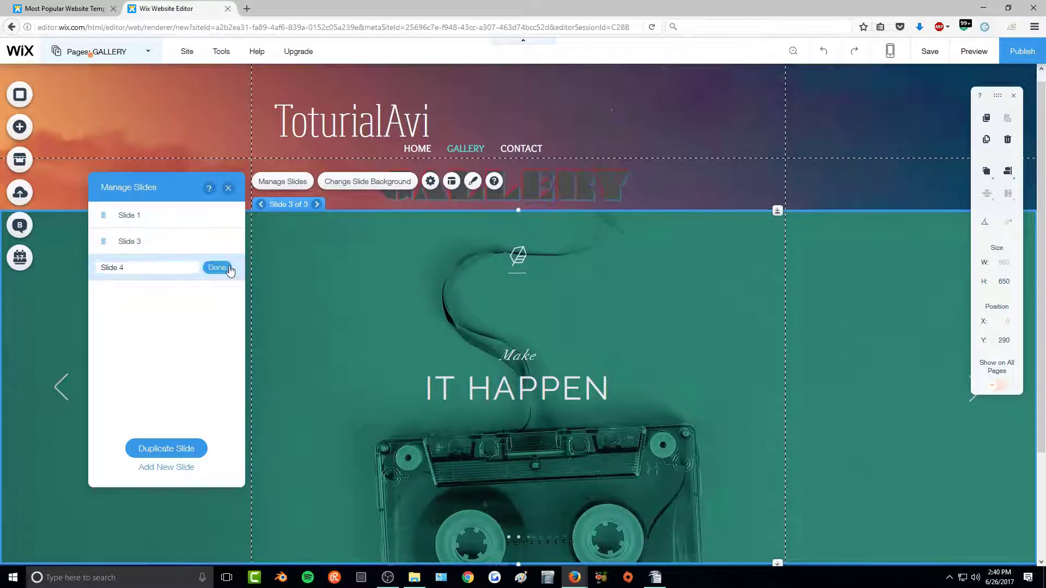
{"action": "left_click", "coordinate": [227, 268]}
- Set the background of Slide 1 to the Tiger video from the suggested backgrounds
{"action": "left_click", "coordinate": [163, 215]}
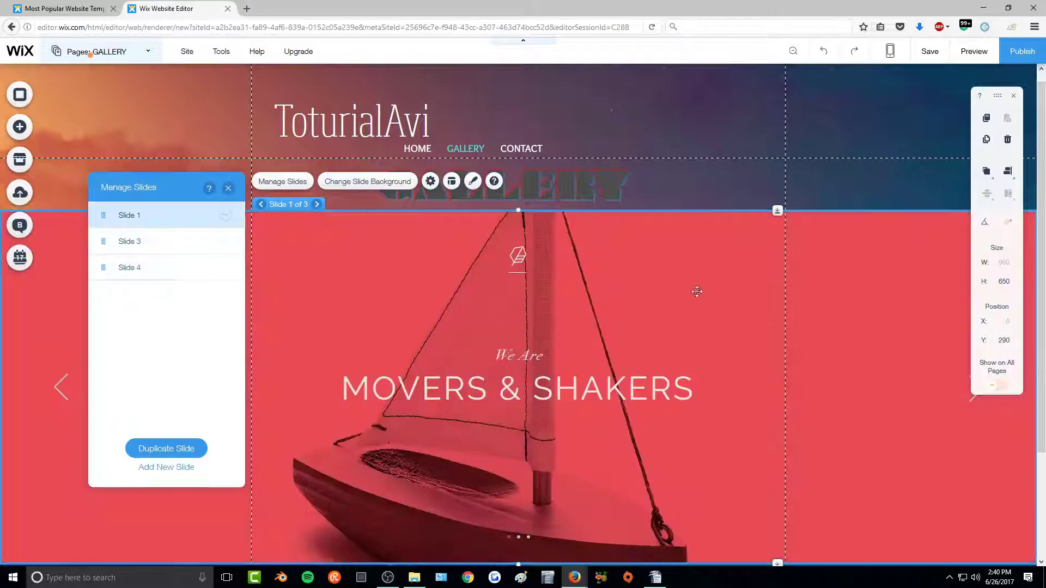
{"action": "left_click", "coordinate": [358, 182]}
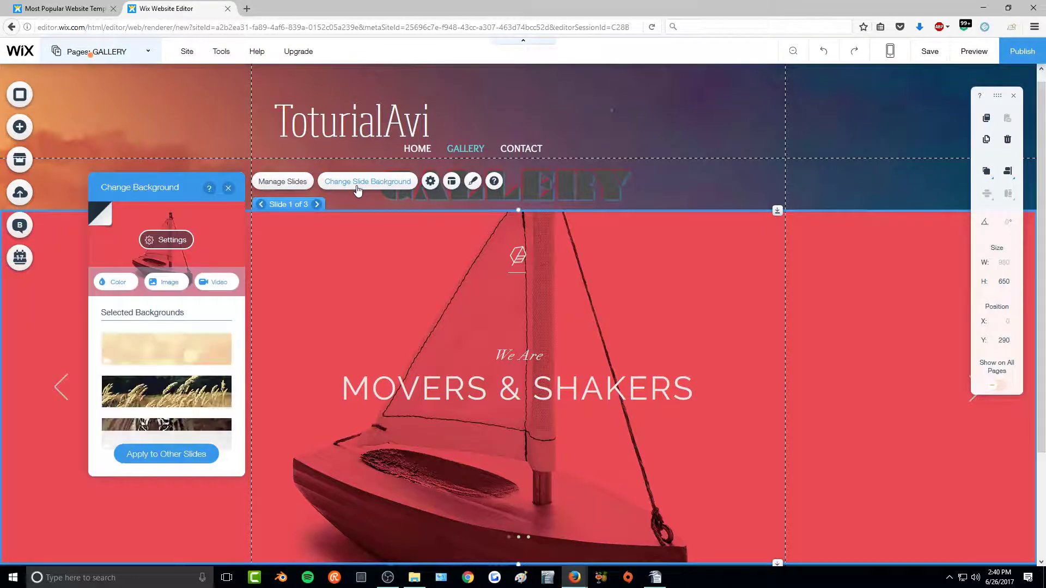
{"action": "left_click", "coordinate": [167, 289]}
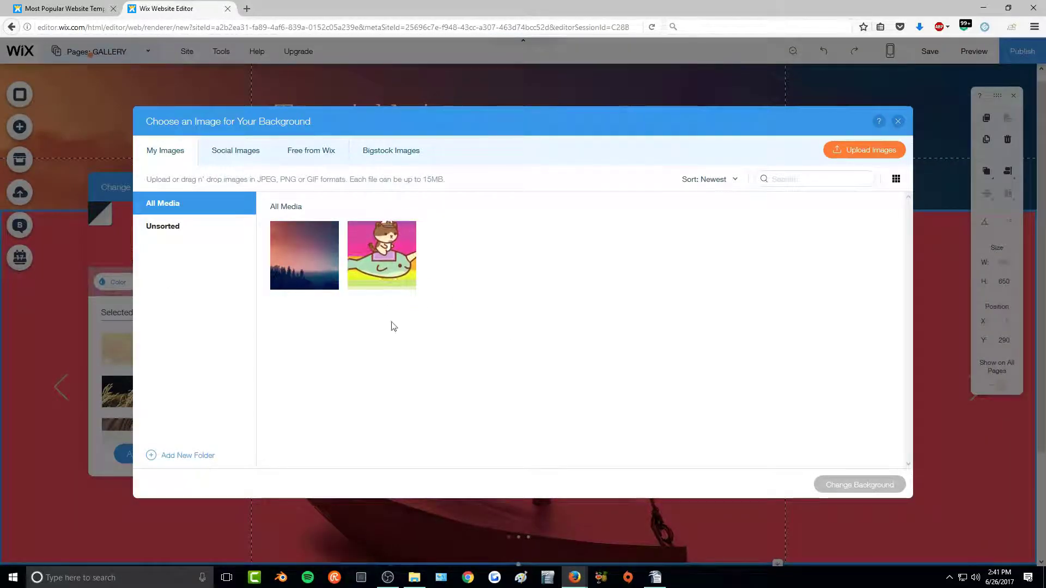
{"action": "left_click", "coordinate": [898, 122]}
{"action": "scroll", "coordinate": [190, 376], "scroll_direction": "down", "scroll_amount": 1}
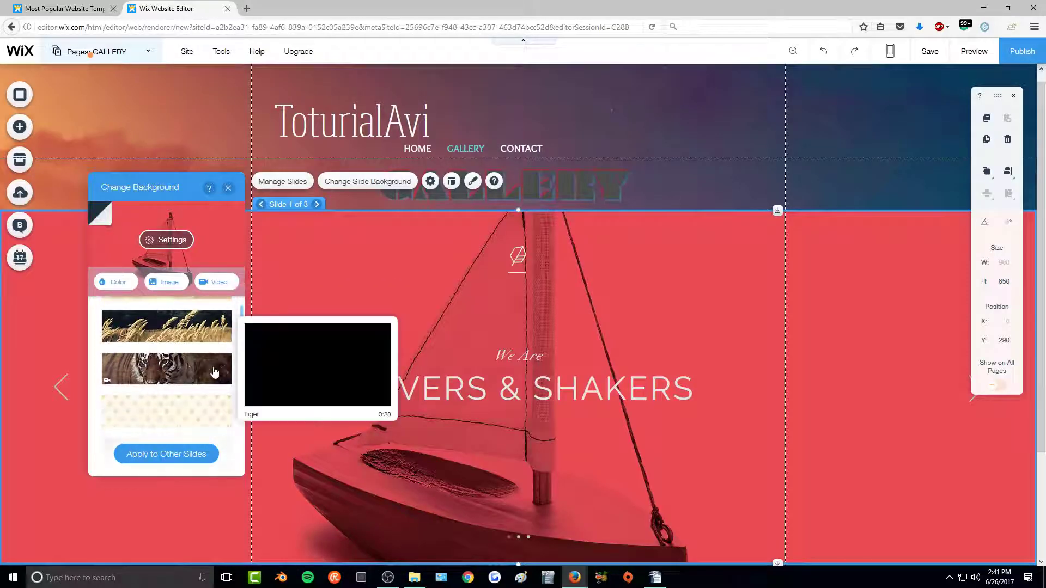
{"action": "left_click", "coordinate": [218, 367]}
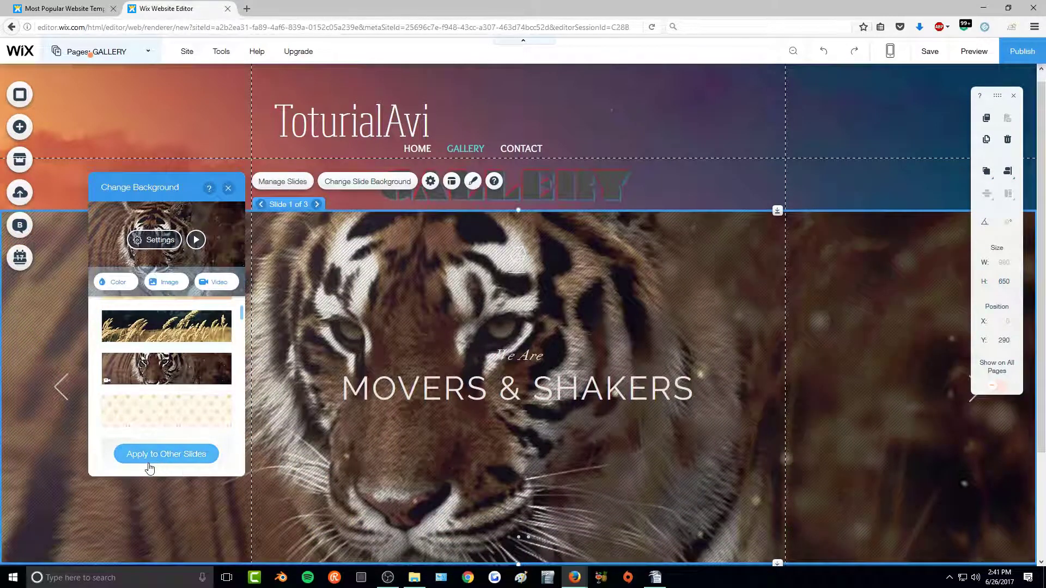
- Set the background of Slide 1 to the free Wheat Field video from the Animals & Nature category
{"action": "left_click", "coordinate": [219, 282]}
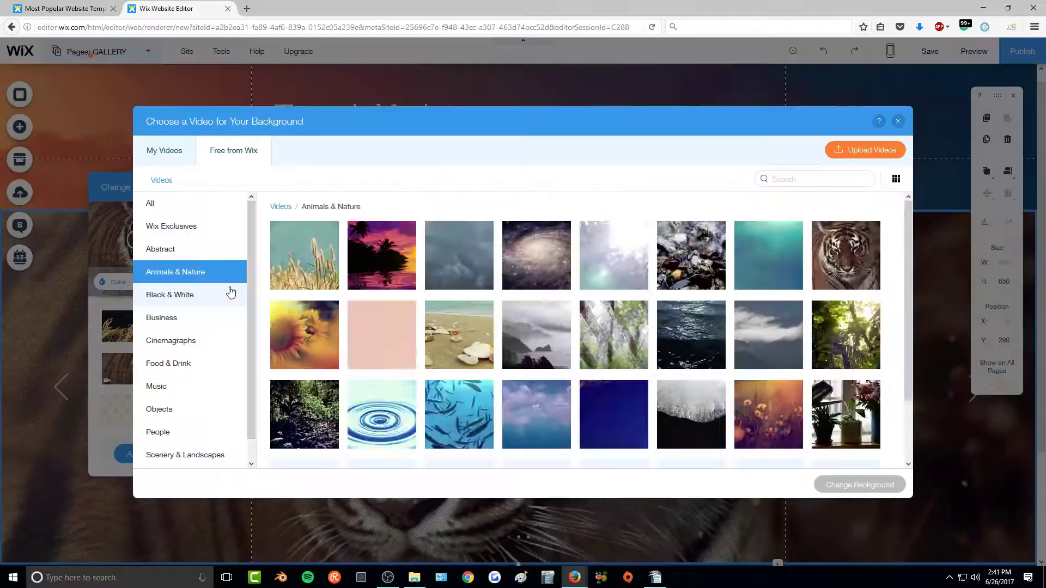
{"action": "left_click", "coordinate": [310, 255]}
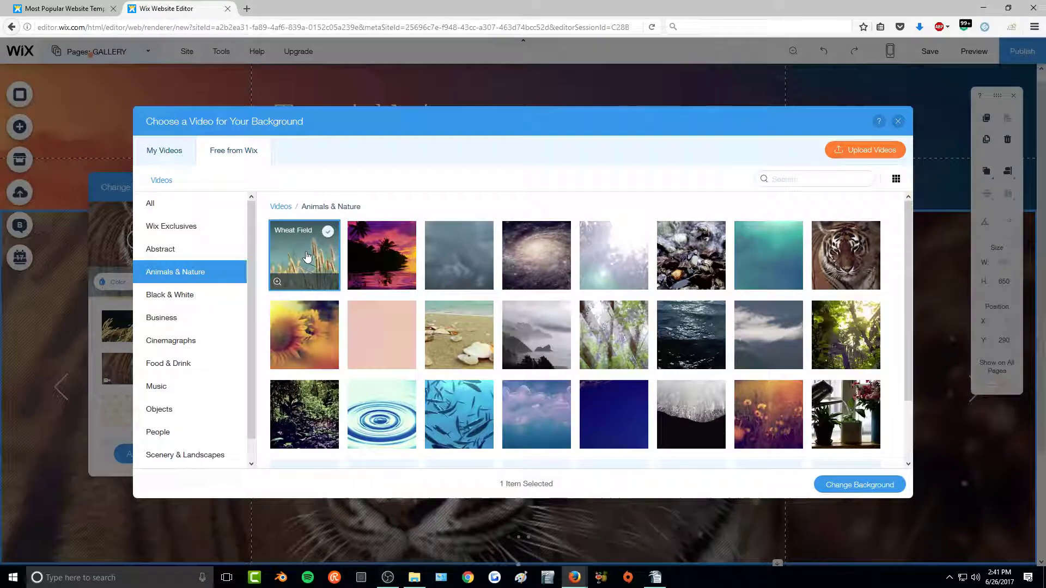
{"action": "left_click", "coordinate": [842, 490]}
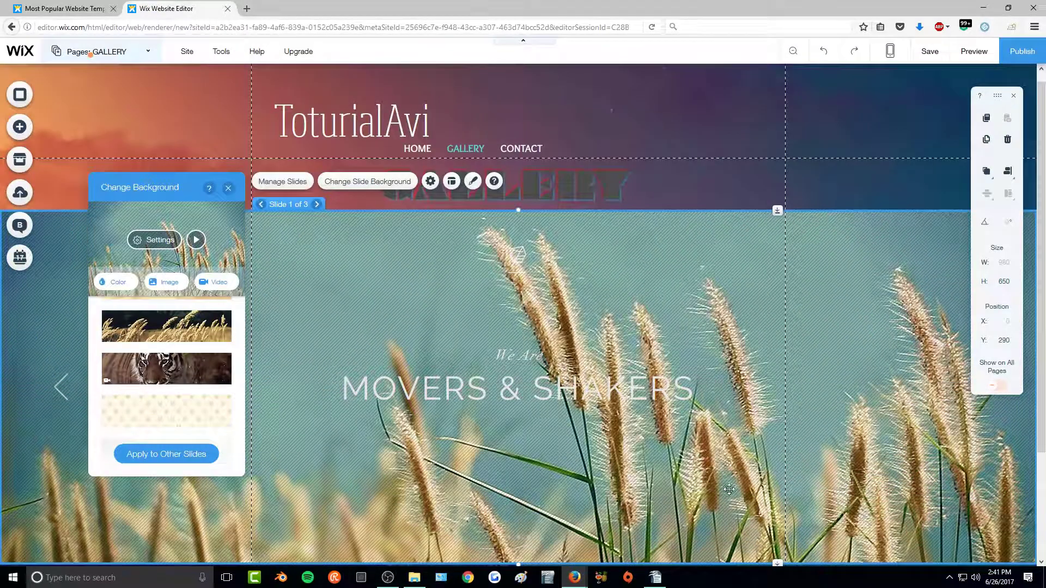
- Replace the "We Are MOVERS & SHAKERS" text on Slide 1 with "Edited Text" and set its font size to 70 px
{"action": "scroll", "coordinate": [734, 489], "scroll_direction": "down", "scroll_amount": 2}
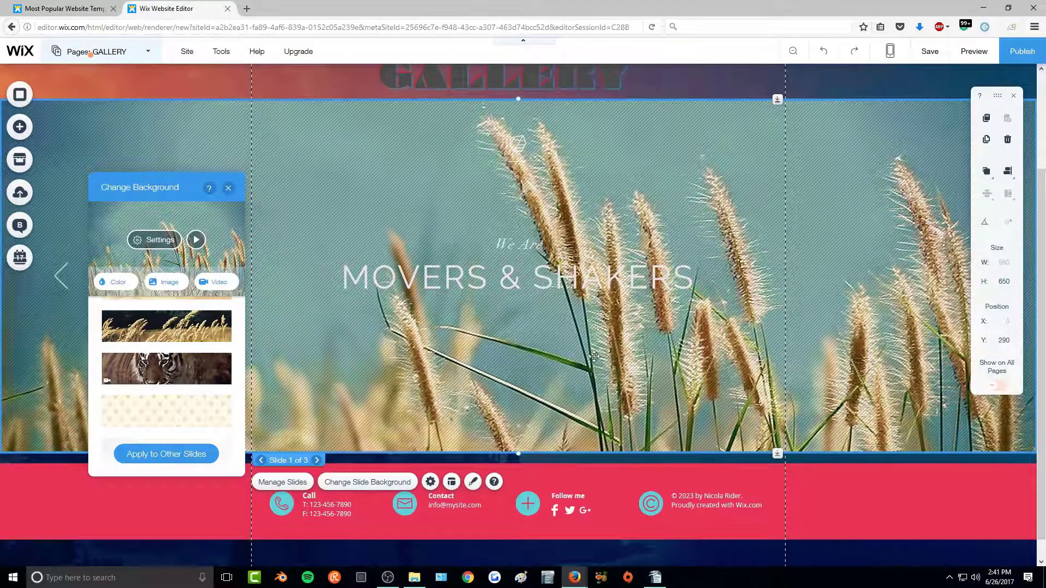
{"action": "left_click", "coordinate": [507, 283]}
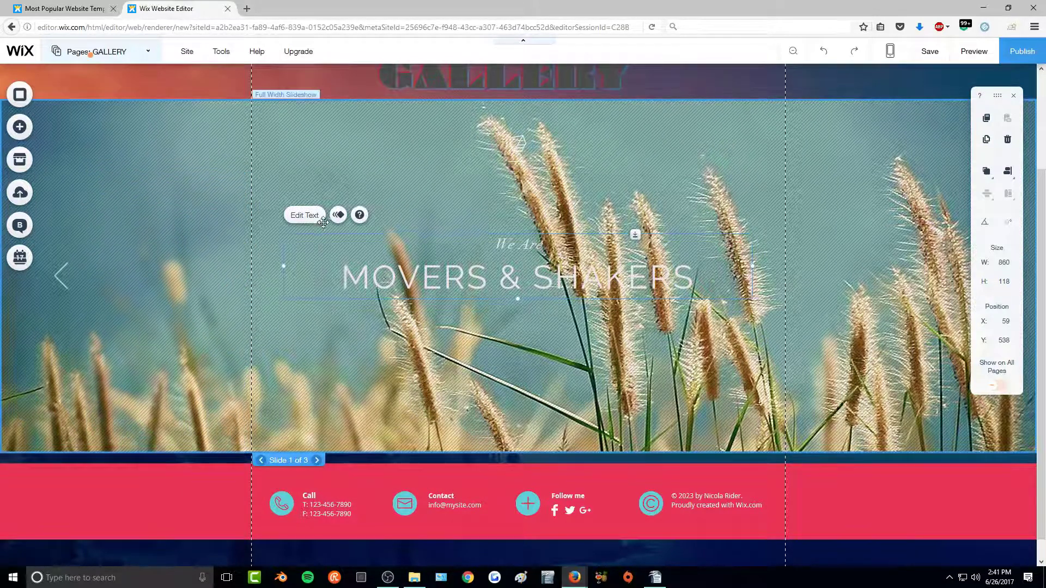
{"action": "left_click", "coordinate": [304, 215]}
{"action": "type", "text": "Edited Text"}
{"action": "mouse_move", "coordinate": [808, 277]}
{"action": "left_mouse_down"}
{"action": "mouse_move", "coordinate": [797, 278]}
{"action": "mouse_move", "coordinate": [814, 276]}
{"action": "left_mouse_up"}
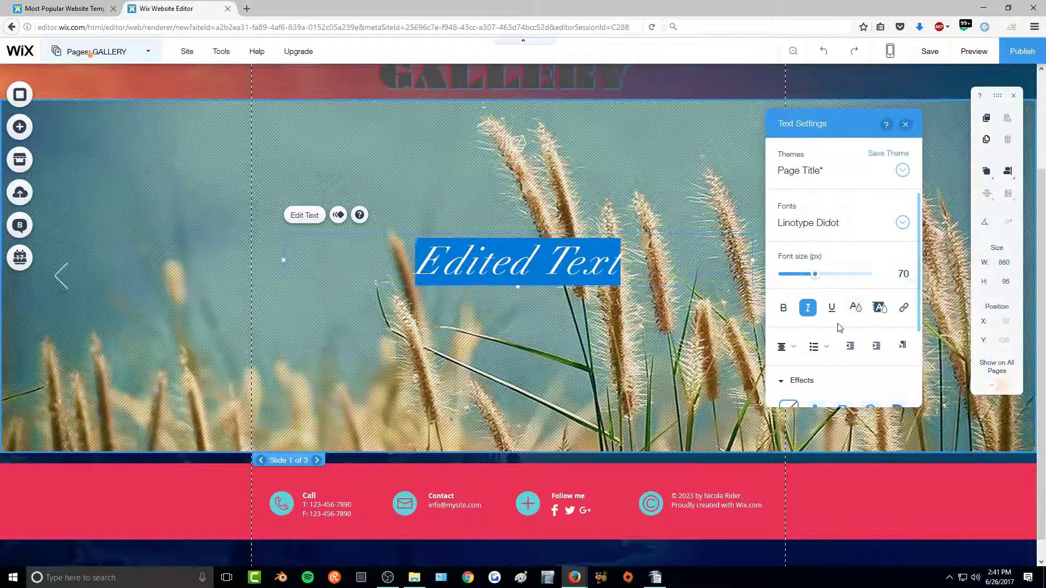
{"action": "left_click", "coordinate": [884, 315]}
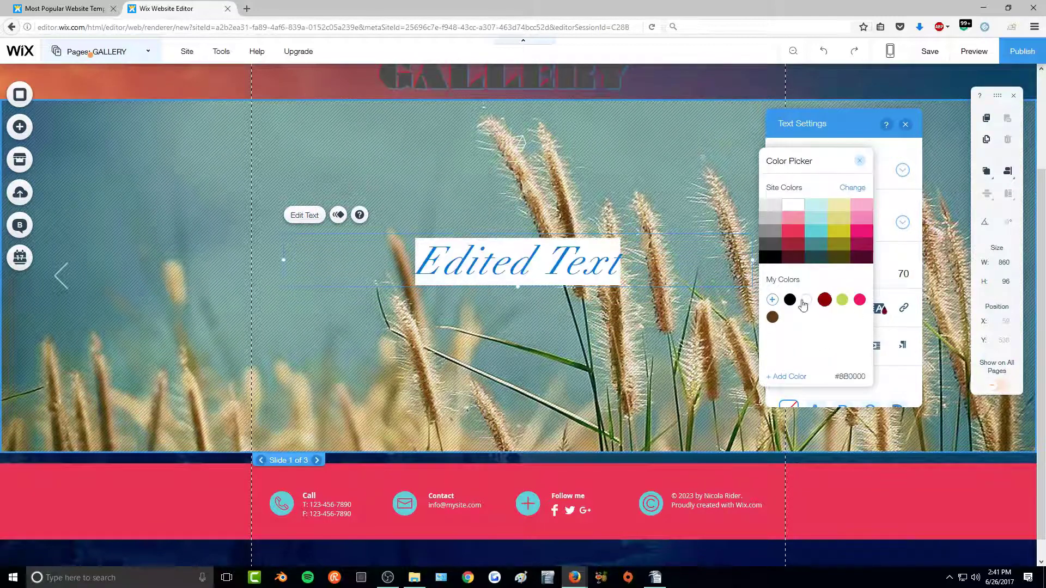
{"action": "left_click", "coordinate": [788, 299]}
{"action": "left_click", "coordinate": [641, 269]}
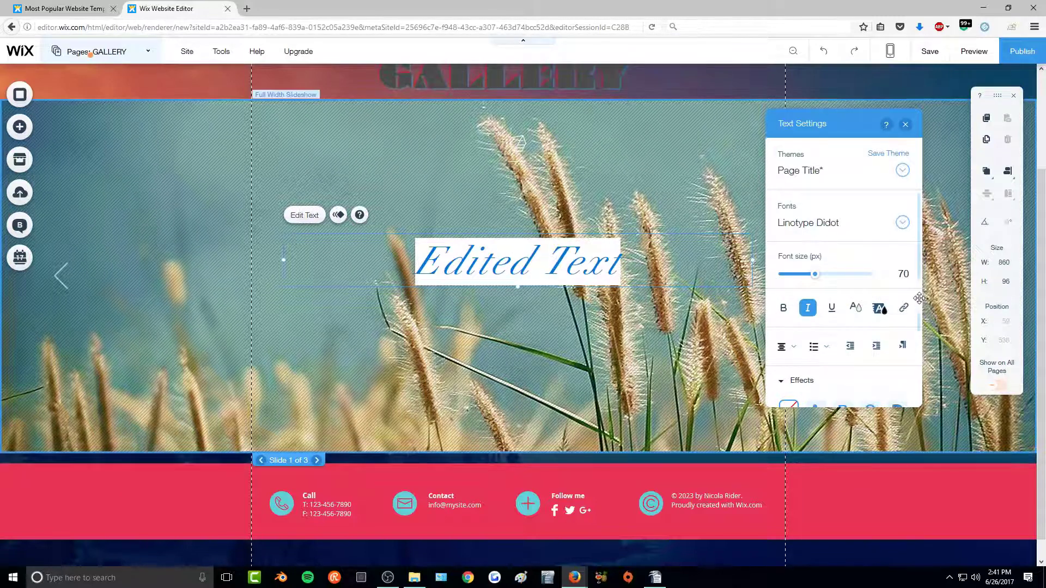
{"action": "left_click", "coordinate": [881, 308]}
{"action": "left_click", "coordinate": [883, 295]}
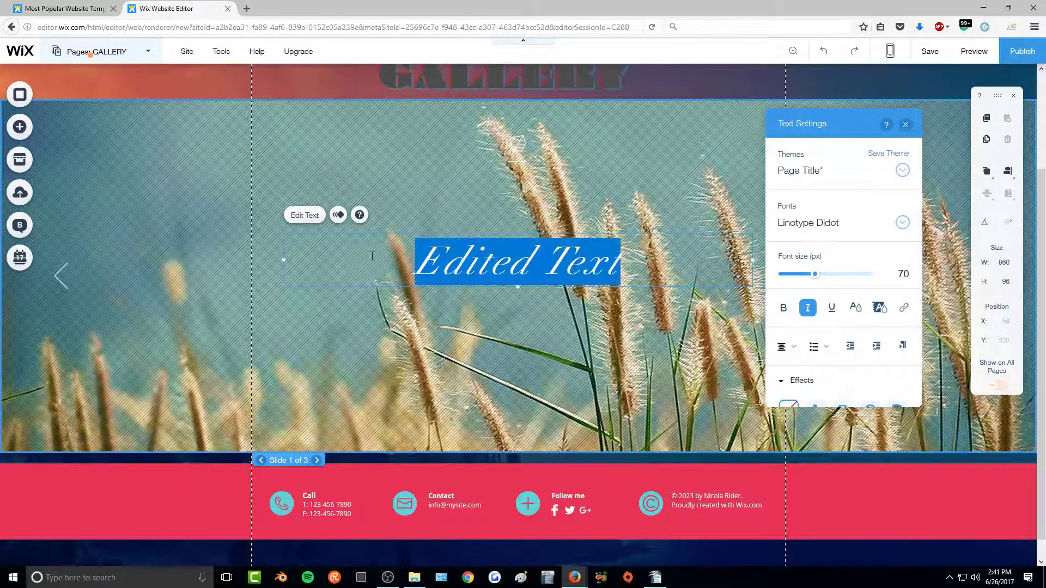
- Set the font color of "Edited Text" to black (#000000) and underline it
{"action": "left_click", "coordinate": [855, 307]}
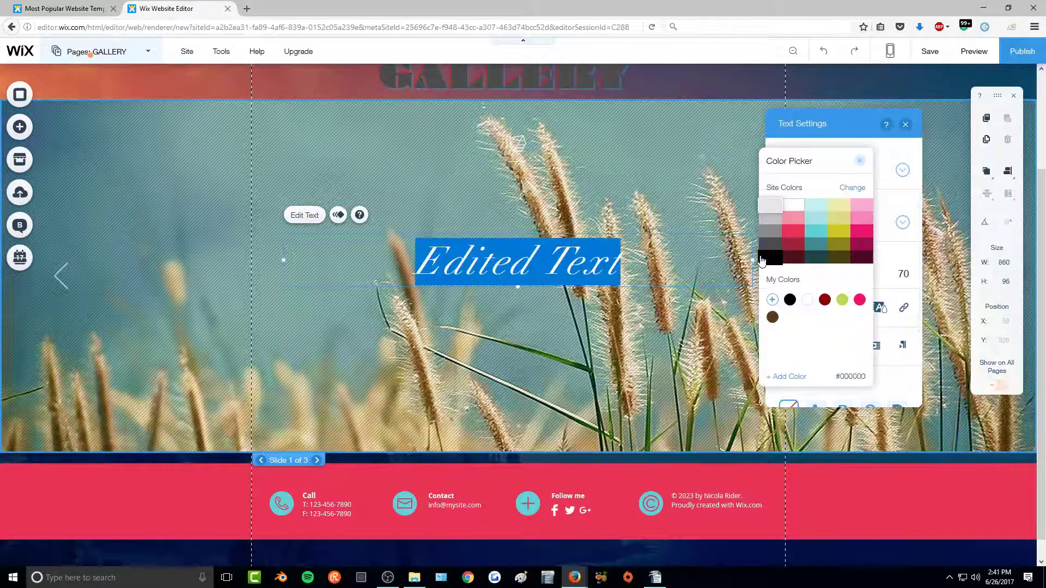
{"action": "left_click", "coordinate": [641, 271]}
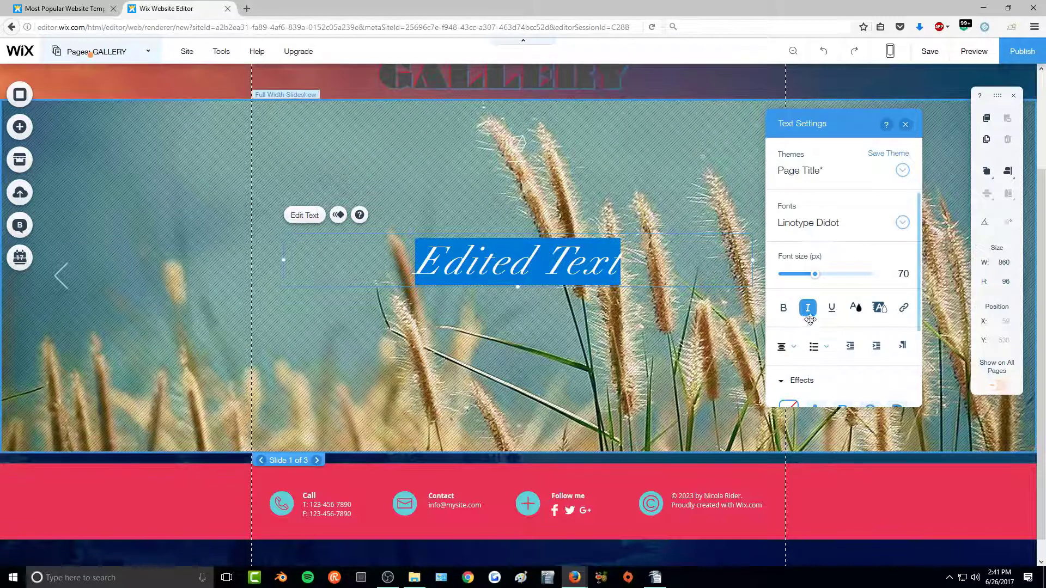
{"action": "left_click", "coordinate": [830, 309]}
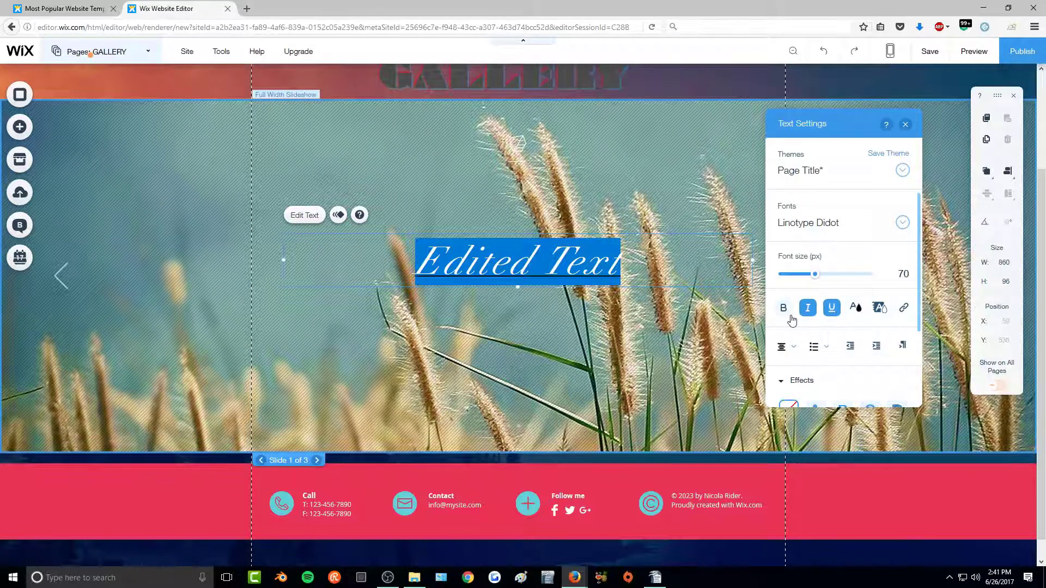
- Browse the recommended apps and the app categories in the Wix App Market
{"action": "left_click", "coordinate": [684, 366]}
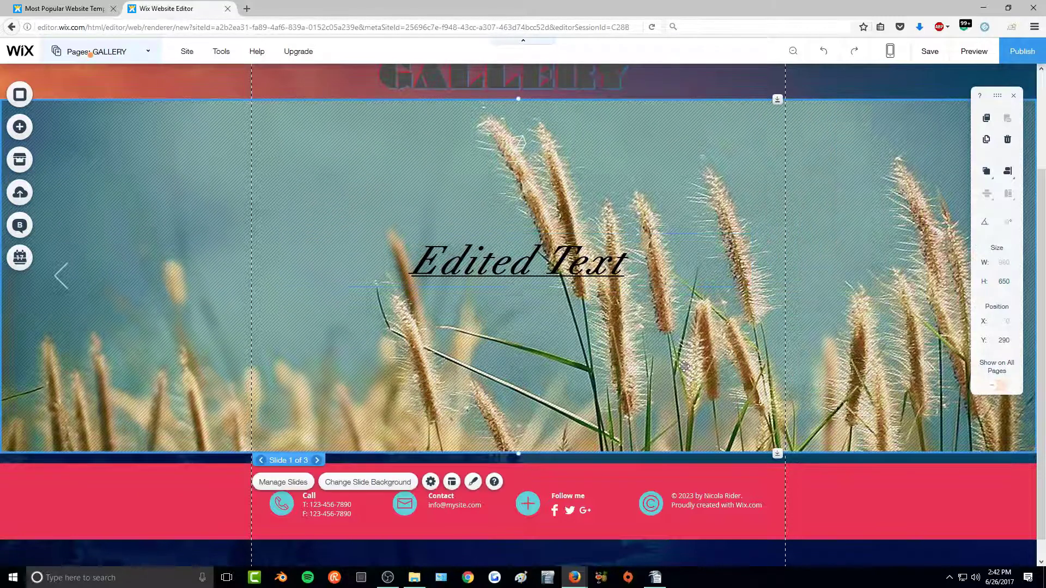
{"action": "scroll", "coordinate": [349, 261], "scroll_direction": "up", "scroll_amount": 3}
{"action": "left_click", "coordinate": [20, 159]}
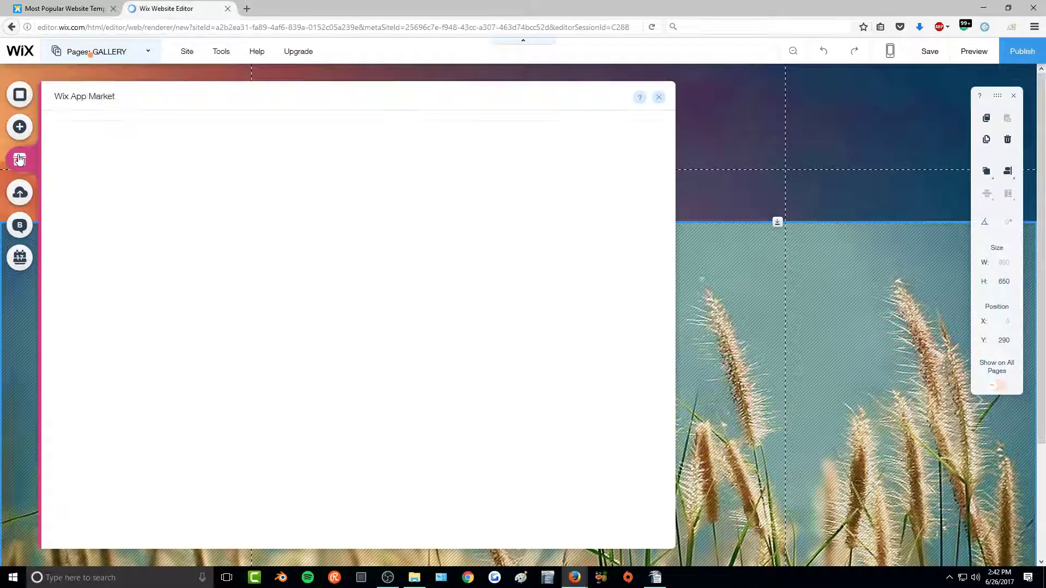
{"action": "scroll", "coordinate": [334, 290], "scroll_direction": "down", "scroll_amount": 3}
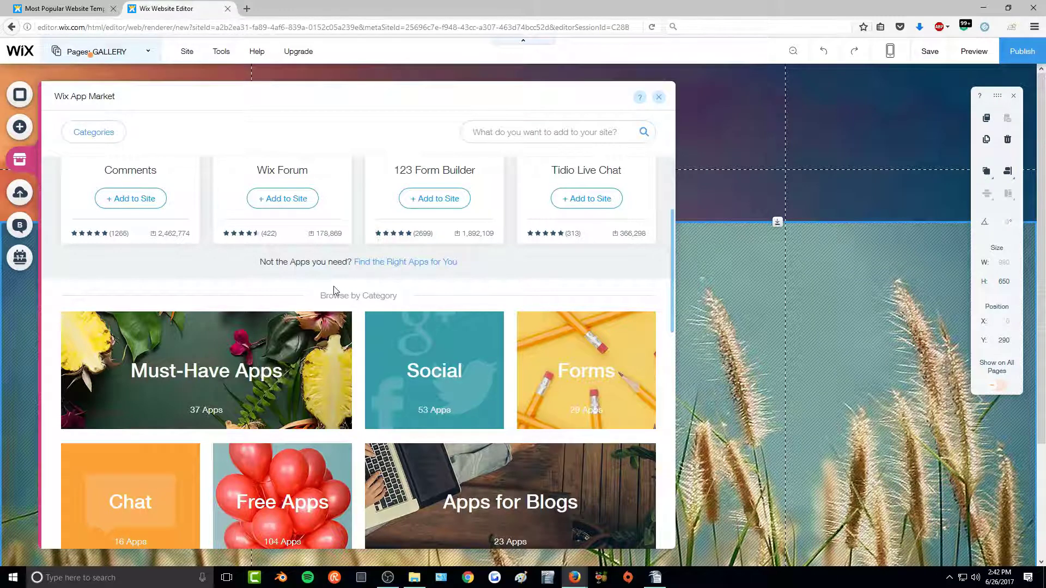
{"action": "mouse_move", "coordinate": [417, 348]}
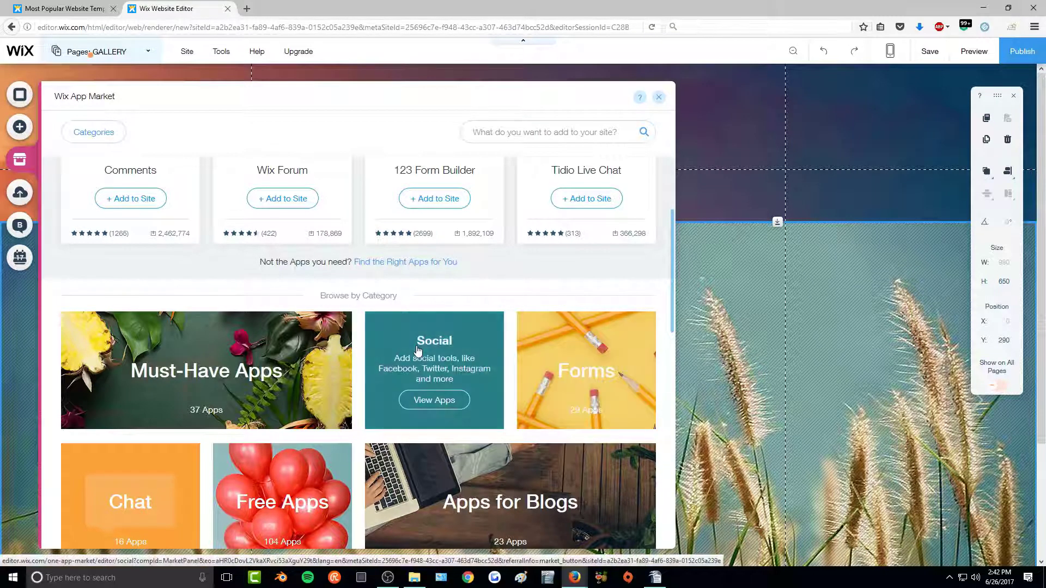
{"action": "scroll", "coordinate": [327, 352], "scroll_direction": "down", "scroll_amount": 2}
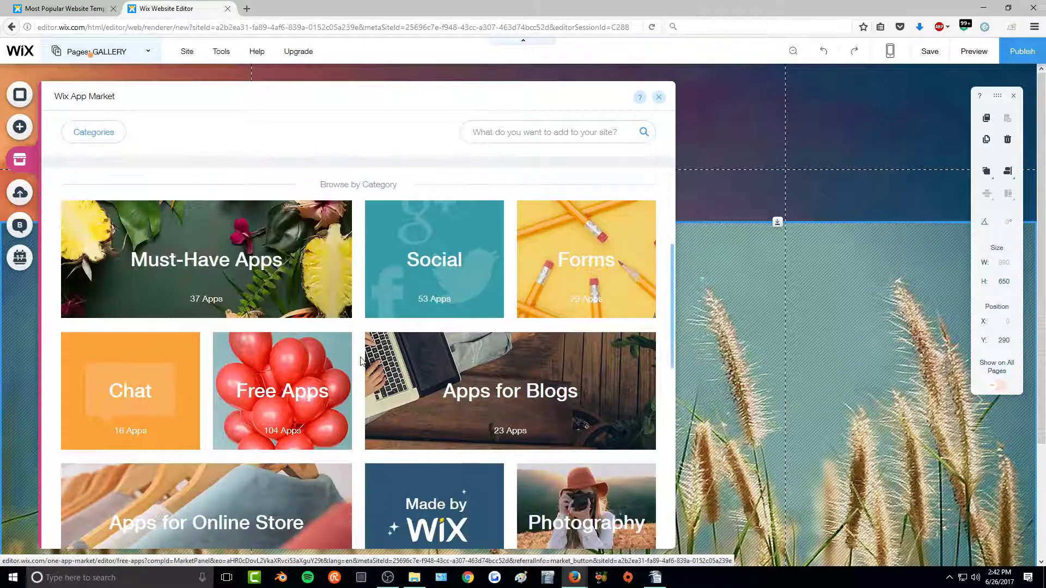
{"action": "scroll", "coordinate": [360, 360], "scroll_direction": "down", "scroll_amount": 2}
{"action": "mouse_move", "coordinate": [539, 297]}
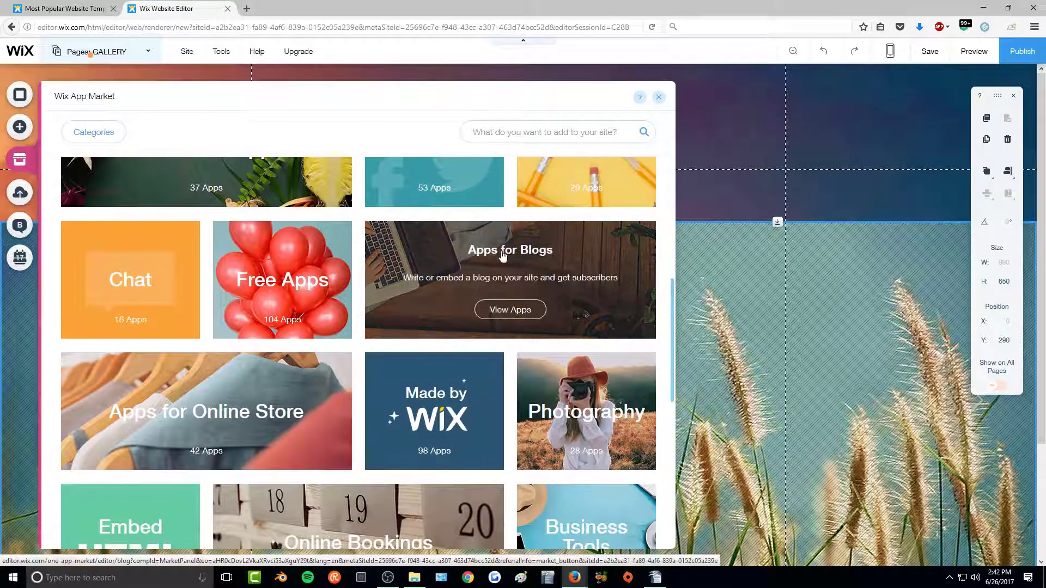
{"action": "scroll", "coordinate": [185, 354], "scroll_direction": "up", "scroll_amount": 6}
{"action": "mouse_move", "coordinate": [185, 357]}
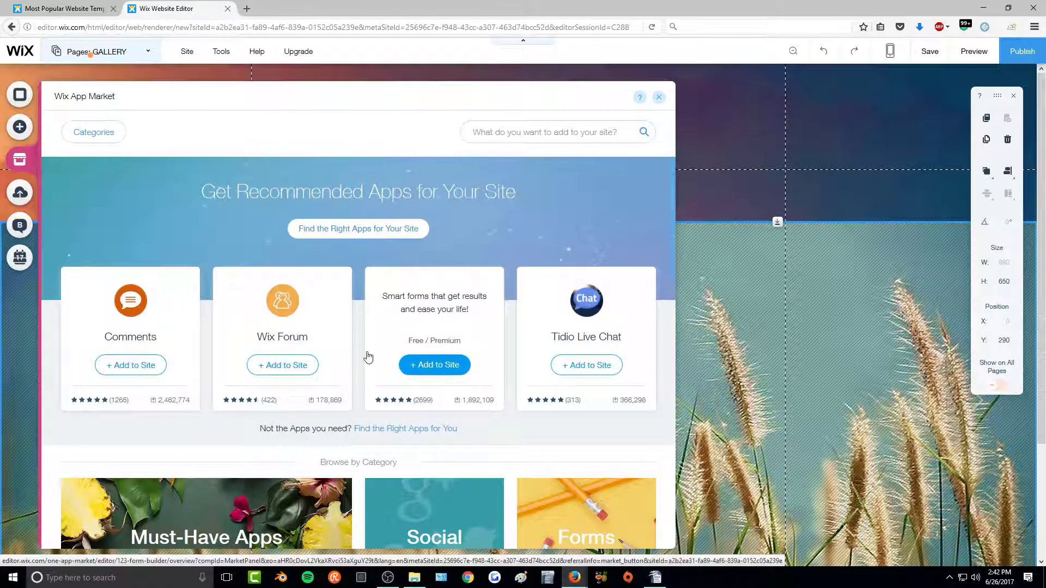
{"action": "left_click", "coordinate": [276, 363]}
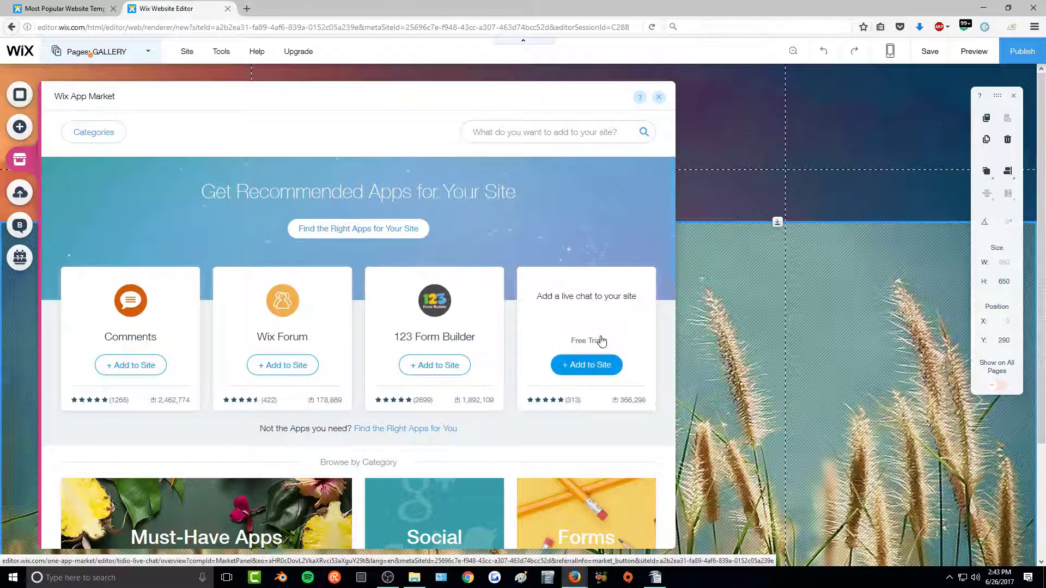
{"action": "scroll", "coordinate": [601, 341], "scroll_direction": "down", "scroll_amount": 2}
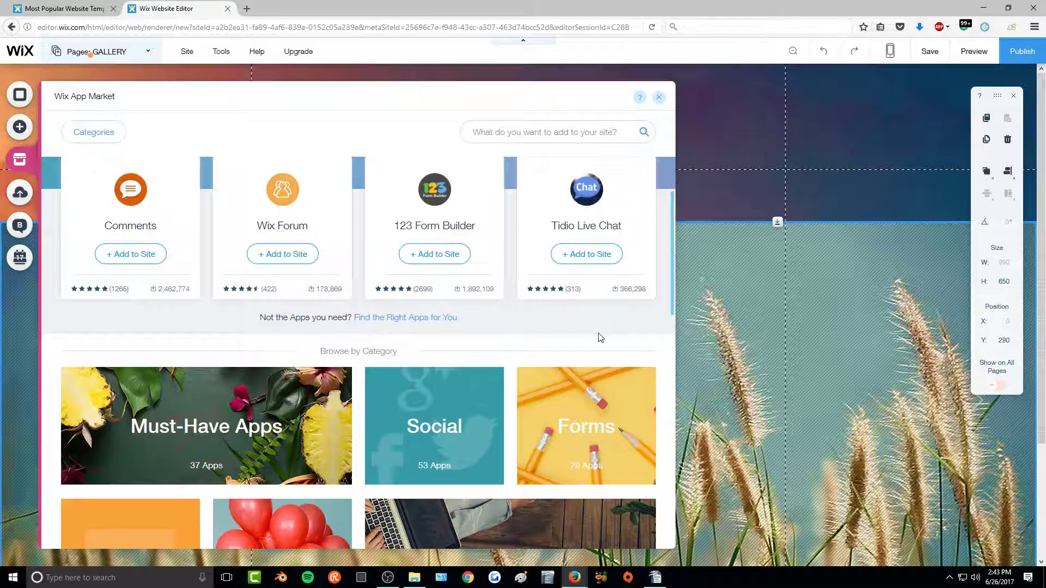
- Look through the apps offered in the Music category of the App Market
{"action": "left_click", "coordinate": [93, 134]}
{"action": "left_click", "coordinate": [70, 132]}
{"action": "left_click", "coordinate": [95, 136]}
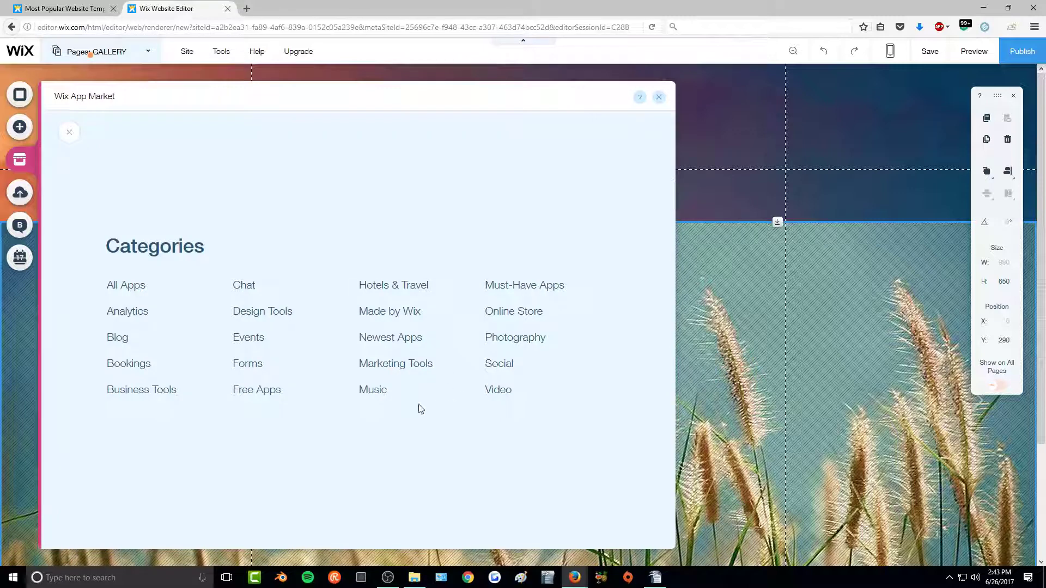
{"action": "left_click", "coordinate": [376, 391]}
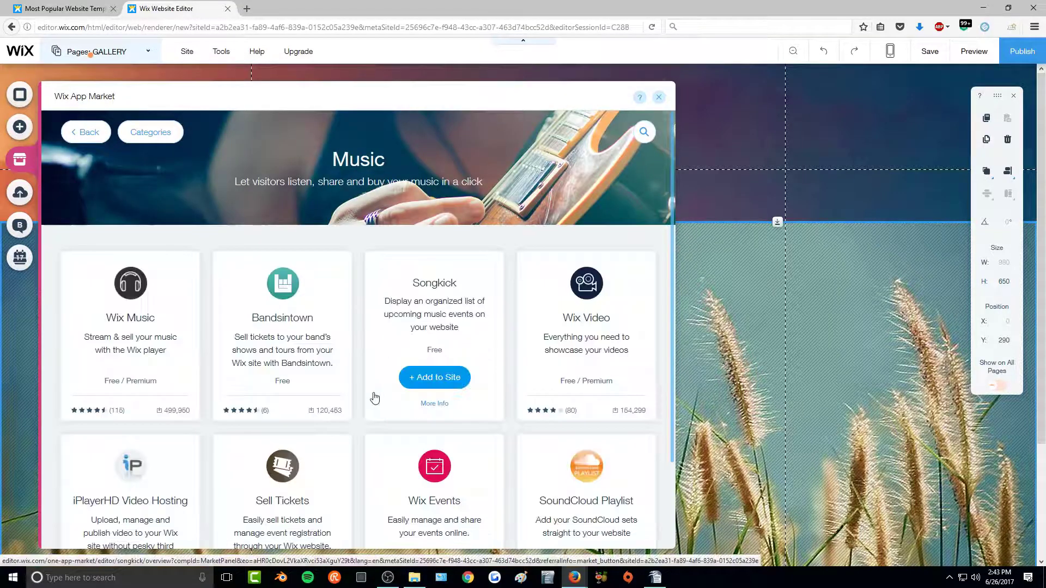
{"action": "scroll", "coordinate": [260, 328], "scroll_direction": "down", "scroll_amount": 4}
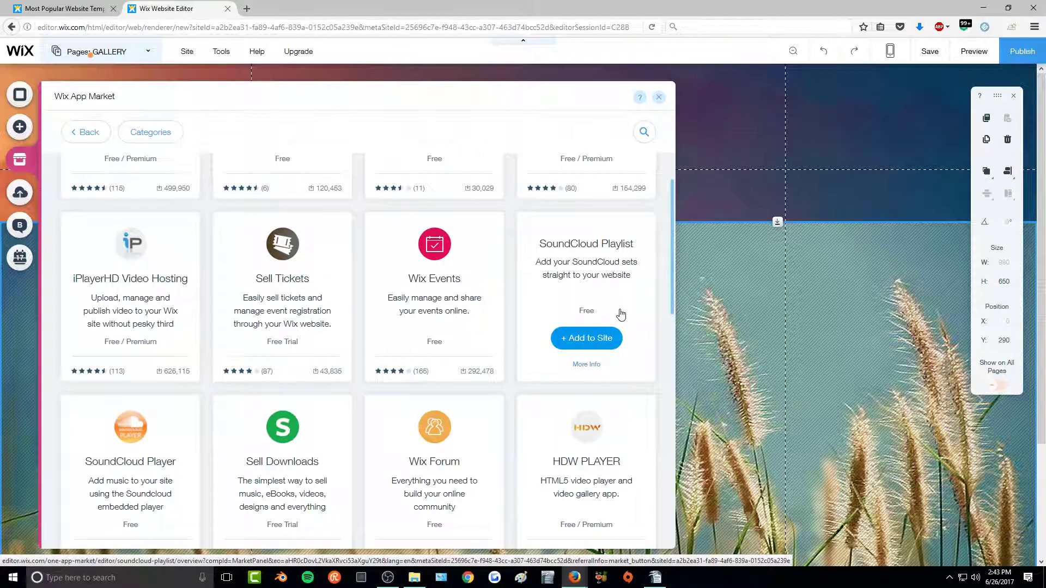
{"action": "scroll", "coordinate": [621, 314], "scroll_direction": "down", "scroll_amount": 3}
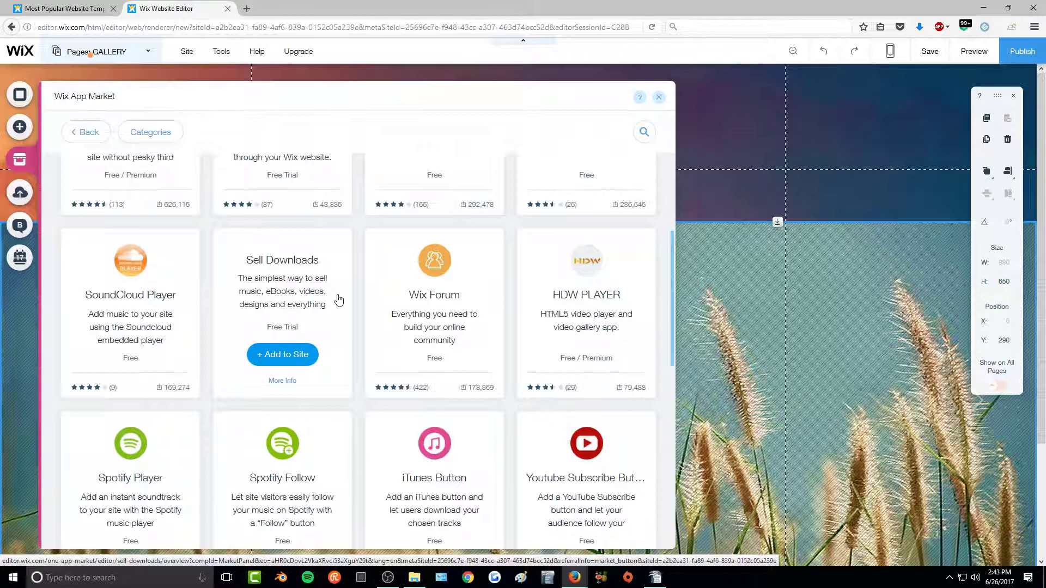
{"action": "scroll", "coordinate": [174, 385], "scroll_direction": "down", "scroll_amount": 2}
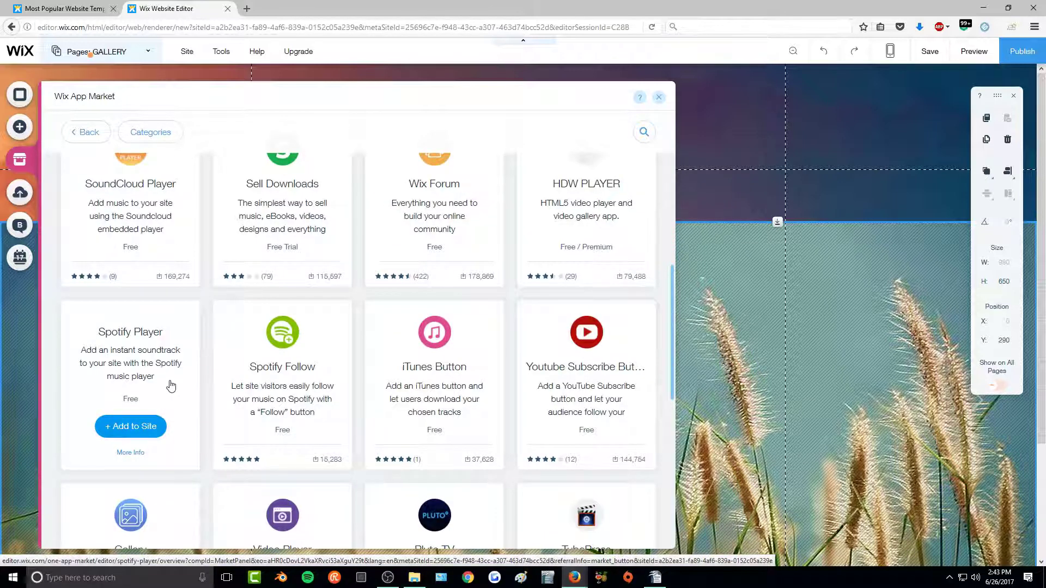
- Switch to the CONTACT page and give its contact form the pink rounded design with labels above the fields
{"action": "left_click", "coordinate": [90, 181]}
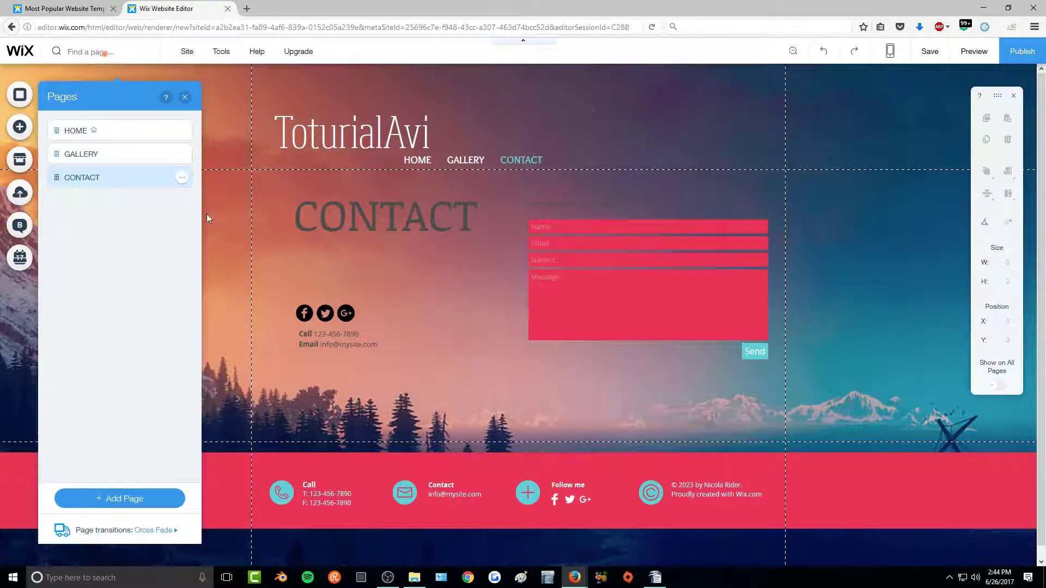
{"action": "left_click", "coordinate": [550, 308]}
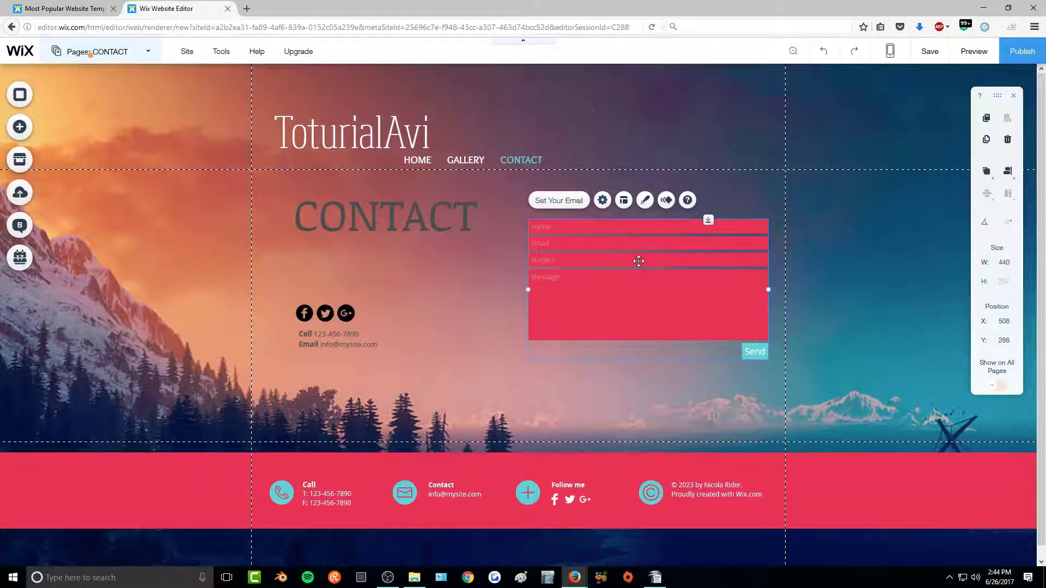
{"action": "left_click", "coordinate": [644, 200]}
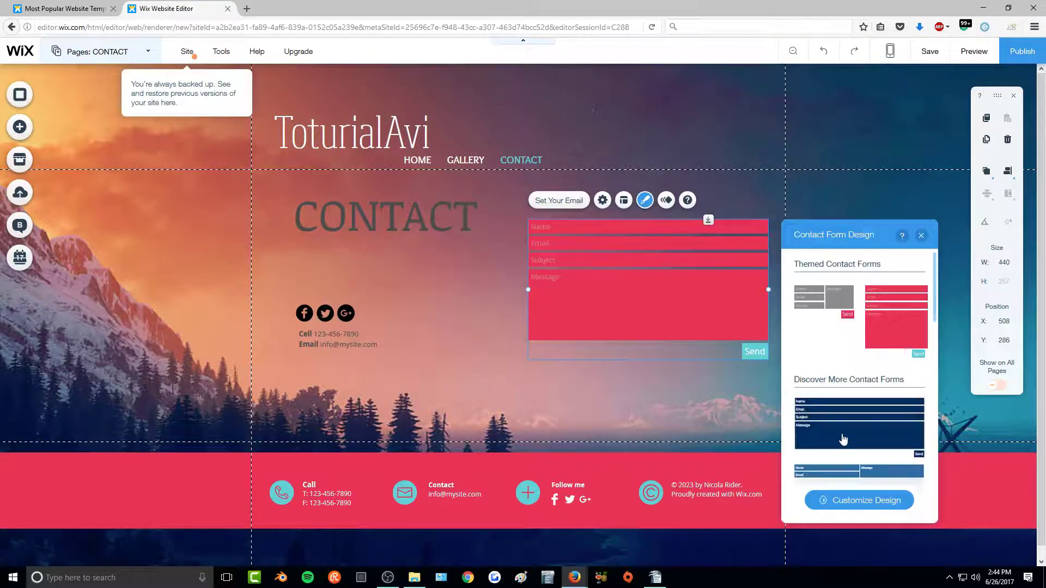
{"action": "scroll", "coordinate": [839, 426], "scroll_direction": "down", "scroll_amount": 3}
{"action": "scroll", "coordinate": [839, 426], "scroll_direction": "down", "scroll_amount": 1}
{"action": "left_click", "coordinate": [835, 427]}
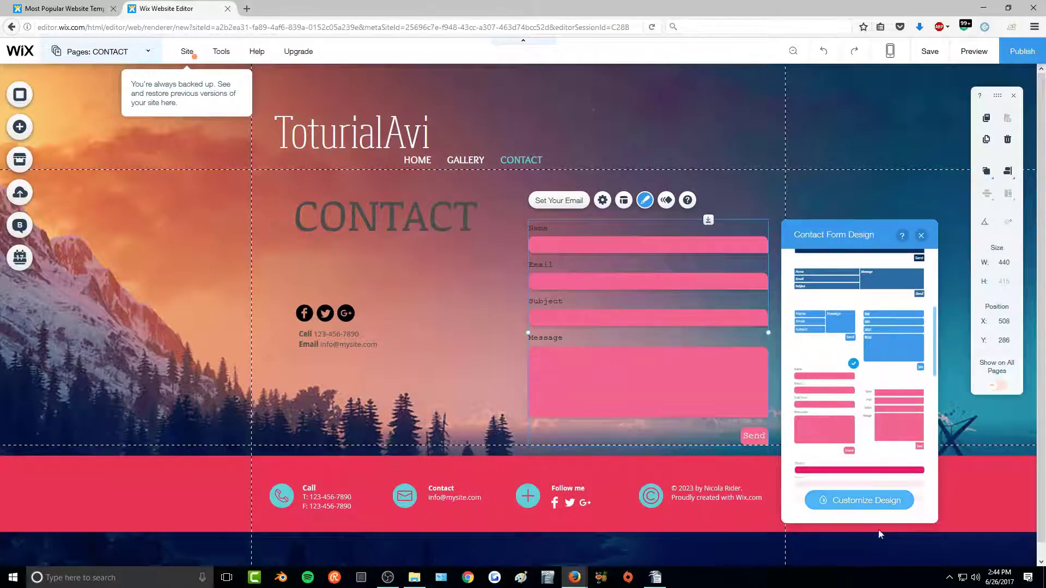
{"action": "left_click", "coordinate": [921, 235]}
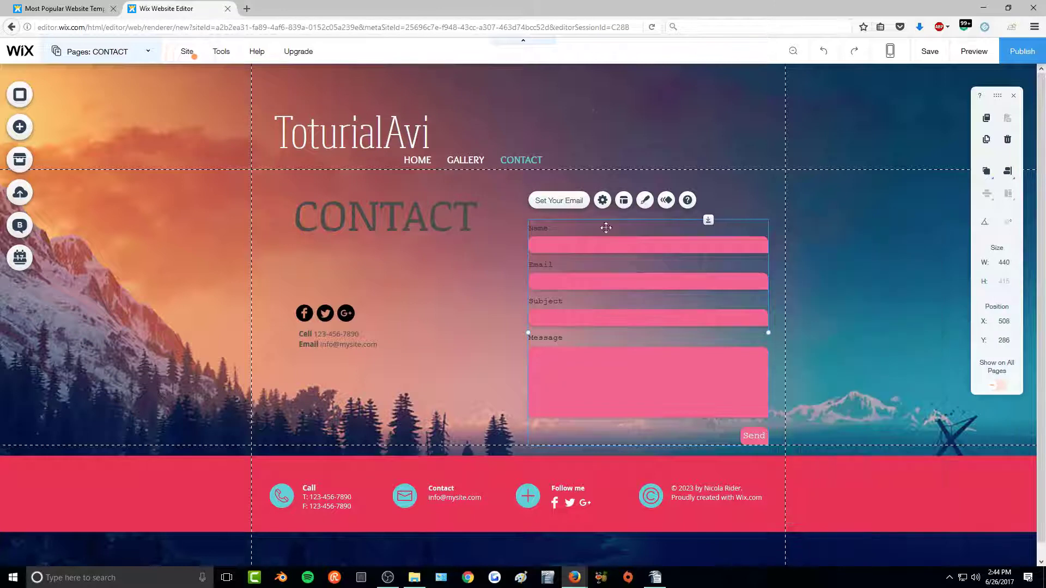
- Make the Subject field of the contact form required in the form's settings
{"action": "left_click", "coordinate": [603, 201]}
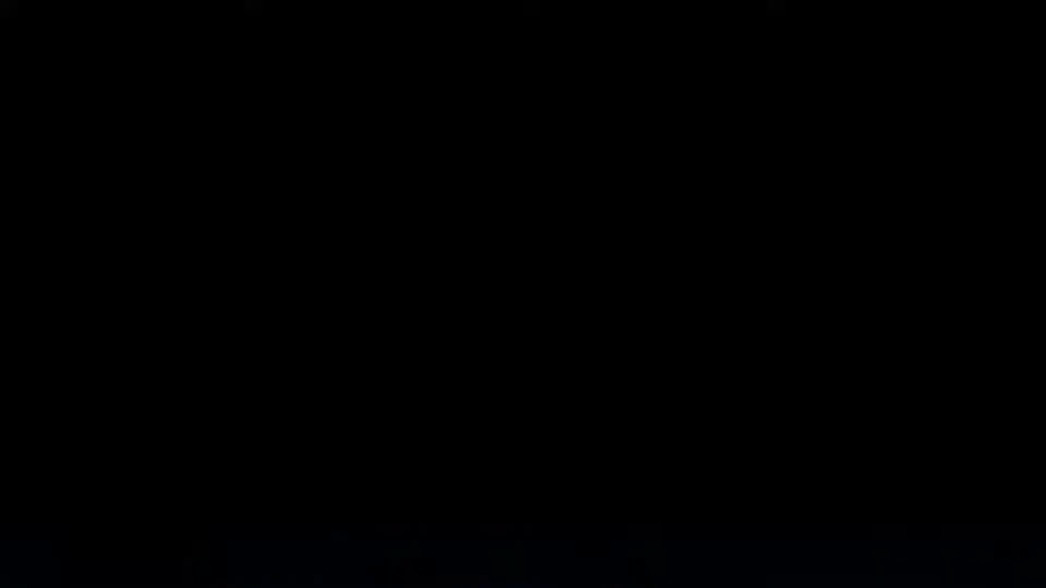
{"action": "scroll", "coordinate": [847, 289], "scroll_direction": "down", "scroll_amount": 2}
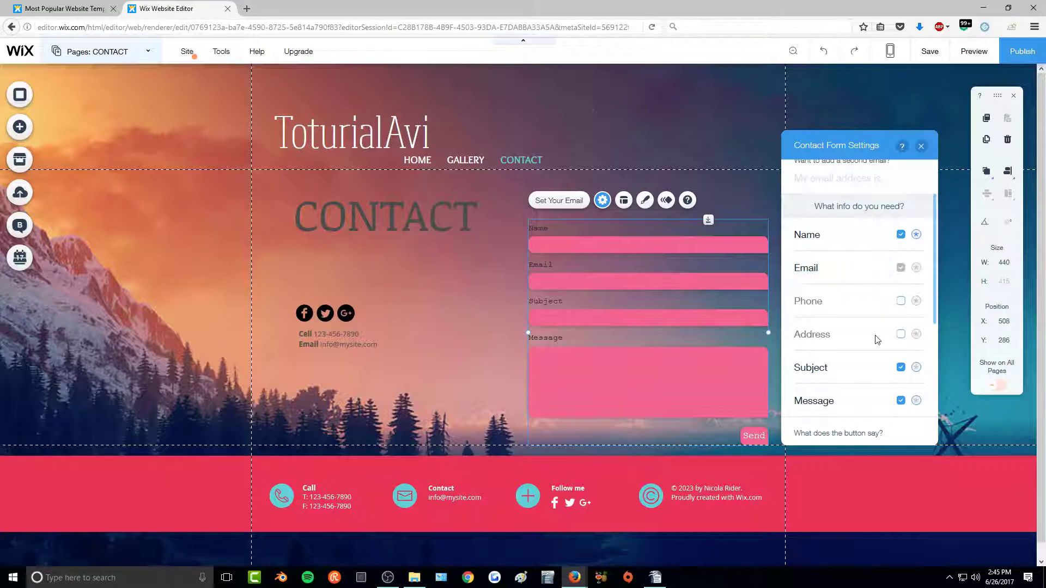
{"action": "left_click", "coordinate": [916, 367]}
- Check the link addresses of the Facebook, Twitter and Google+ icons in the CONTACT page's social bar
{"action": "left_click", "coordinate": [335, 313]}
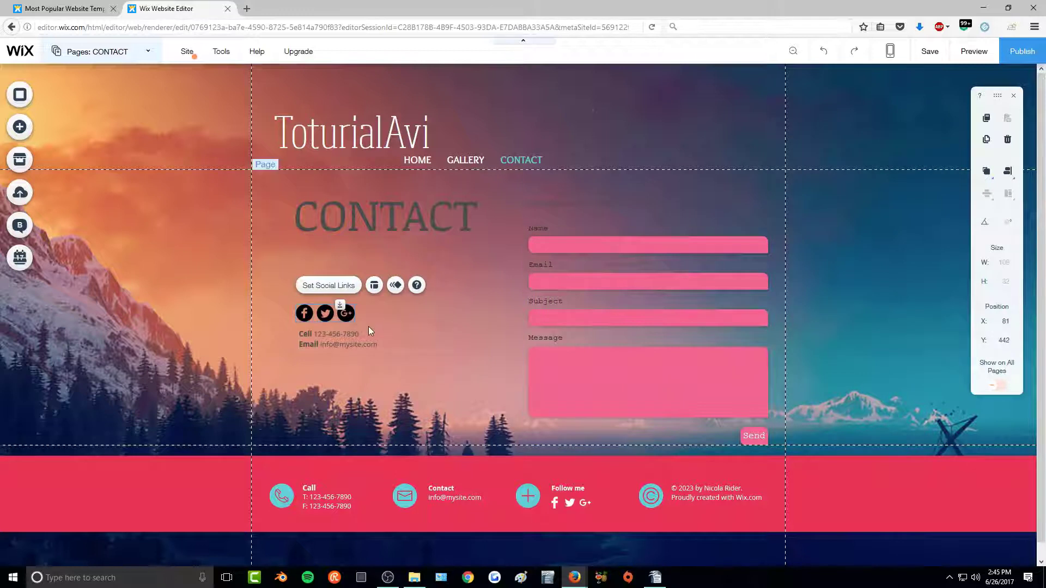
{"action": "left_click", "coordinate": [349, 293]}
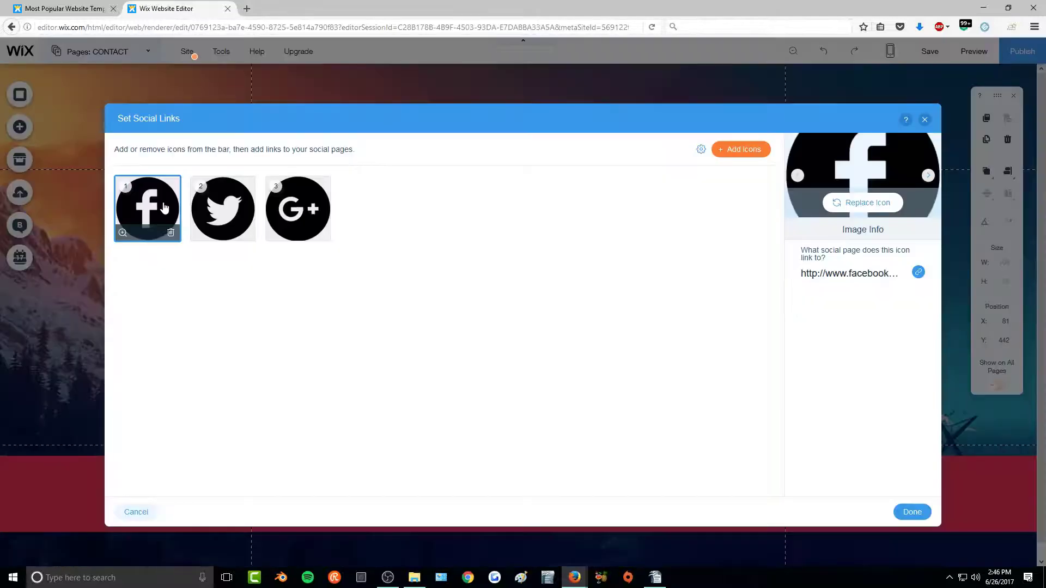
{"action": "left_click", "coordinate": [848, 275]}
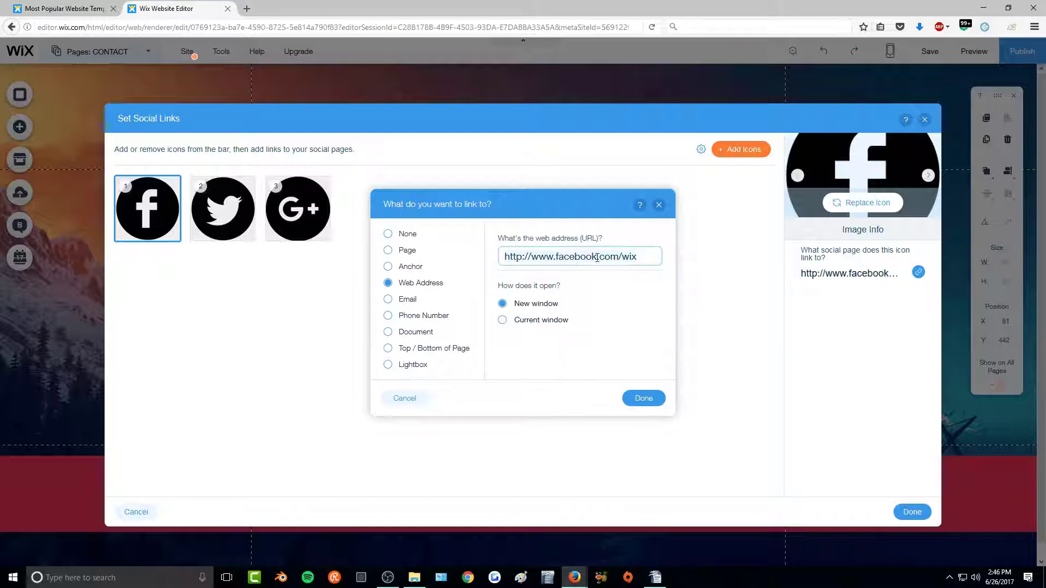
{"action": "left_click", "coordinate": [643, 398]}
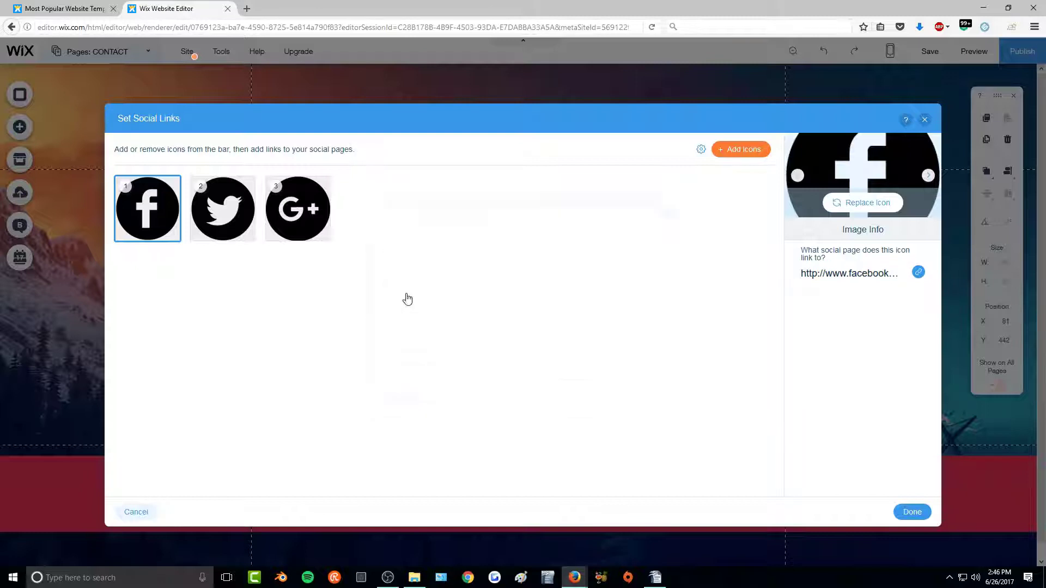
{"action": "left_click", "coordinate": [246, 223]}
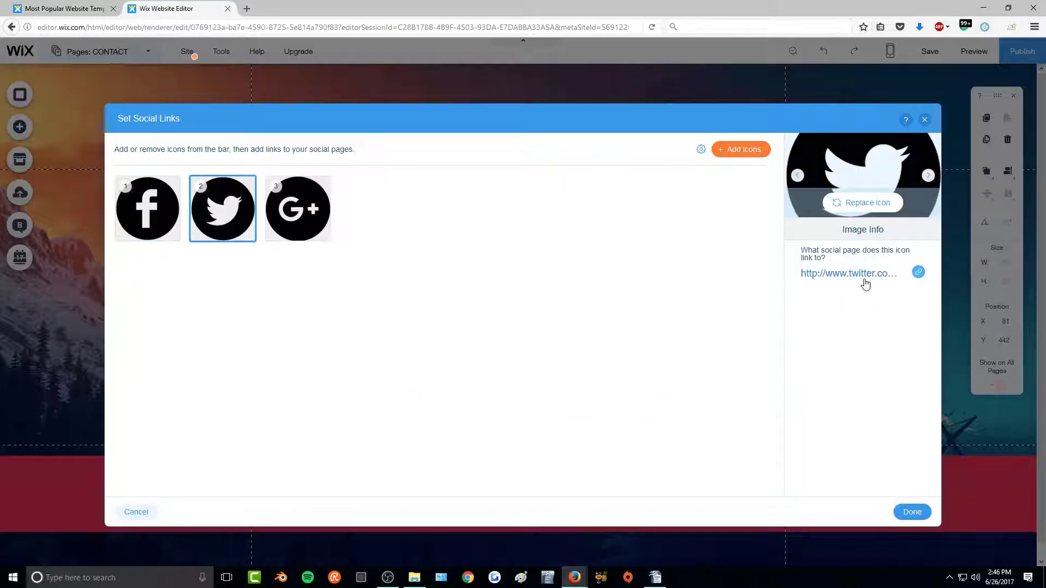
{"action": "left_click", "coordinate": [313, 216]}
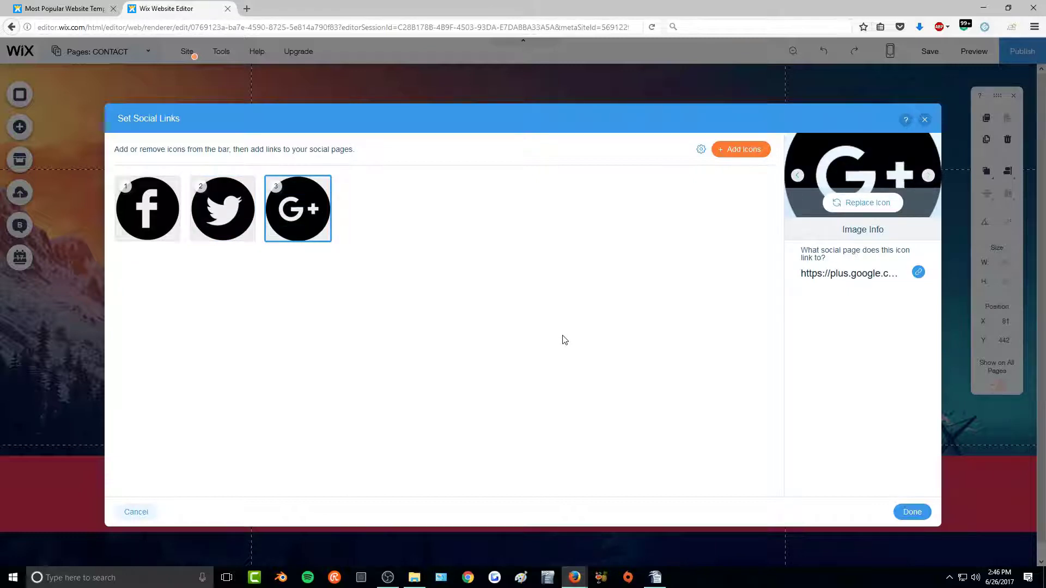
- Delete the Google+ icon from the social bar and add the free black circle Instagram icon
{"action": "mouse_move", "coordinate": [299, 215]}
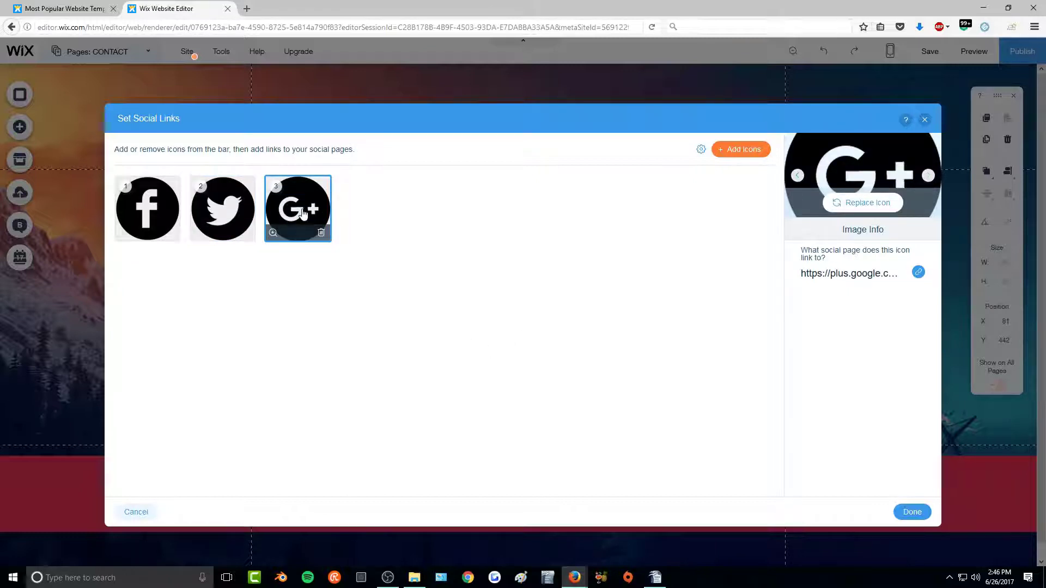
{"action": "left_click", "coordinate": [321, 233]}
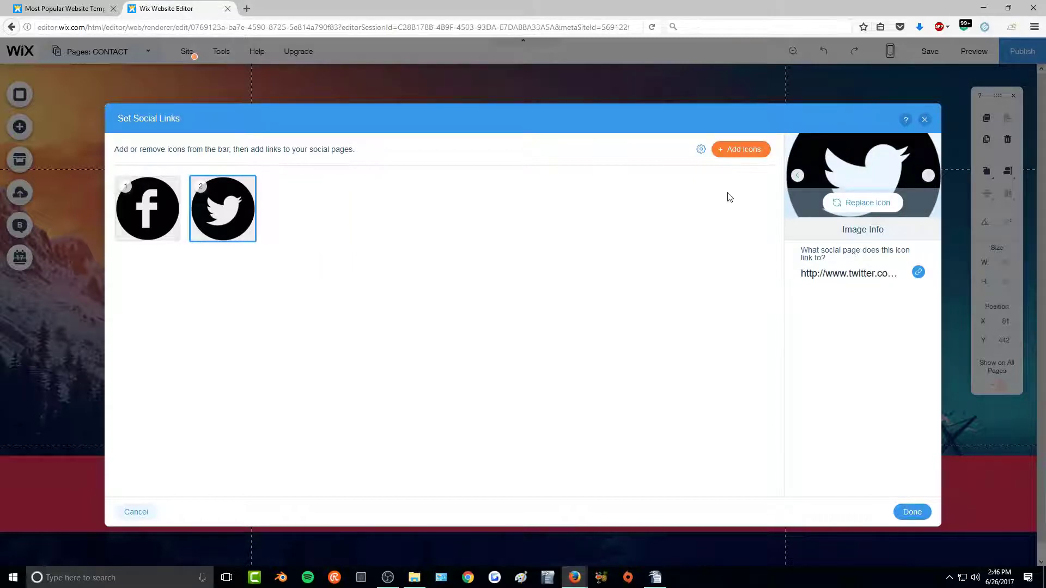
{"action": "left_click", "coordinate": [749, 153]}
{"action": "scroll", "coordinate": [763, 354], "scroll_direction": "down", "scroll_amount": 6}
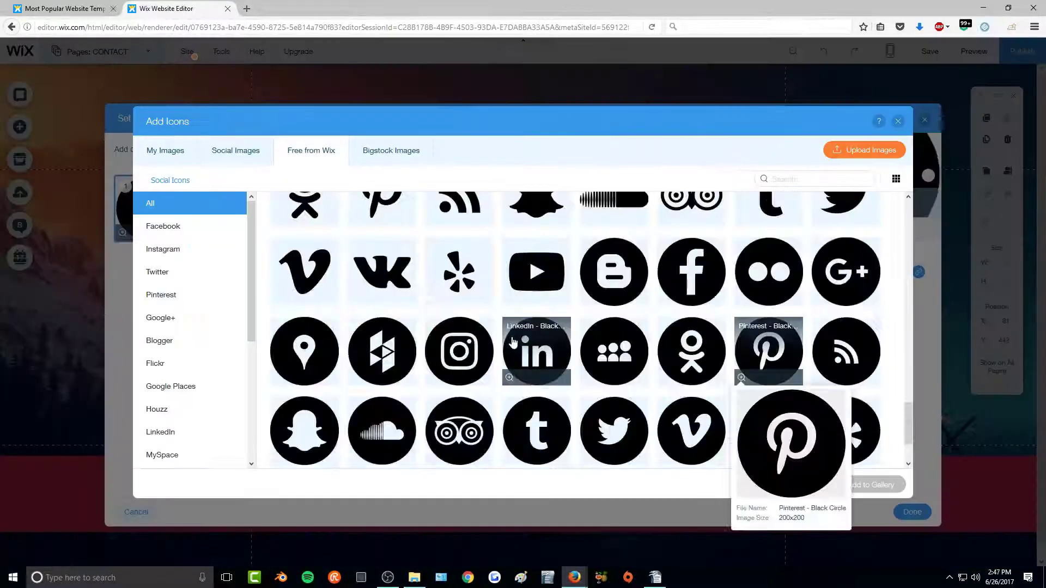
{"action": "left_click", "coordinate": [466, 353]}
{"action": "left_click", "coordinate": [851, 493]}
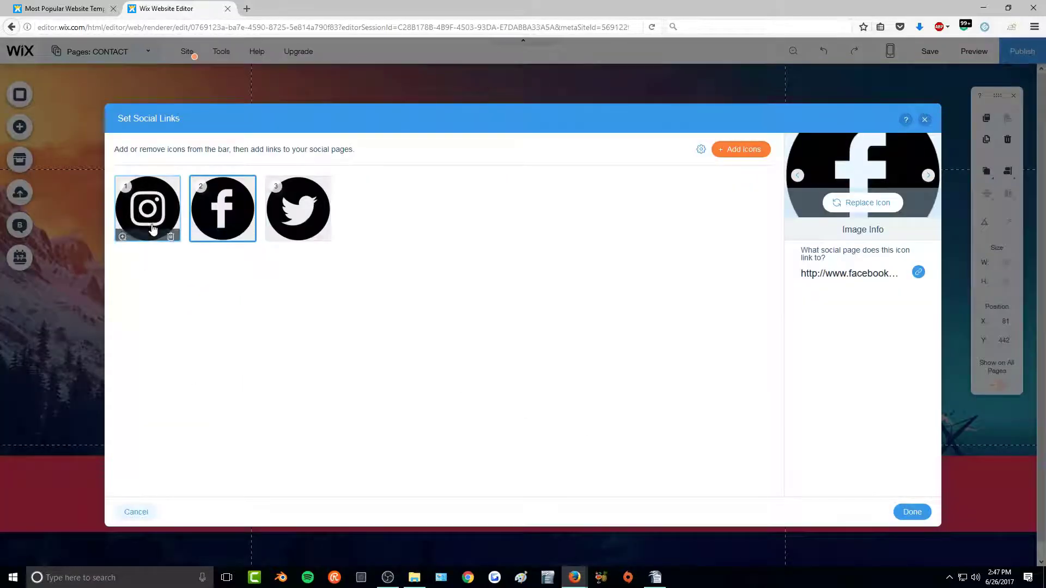
{"action": "left_click", "coordinate": [153, 229]}
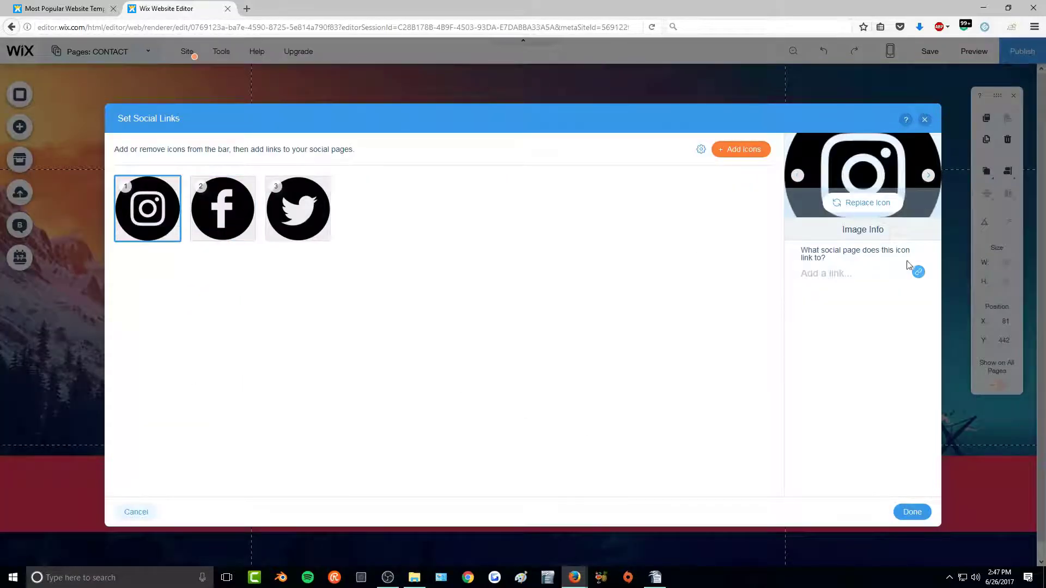
{"action": "left_click", "coordinate": [918, 272]}
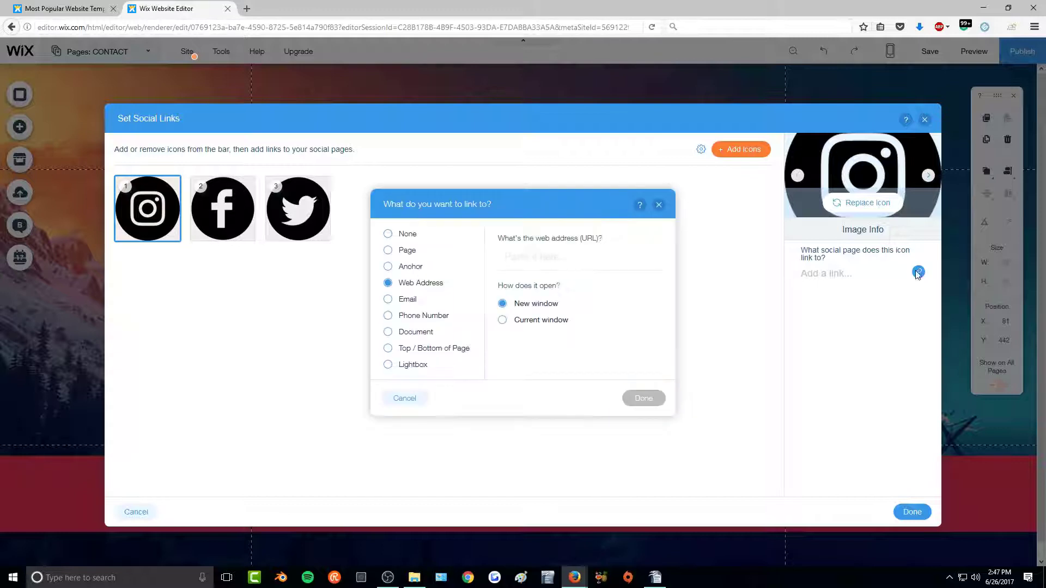
{"action": "left_click", "coordinate": [531, 258]}
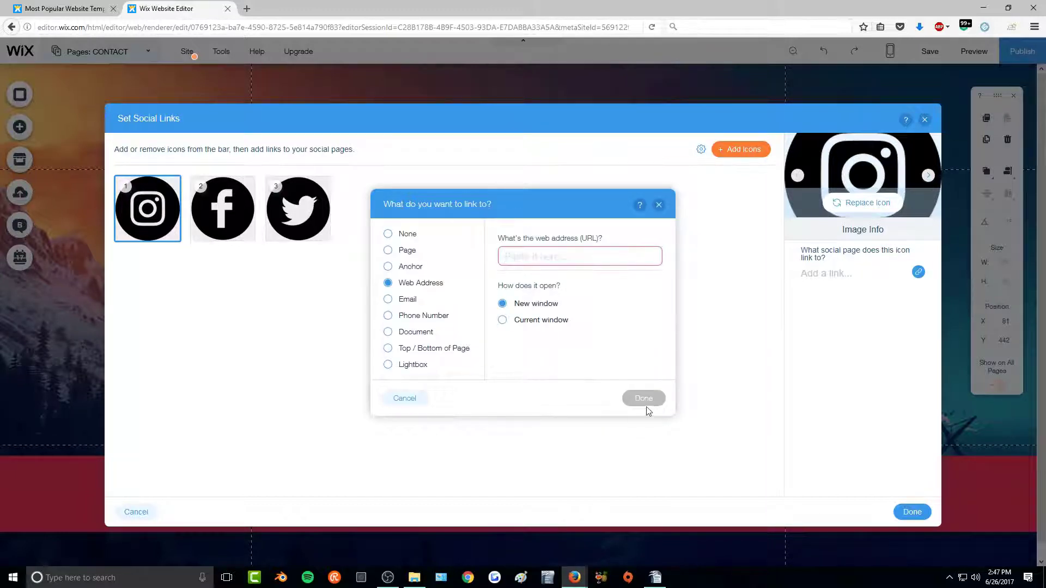
{"action": "left_click", "coordinate": [658, 205]}
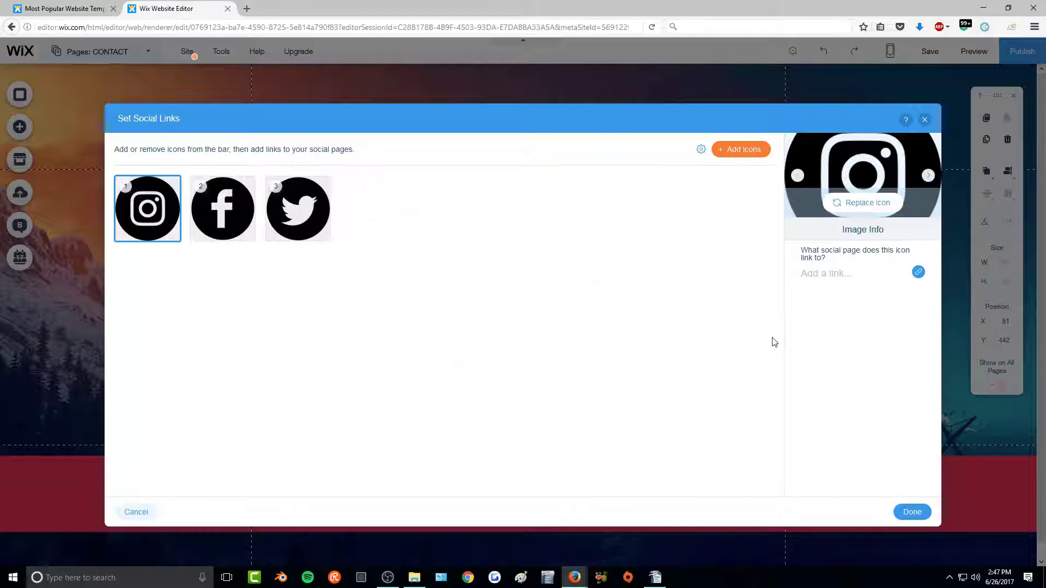
- Apply the social bar's icon changes and delete the phone and email text below the social icons on the CONTACT page
{"action": "left_click", "coordinate": [912, 513]}
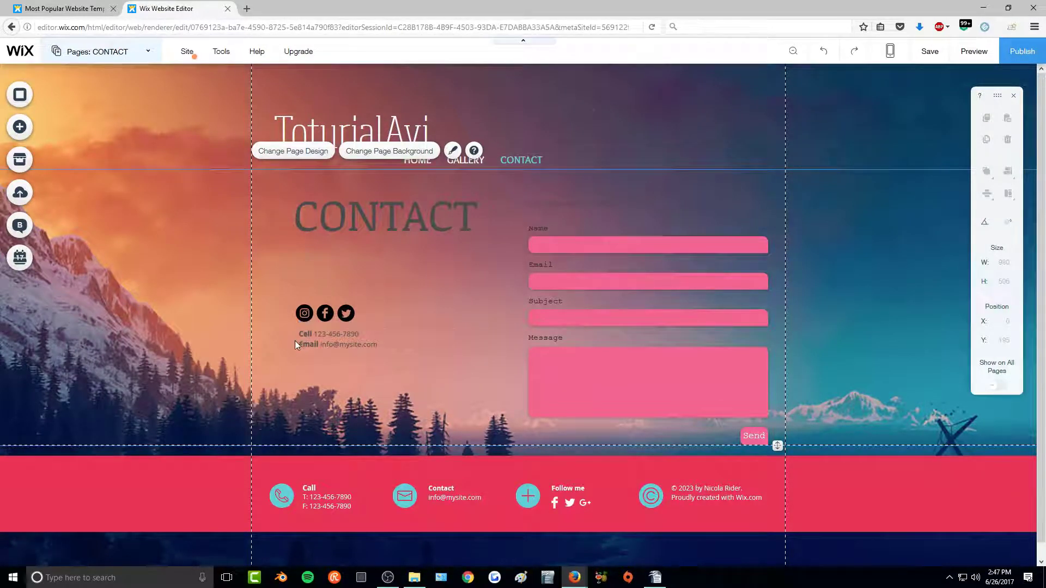
{"action": "left_click", "coordinate": [299, 340]}
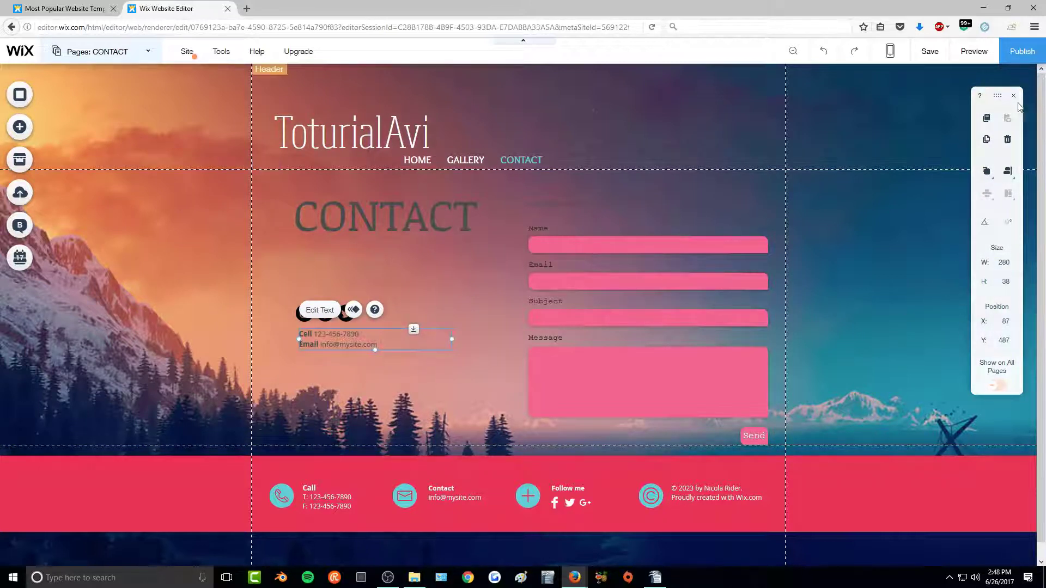
{"action": "left_click", "coordinate": [1008, 143]}
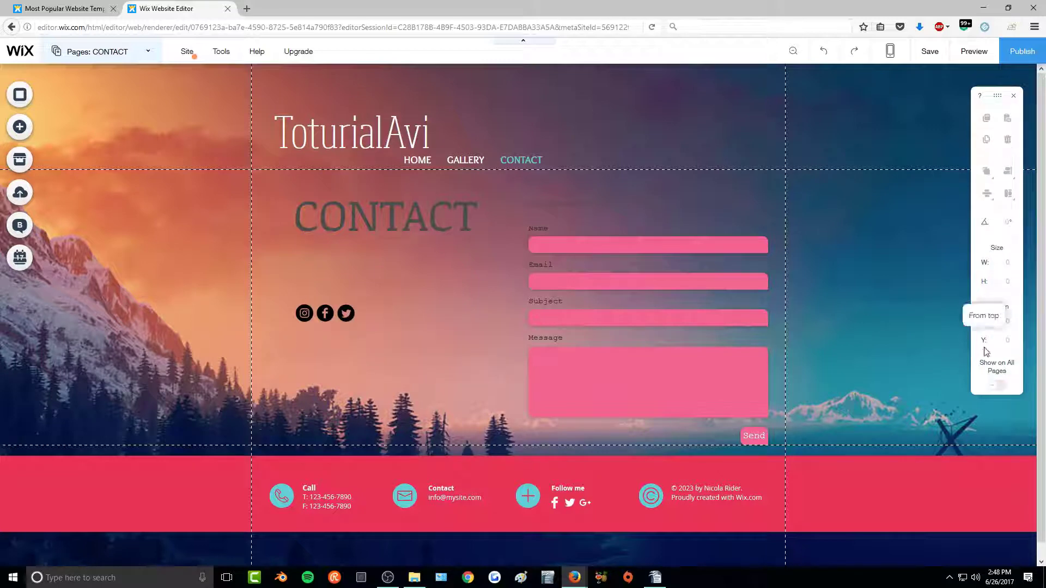
- Add the pink mini track player with the round play button below the HOME page's paragraph and load Song.mp3 into it
{"action": "left_click", "coordinate": [98, 51]}
{"action": "left_click", "coordinate": [115, 132]}
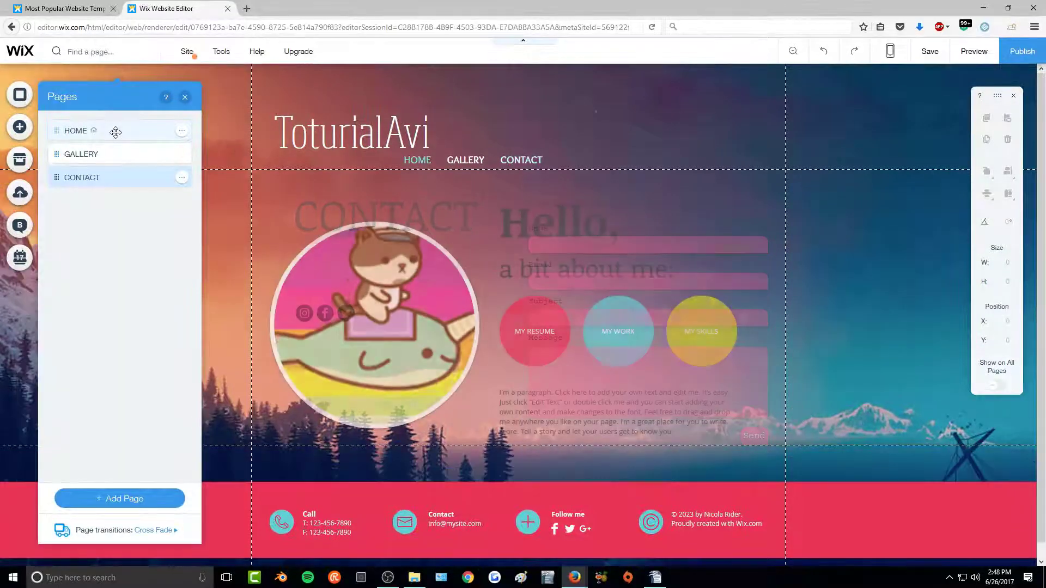
{"action": "left_click", "coordinate": [22, 128]}
{"action": "left_click", "coordinate": [61, 255]}
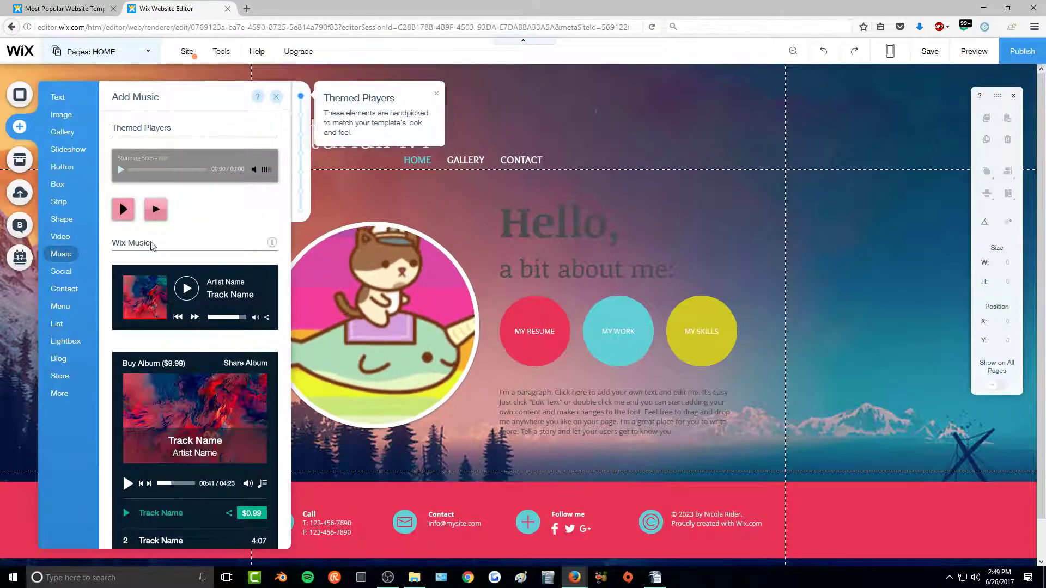
{"action": "scroll", "coordinate": [174, 260], "scroll_direction": "down", "scroll_amount": 3}
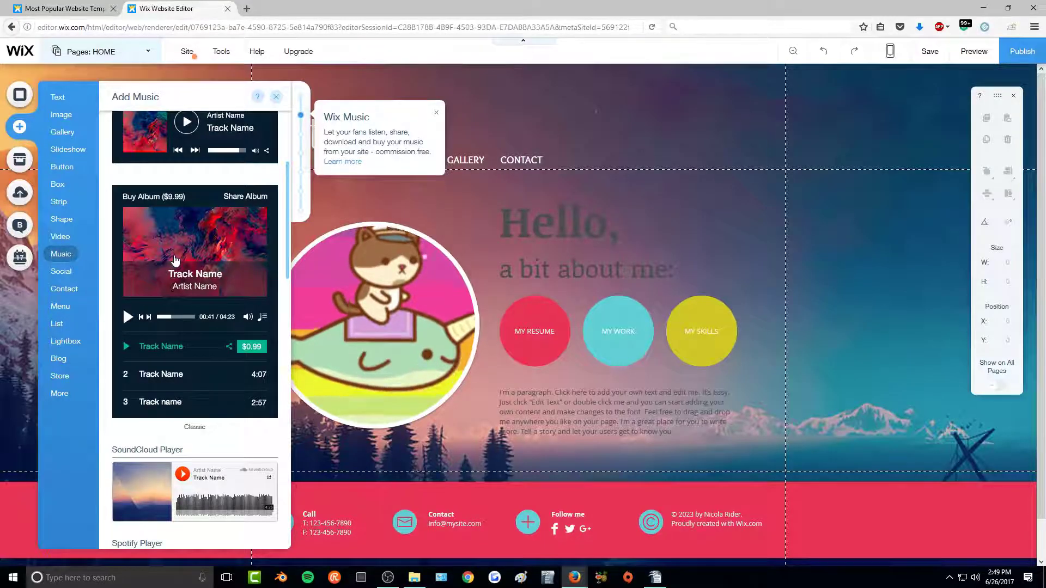
{"action": "scroll", "coordinate": [174, 260], "scroll_direction": "down", "scroll_amount": 8}
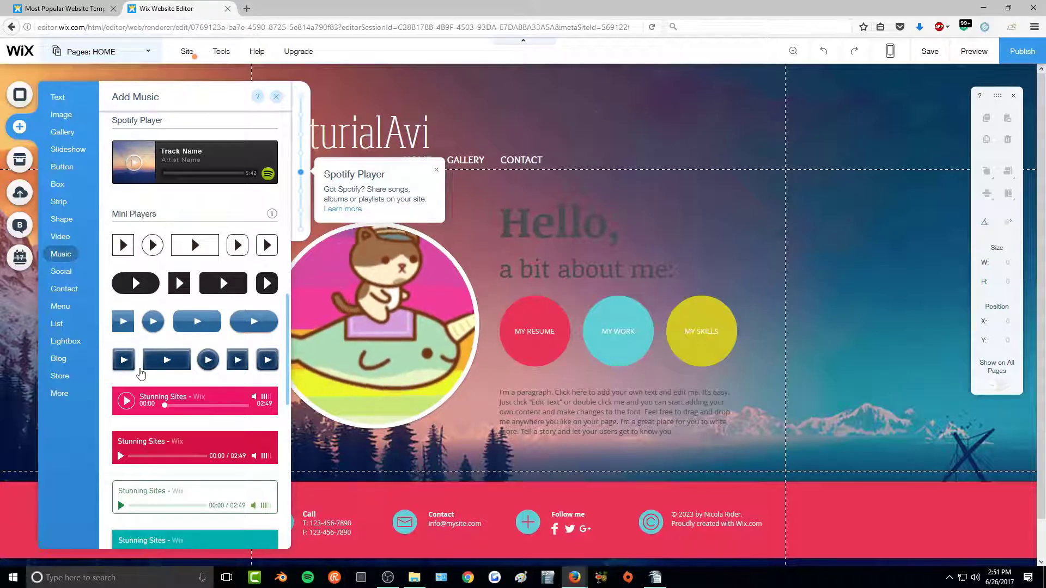
{"action": "scroll", "coordinate": [141, 376], "scroll_direction": "up", "scroll_amount": 1}
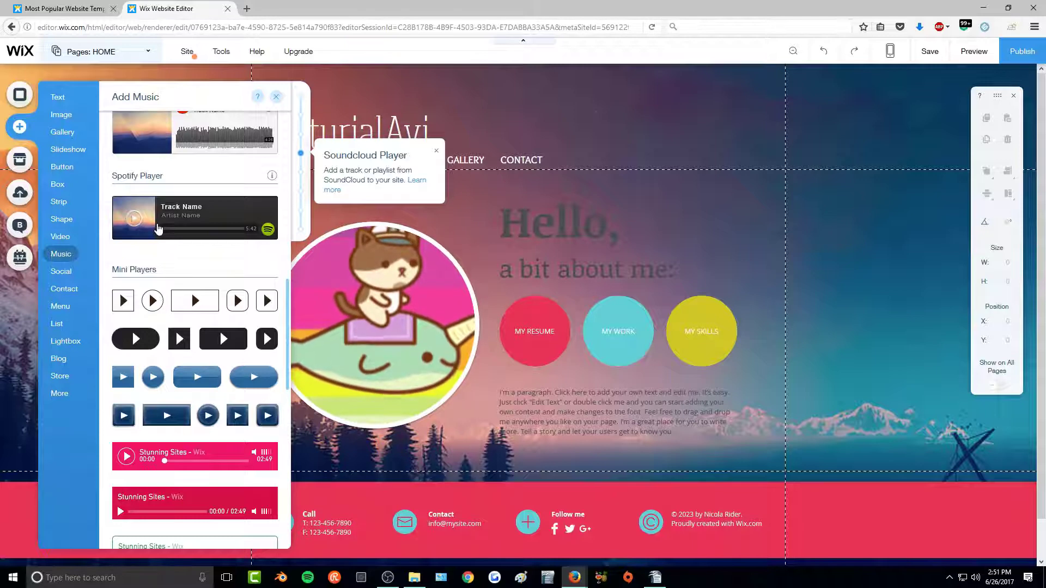
{"action": "scroll", "coordinate": [158, 228], "scroll_direction": "up", "scroll_amount": 2}
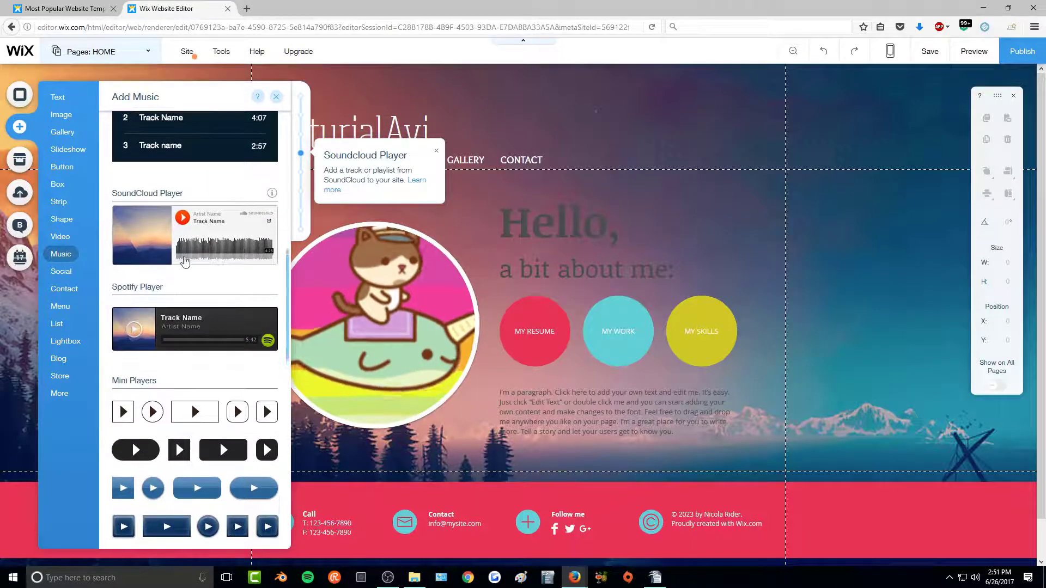
{"action": "scroll", "coordinate": [185, 262], "scroll_direction": "up", "scroll_amount": 10}
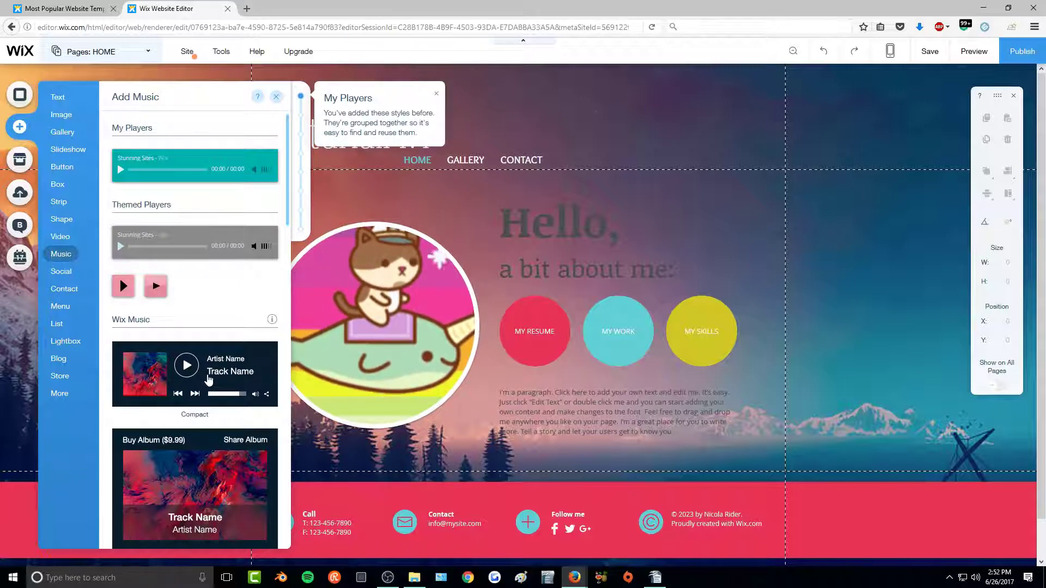
{"action": "scroll", "coordinate": [188, 420], "scroll_direction": "down", "scroll_amount": 10}
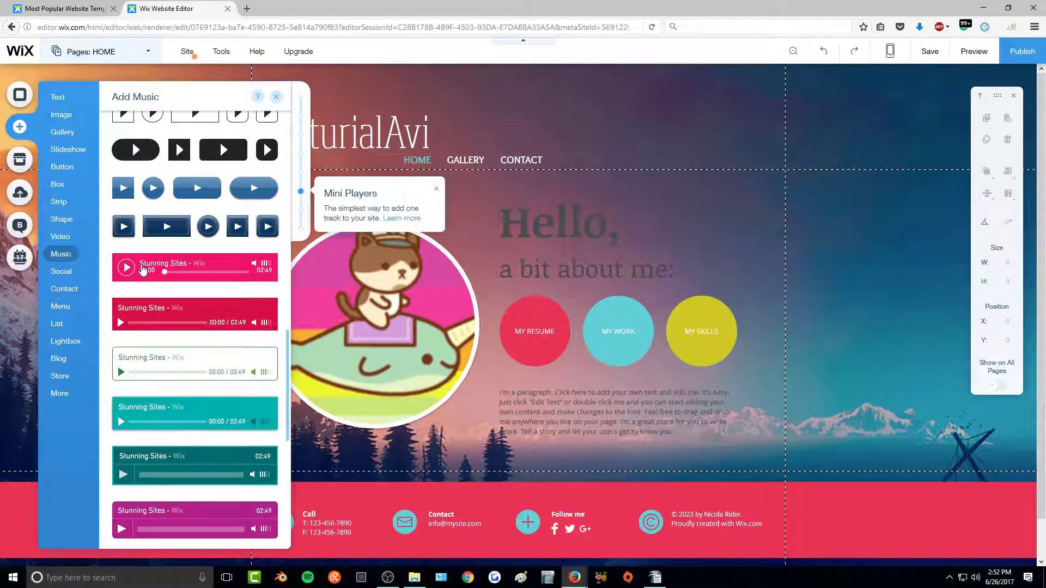
{"action": "left_click_drag", "start_coordinate": [141, 270], "coordinate": [648, 454]}
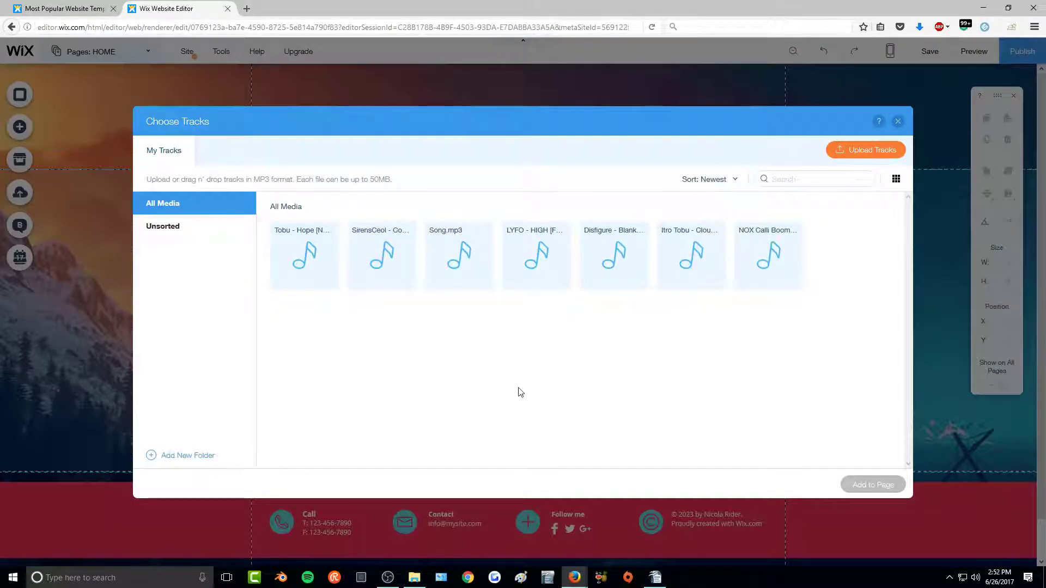
{"action": "left_click", "coordinate": [458, 249]}
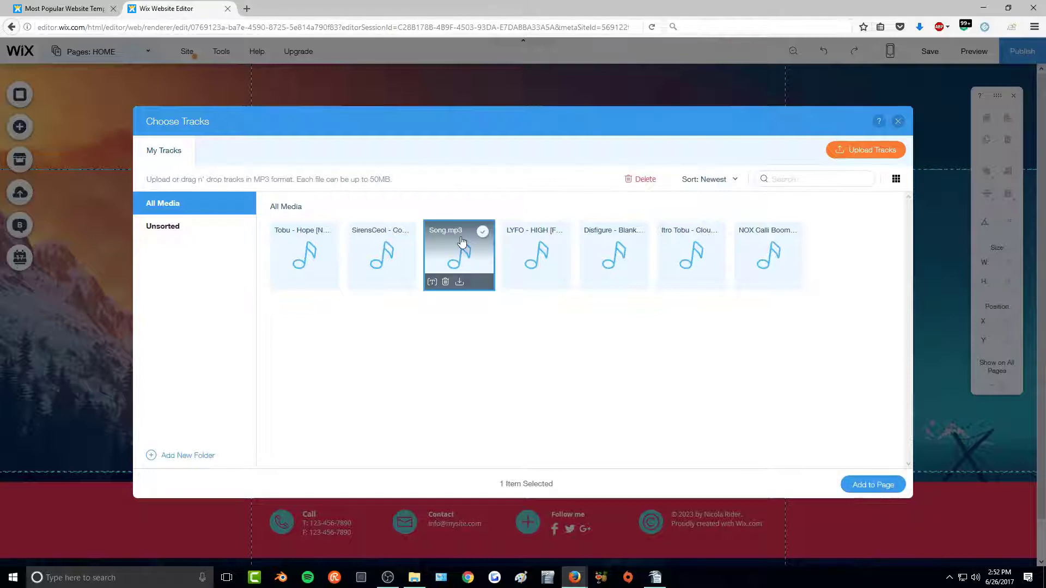
{"action": "left_click", "coordinate": [874, 484]}
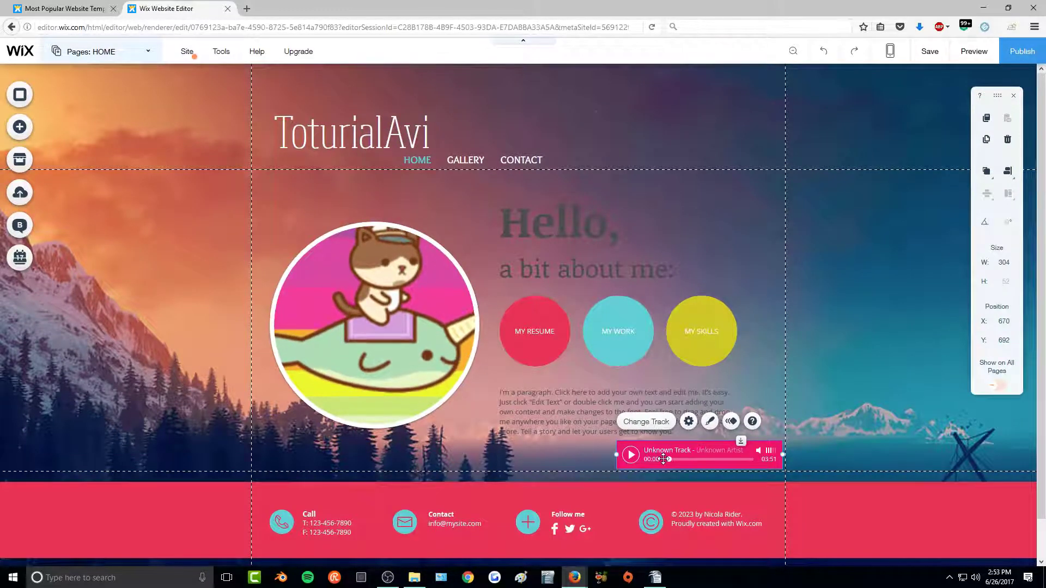
- Set the track player to autoplay on loading and to play in a loop
{"action": "left_click", "coordinate": [688, 422]}
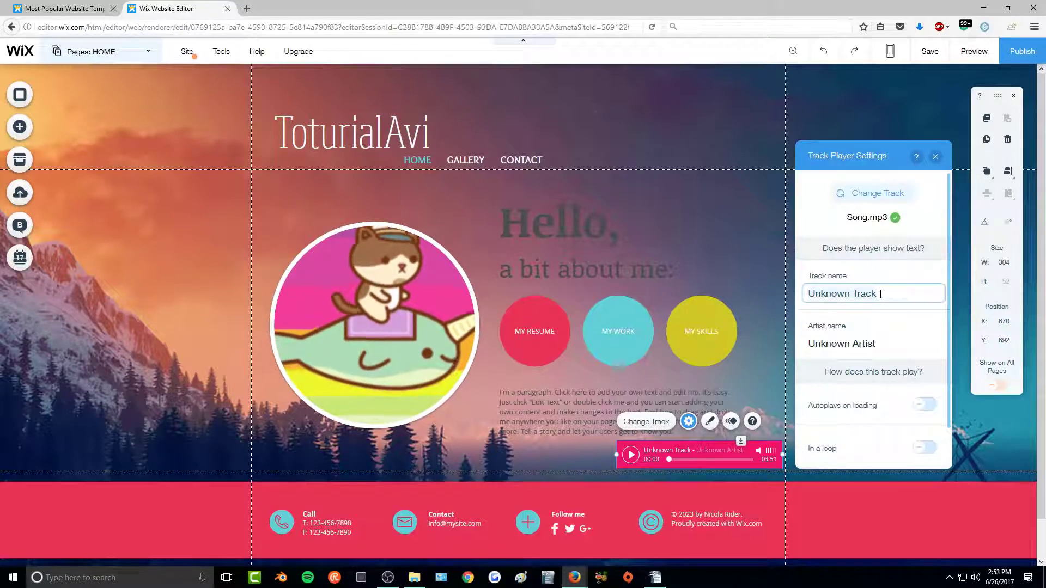
{"action": "scroll", "coordinate": [856, 363], "scroll_direction": "down", "scroll_amount": 2}
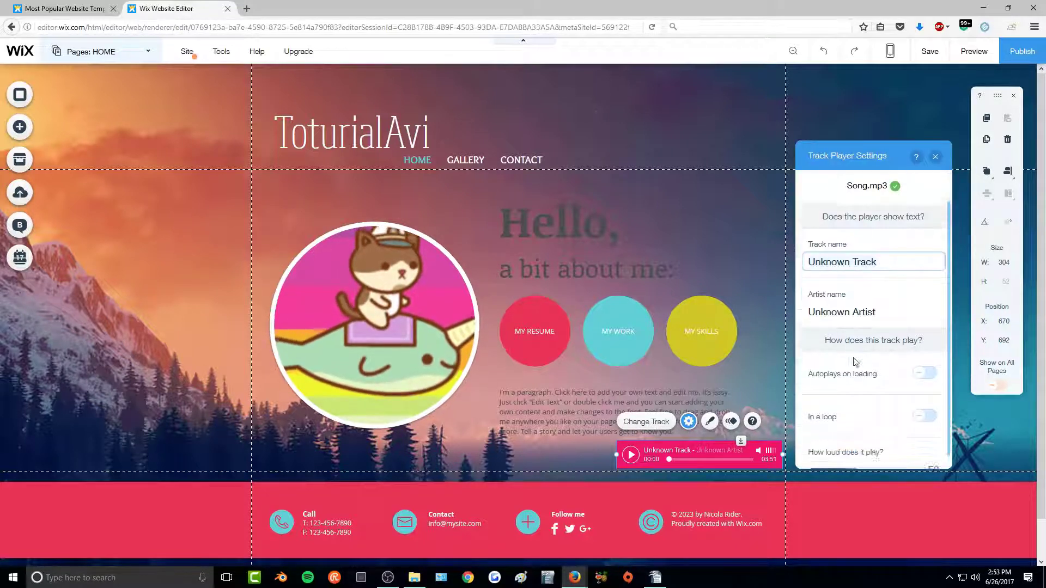
{"action": "left_click", "coordinate": [921, 362]}
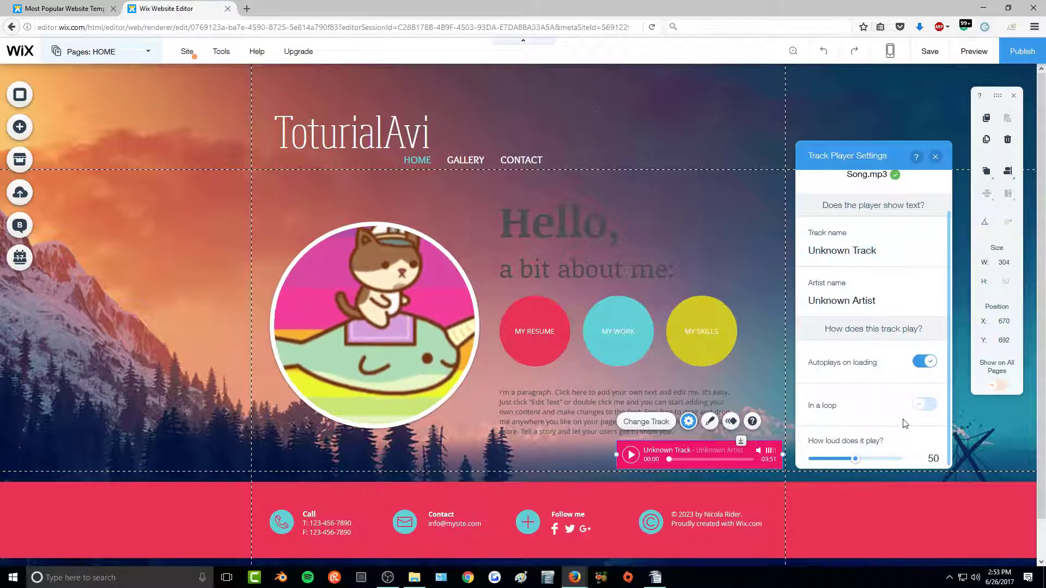
{"action": "left_click", "coordinate": [926, 407]}
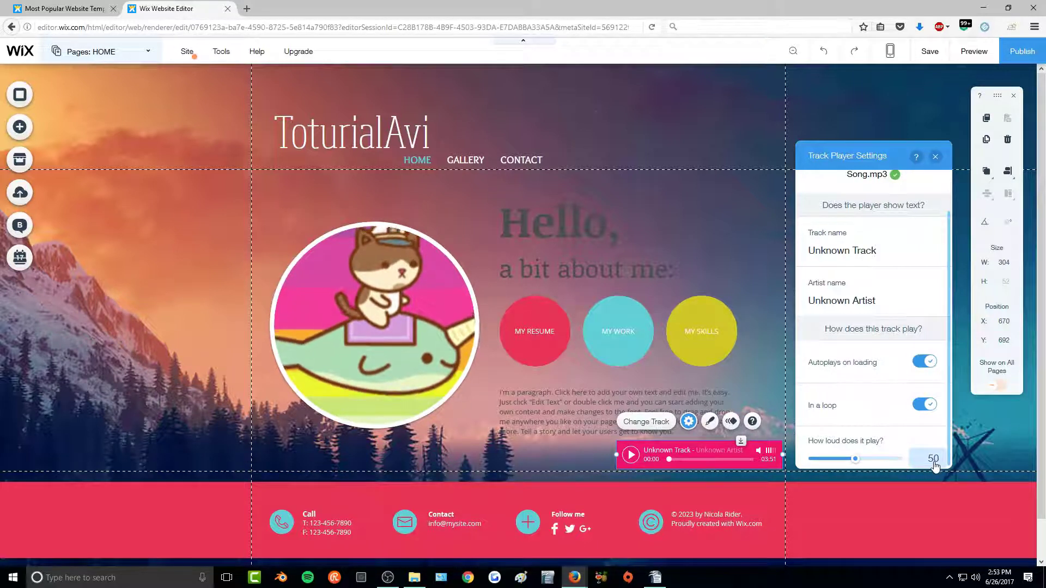
{"action": "key", "text": "Escape"}
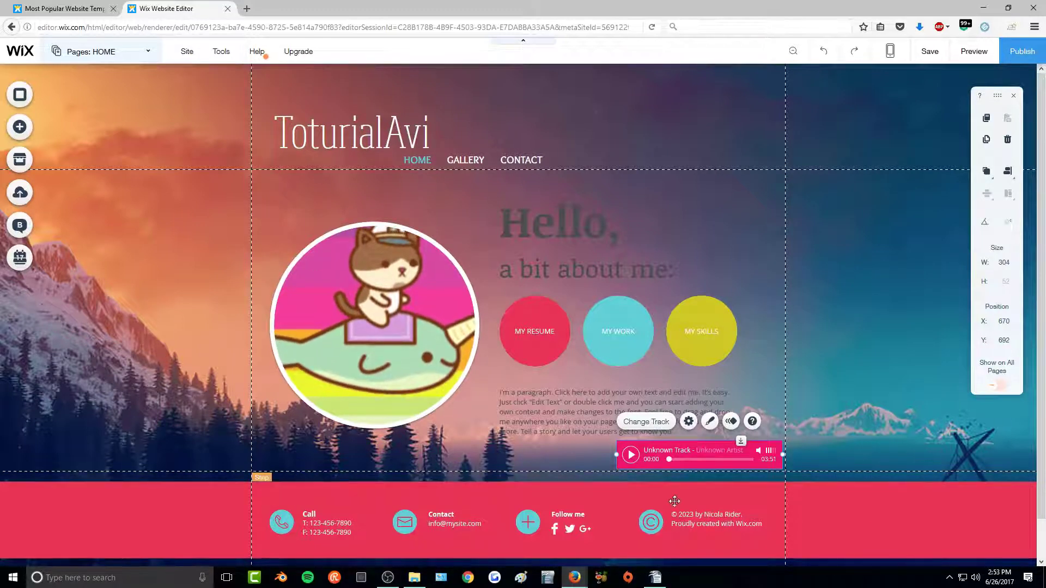
- Look over the GALLERY page, and delete the red strip behind the footer details from the CONTACT page
{"action": "left_click", "coordinate": [91, 52]}
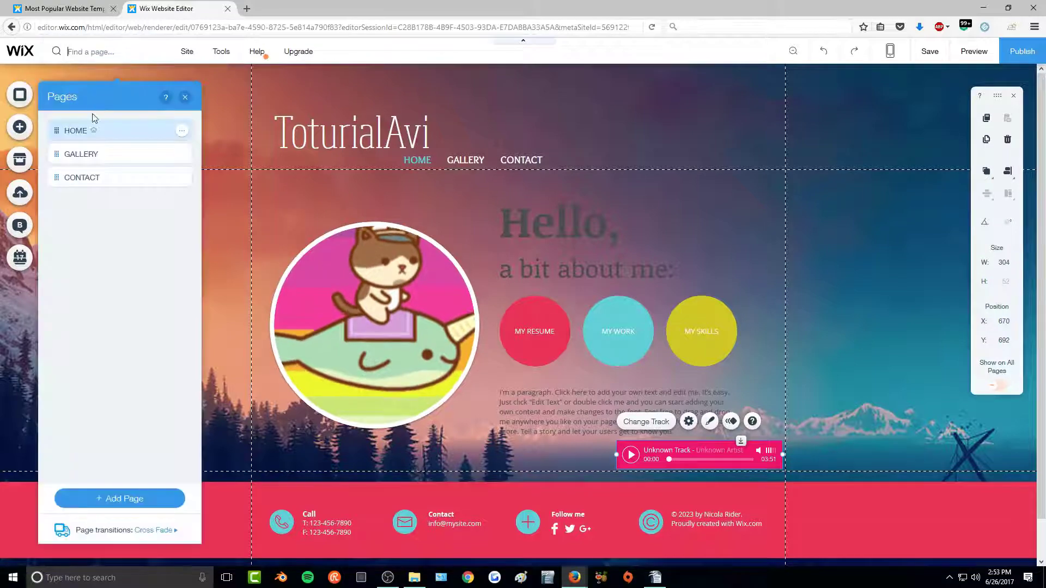
{"action": "left_click", "coordinate": [96, 163]}
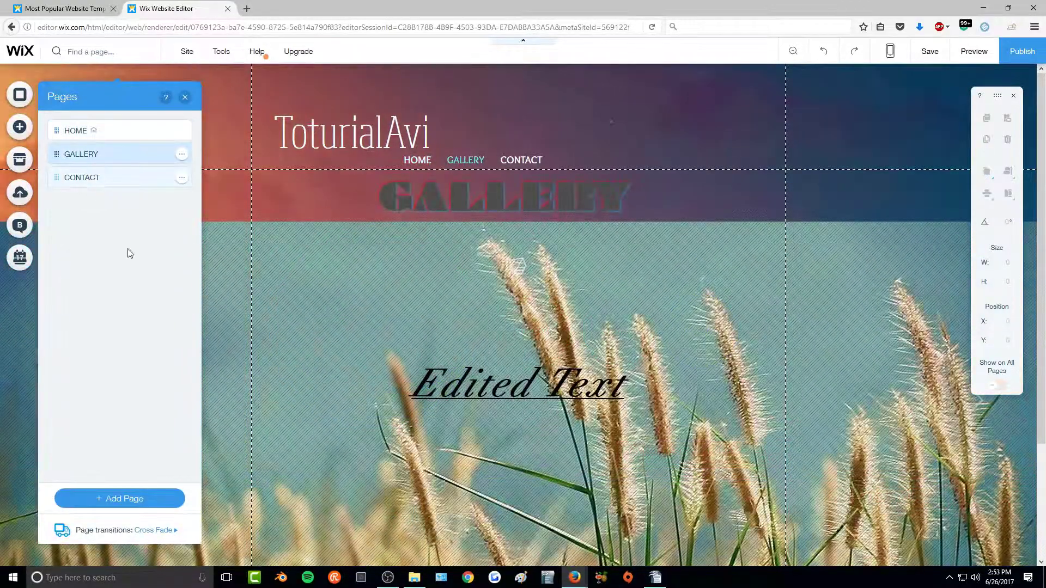
{"action": "scroll", "coordinate": [576, 310], "scroll_direction": "down", "scroll_amount": 1}
{"action": "scroll", "coordinate": [575, 310], "scroll_direction": "down", "scroll_amount": 1}
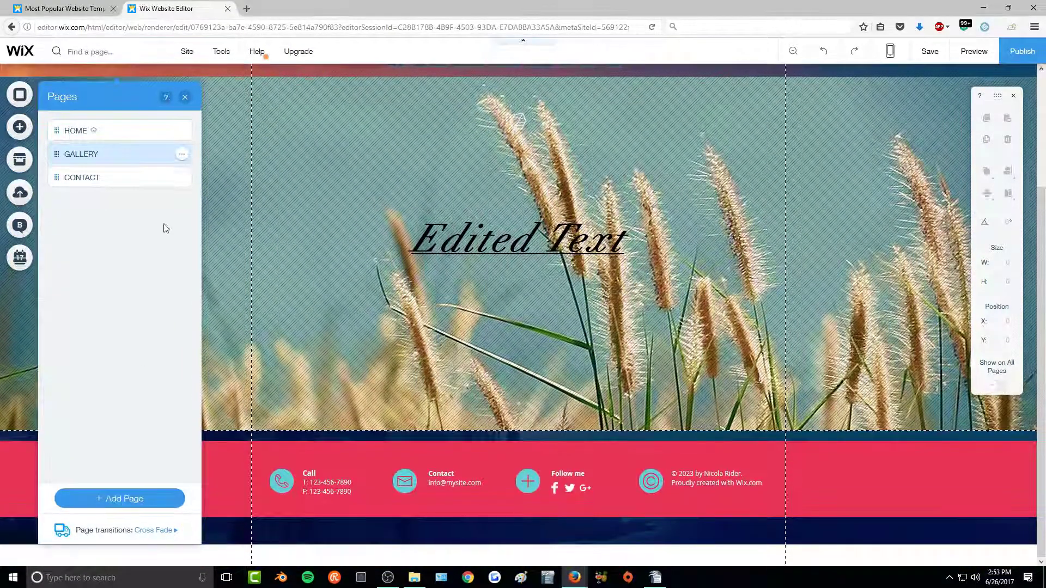
{"action": "left_click", "coordinate": [107, 177]}
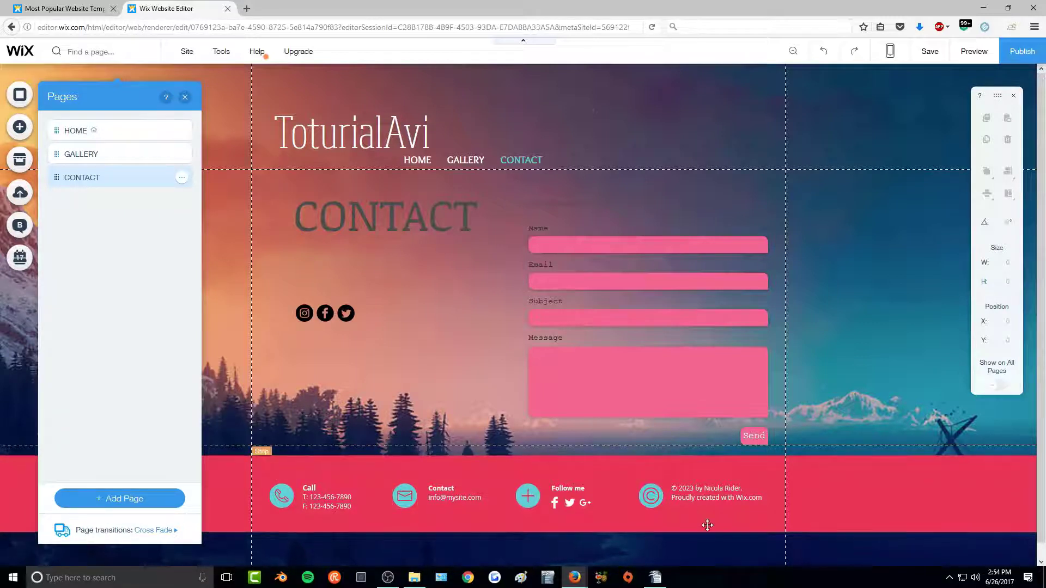
{"action": "left_click", "coordinate": [851, 484]}
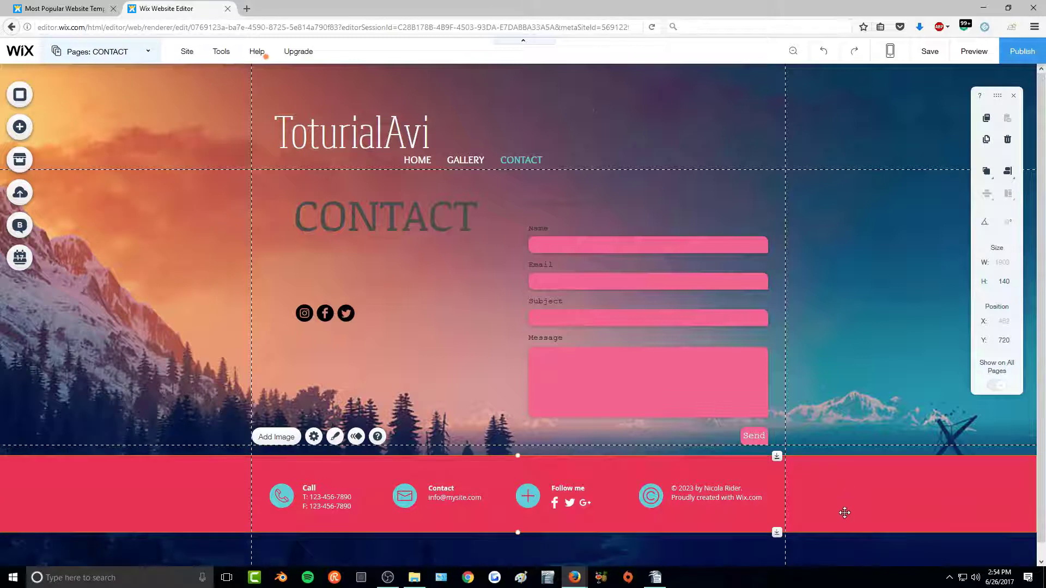
{"action": "left_click", "coordinate": [1007, 139]}
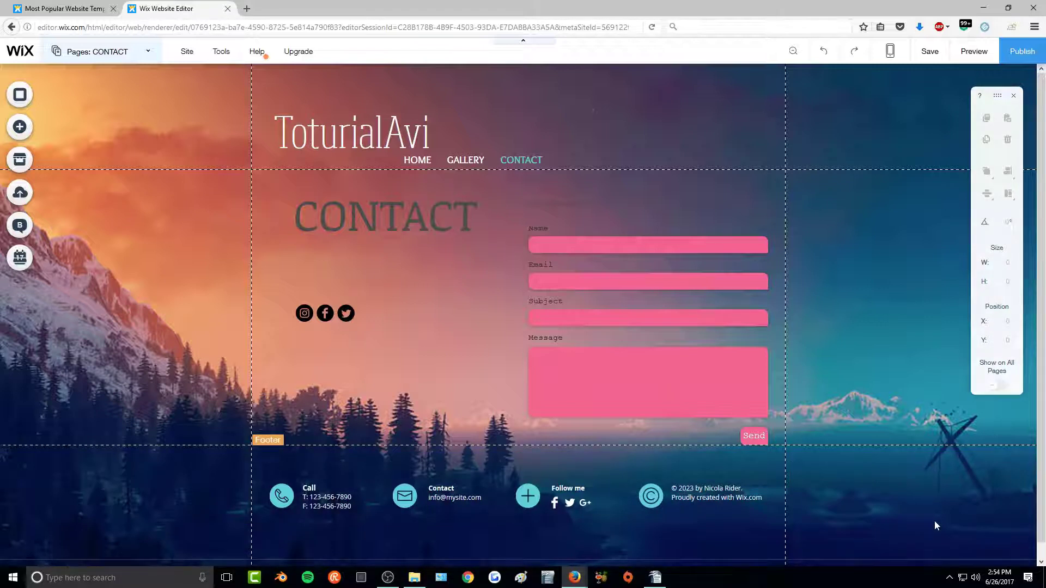
- Delete the Call text with its phone and fax numbers and the round phone icon from the footer
{"action": "left_click", "coordinate": [327, 497]}
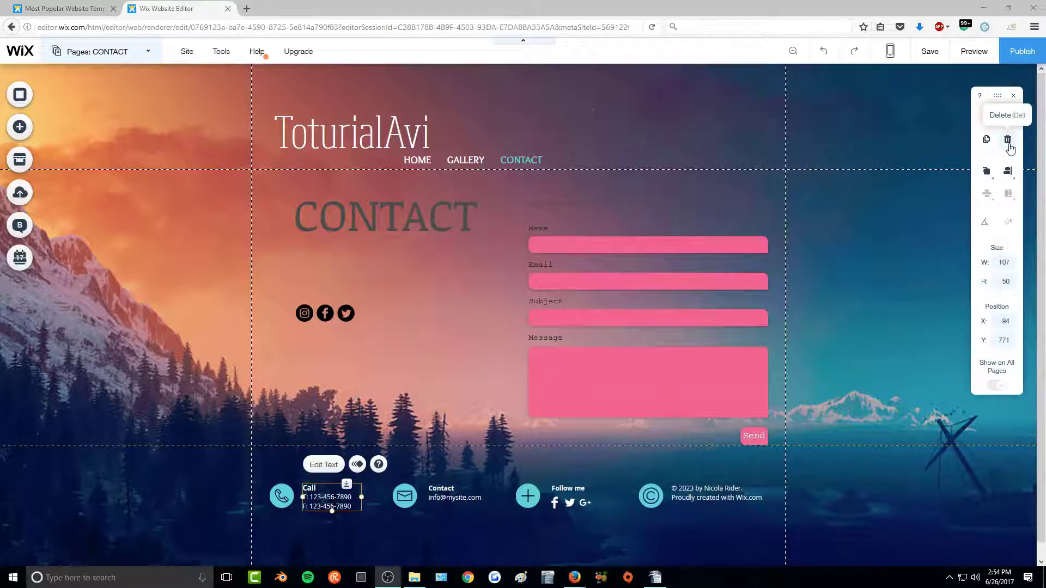
{"action": "left_click", "coordinate": [1007, 141]}
{"action": "left_click", "coordinate": [282, 496]}
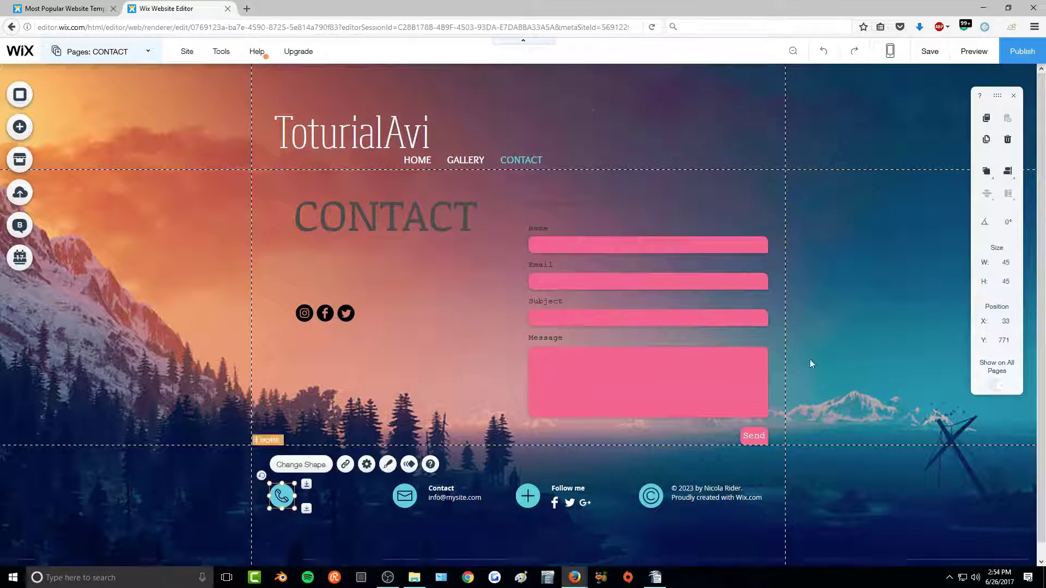
{"action": "left_click", "coordinate": [1007, 139]}
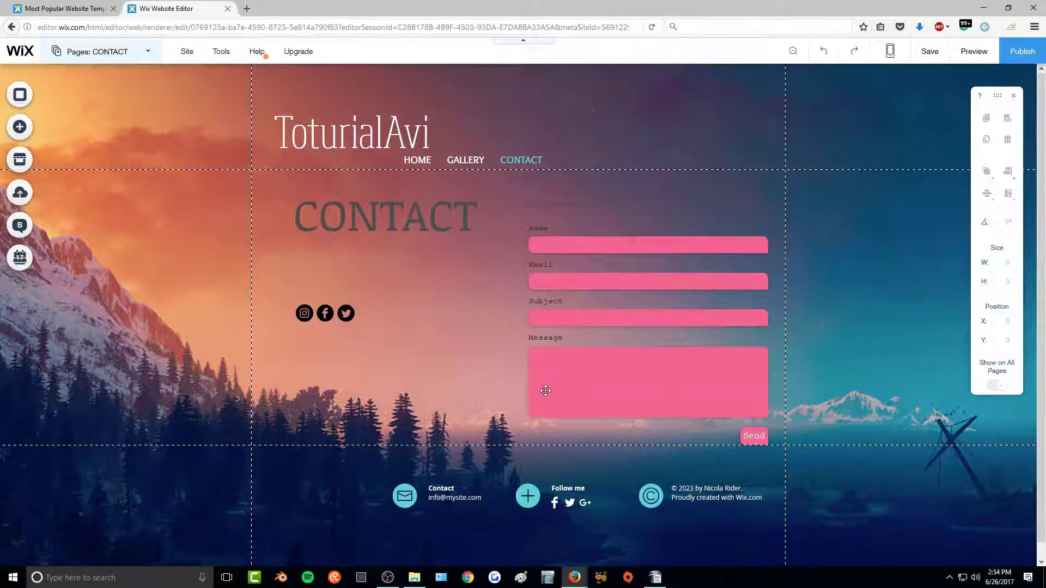
- Move the footer's remaining Contact, Follow me and copyright items together to the left, to about X 132
{"action": "left_click_drag", "start_coordinate": [374, 469], "coordinate": [775, 521]}
{"action": "left_click_drag", "start_coordinate": [703, 496], "coordinate": [630, 492]}
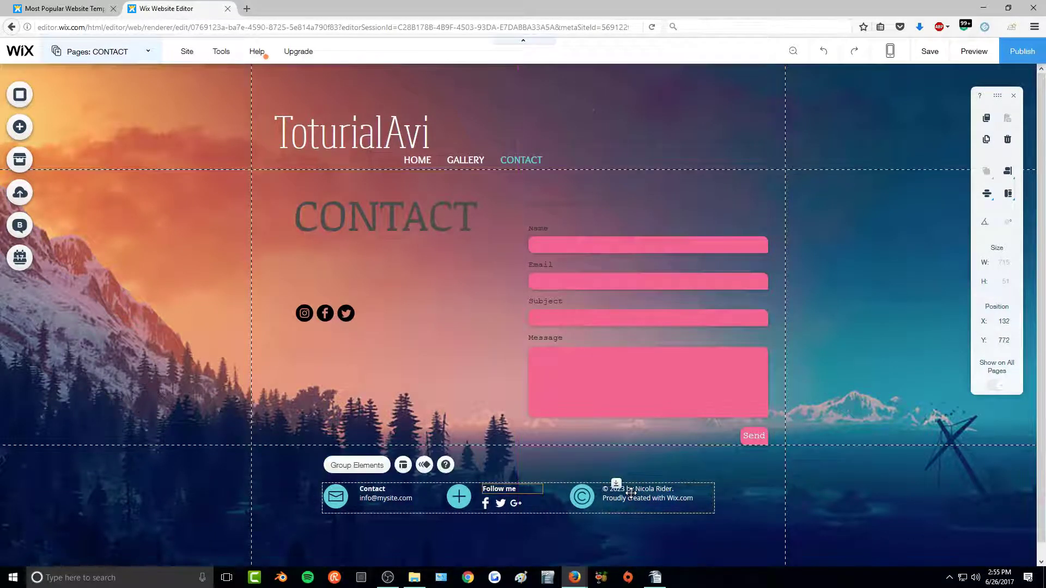
{"action": "left_click", "coordinate": [283, 468]}
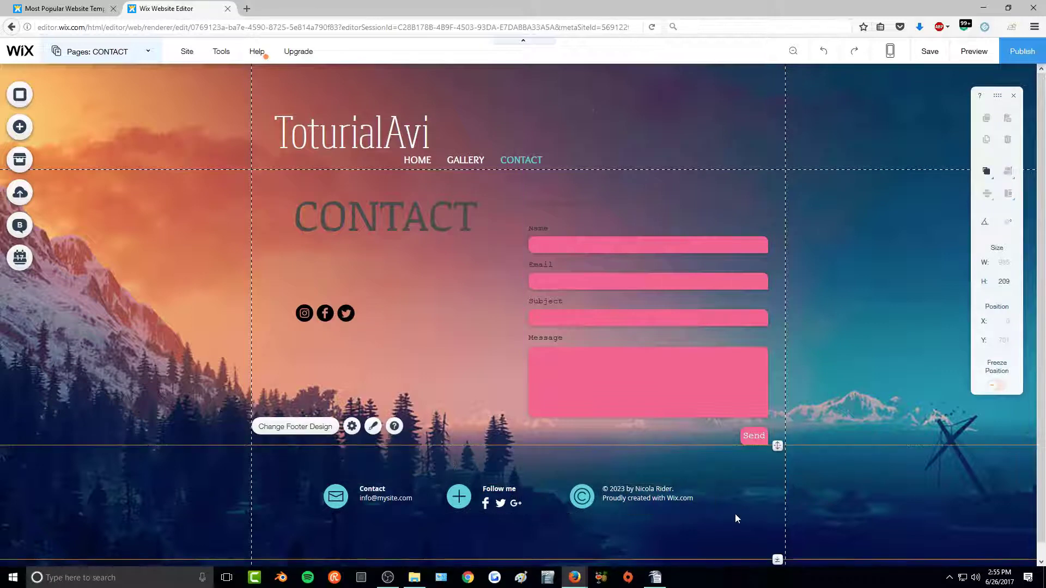
- Add the coloured square-icon social bar to the footer below the Follow me section, at about X 280, Y 863
{"action": "left_click", "coordinate": [29, 130]}
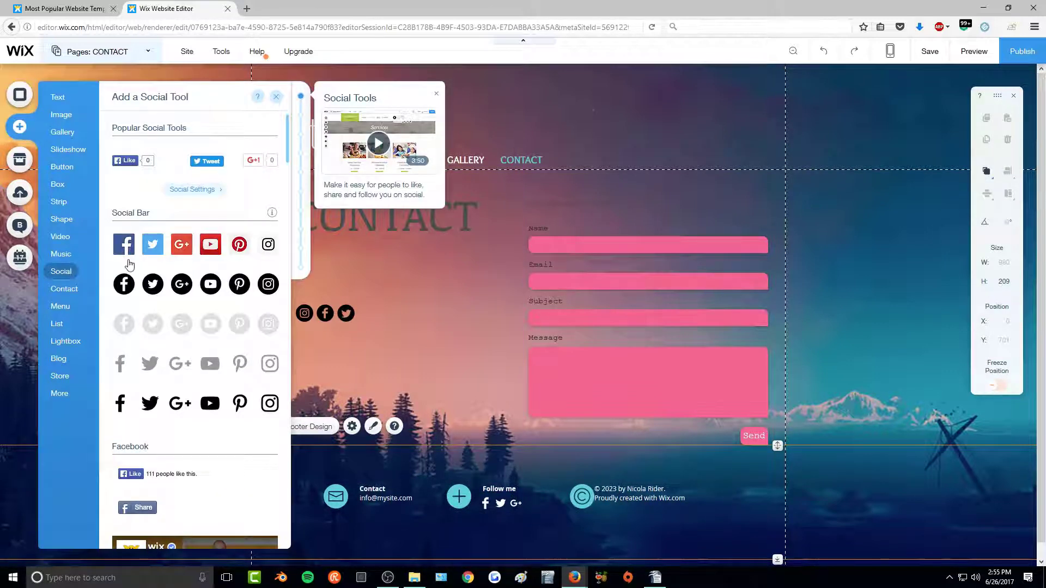
{"action": "left_click_drag", "start_coordinate": [131, 260], "coordinate": [417, 542]}
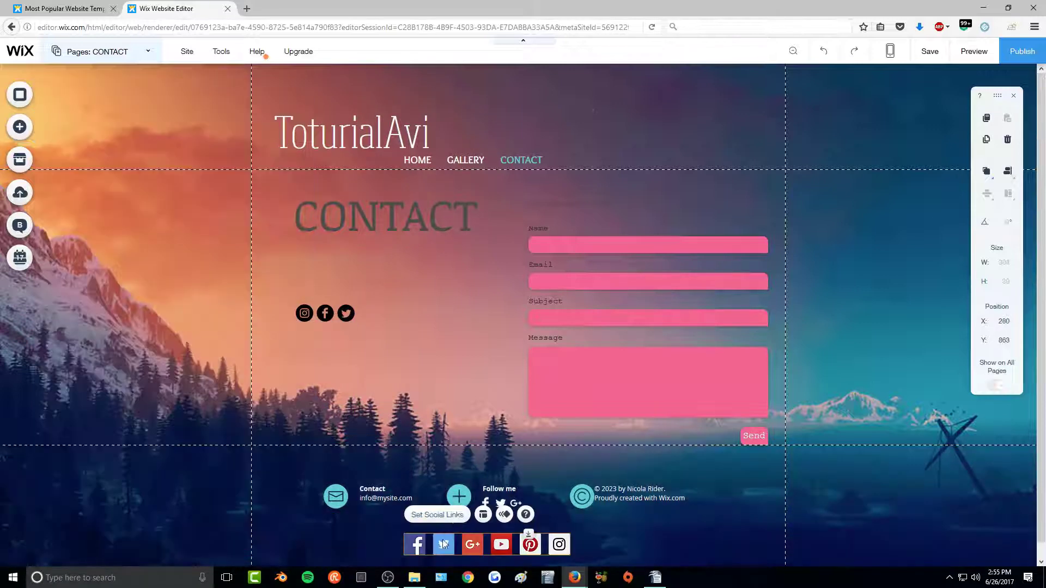
{"action": "left_click", "coordinate": [619, 541]}
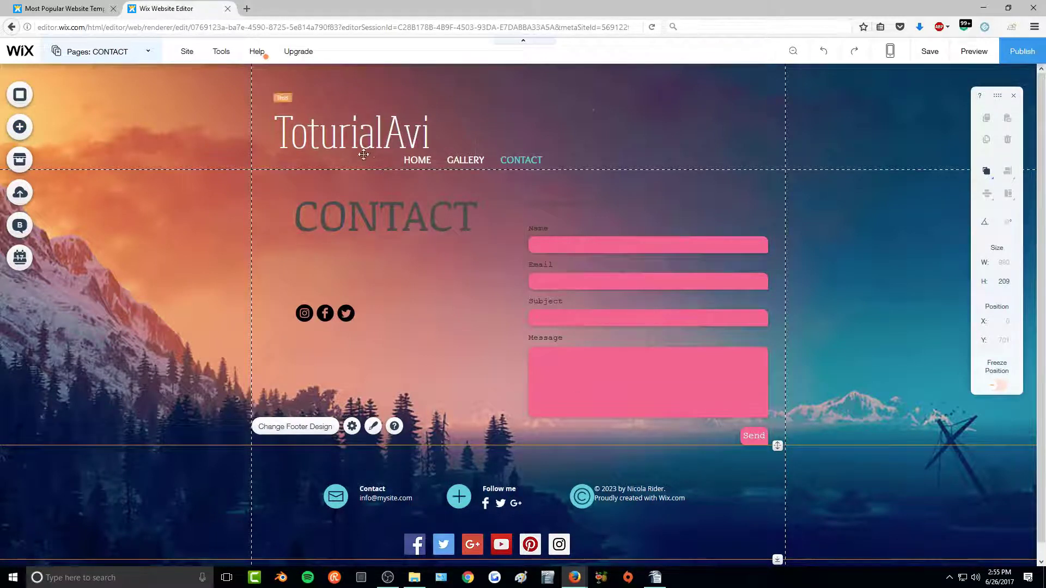
{"action": "right_click", "coordinate": [748, 537]}
{"action": "left_click", "coordinate": [718, 541]}
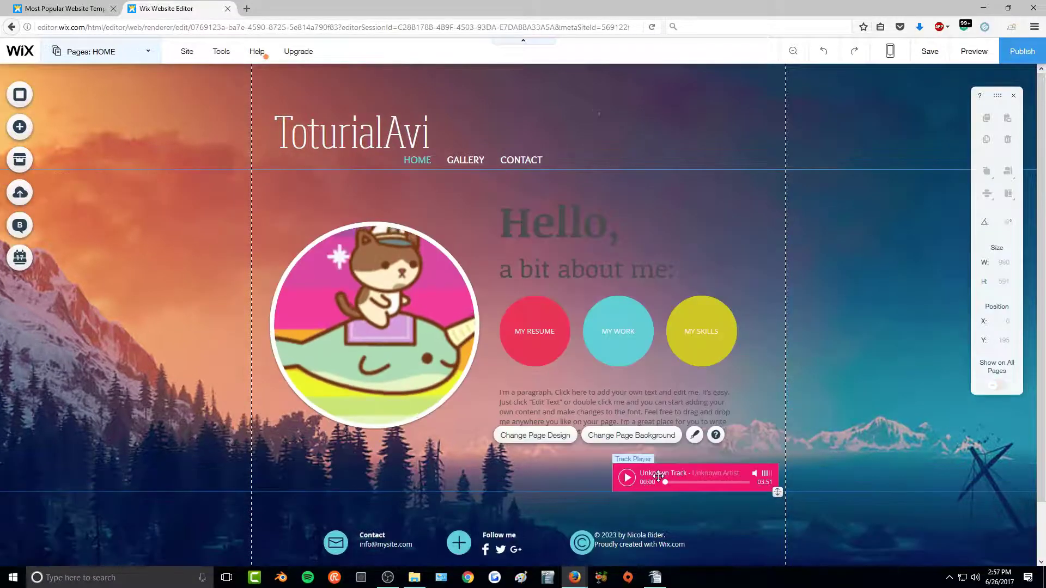
- Move the pink track player from the HOME page into the footer, level with the social bar and below the copyright text
{"action": "left_click", "coordinate": [657, 475]}
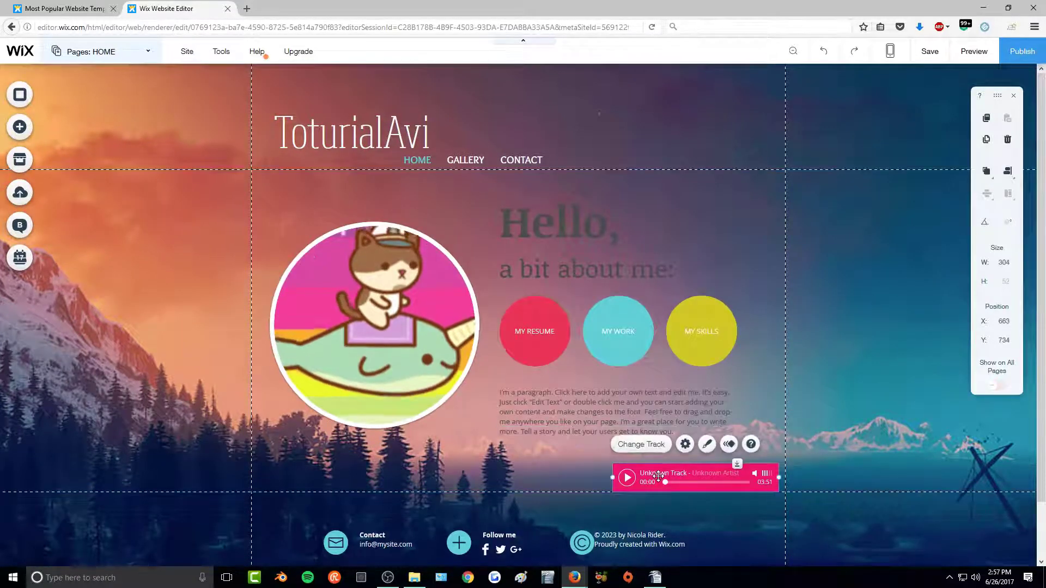
{"action": "left_click", "coordinate": [649, 475]}
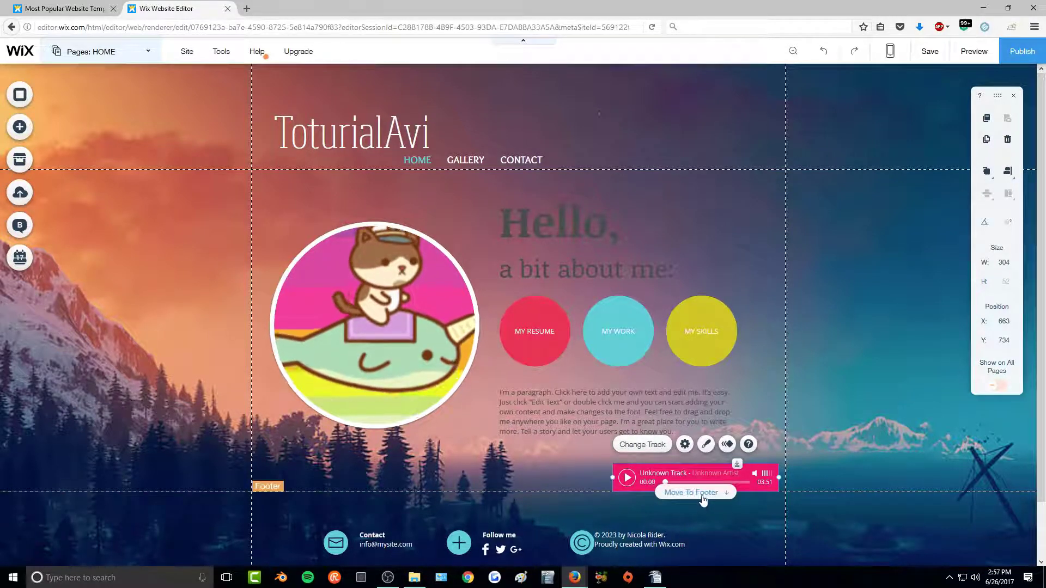
{"action": "left_click", "coordinate": [703, 493]}
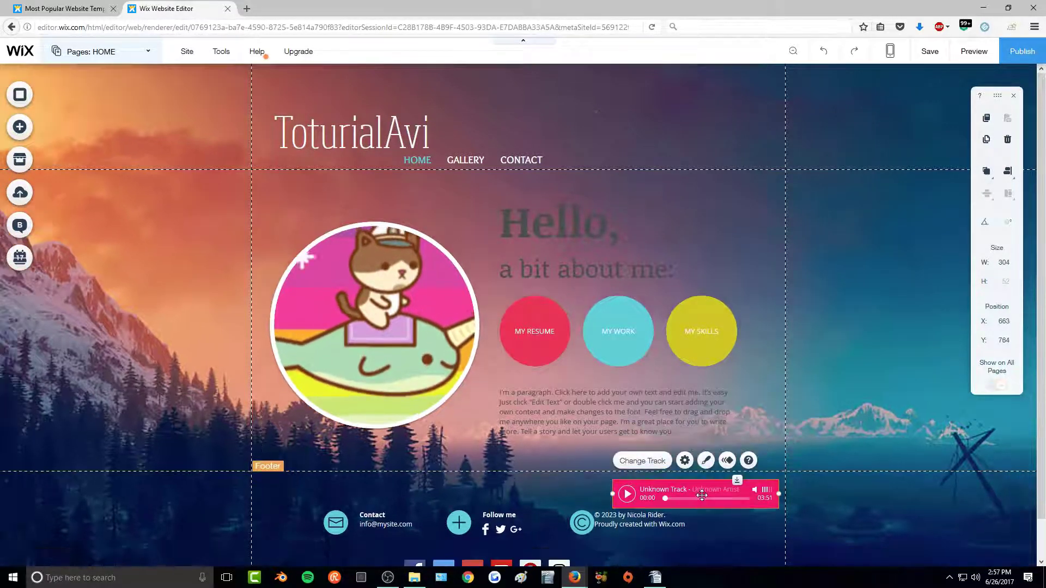
{"action": "left_click_drag", "start_coordinate": [724, 503], "coordinate": [716, 557]}
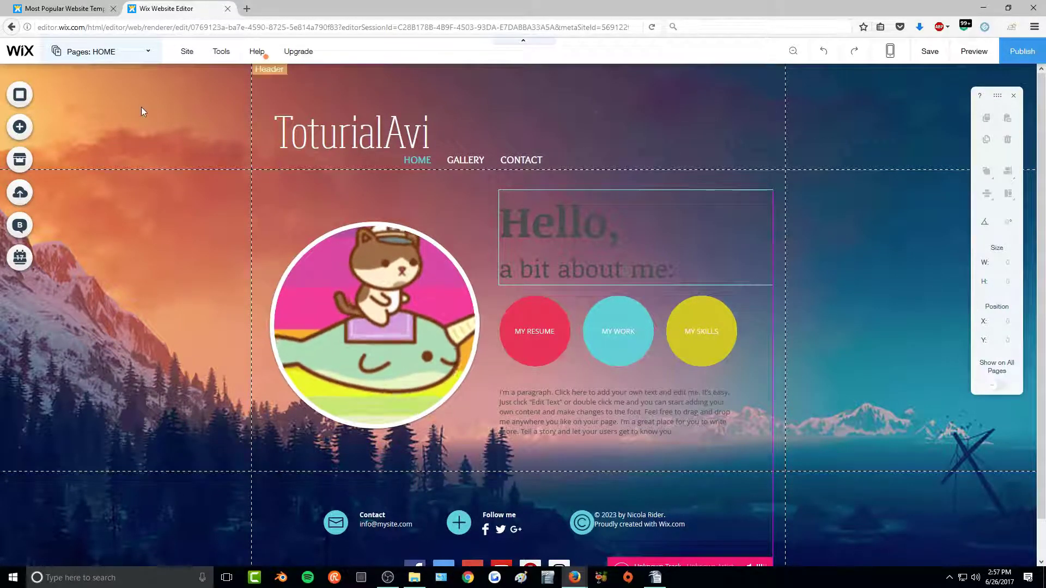
- Add the round olive 3D CONTACT button to the HOME page beside the Hello heading, at about X 789, Y 240
{"action": "left_click", "coordinate": [20, 128]}
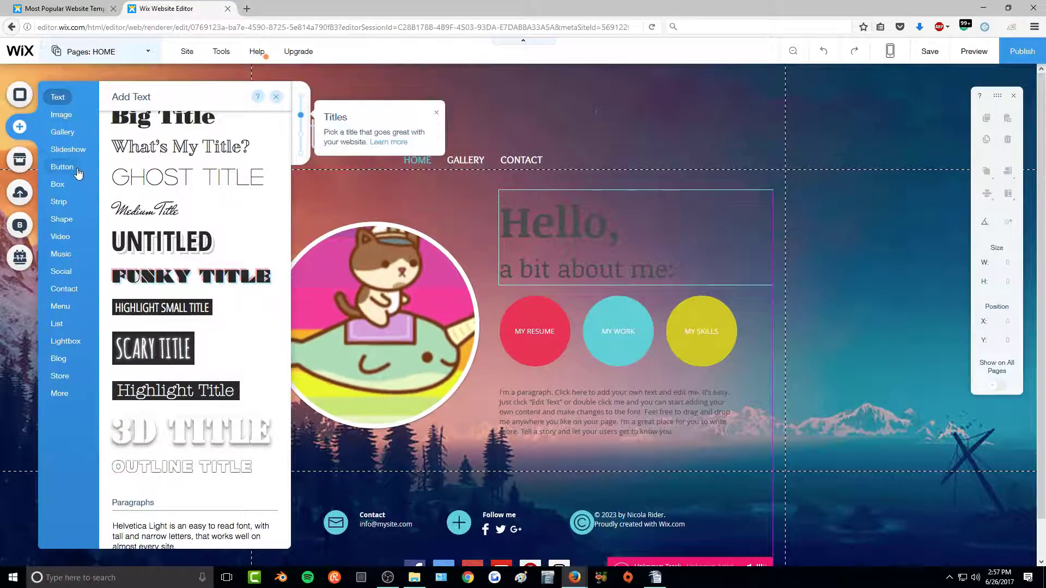
{"action": "left_click", "coordinate": [519, 345]}
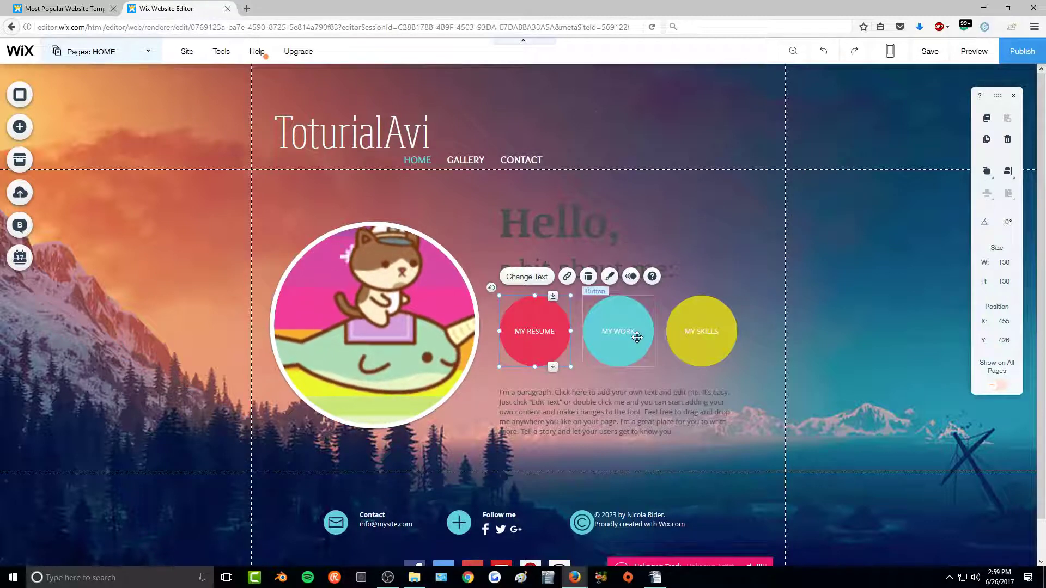
{"action": "left_click", "coordinate": [20, 127]}
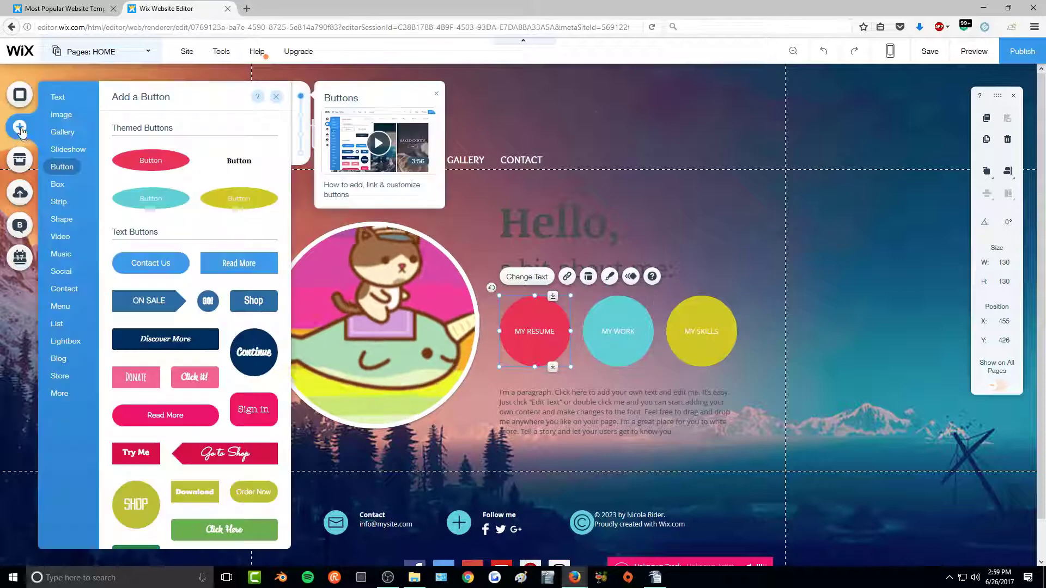
{"action": "left_click", "coordinate": [61, 133]}
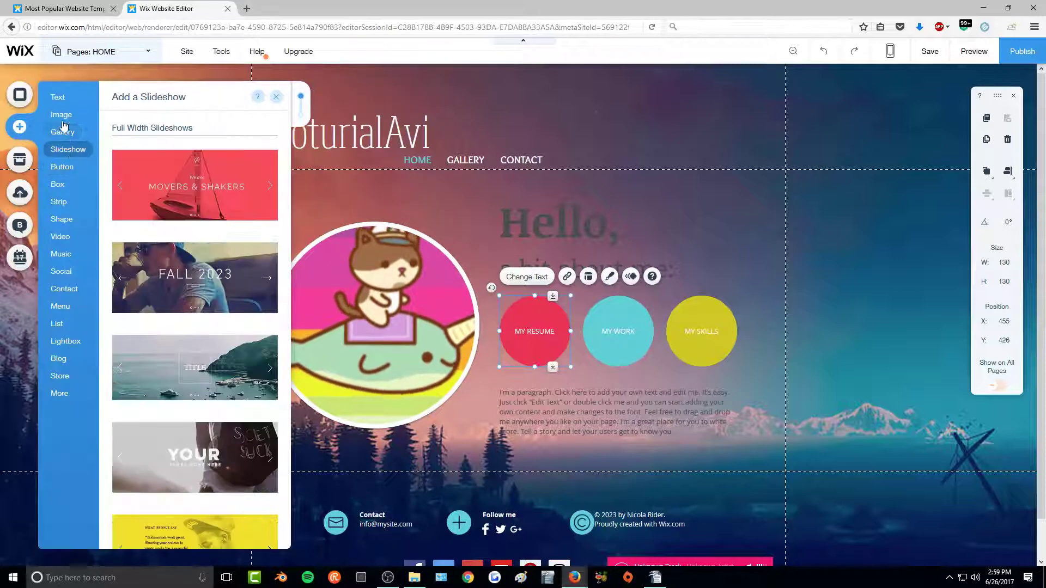
{"action": "left_click", "coordinate": [68, 168]}
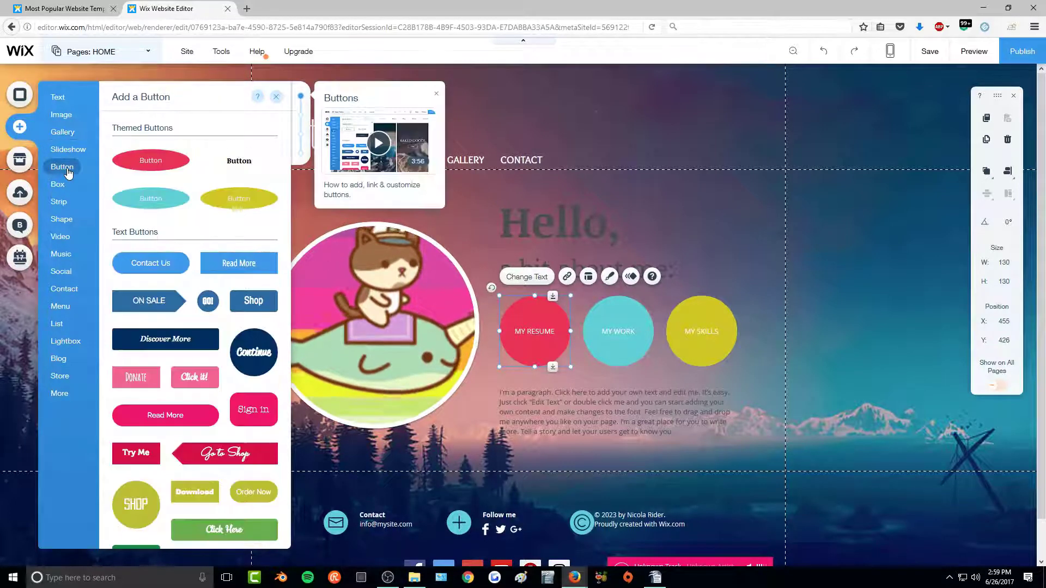
{"action": "scroll", "coordinate": [194, 354], "scroll_direction": "down", "scroll_amount": 6}
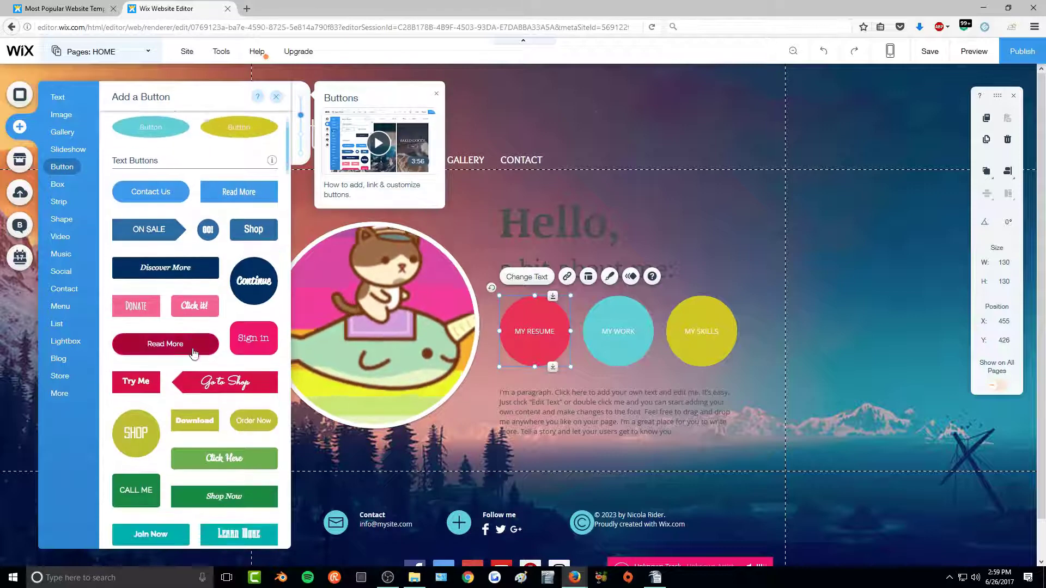
{"action": "scroll", "coordinate": [194, 354], "scroll_direction": "down", "scroll_amount": 5}
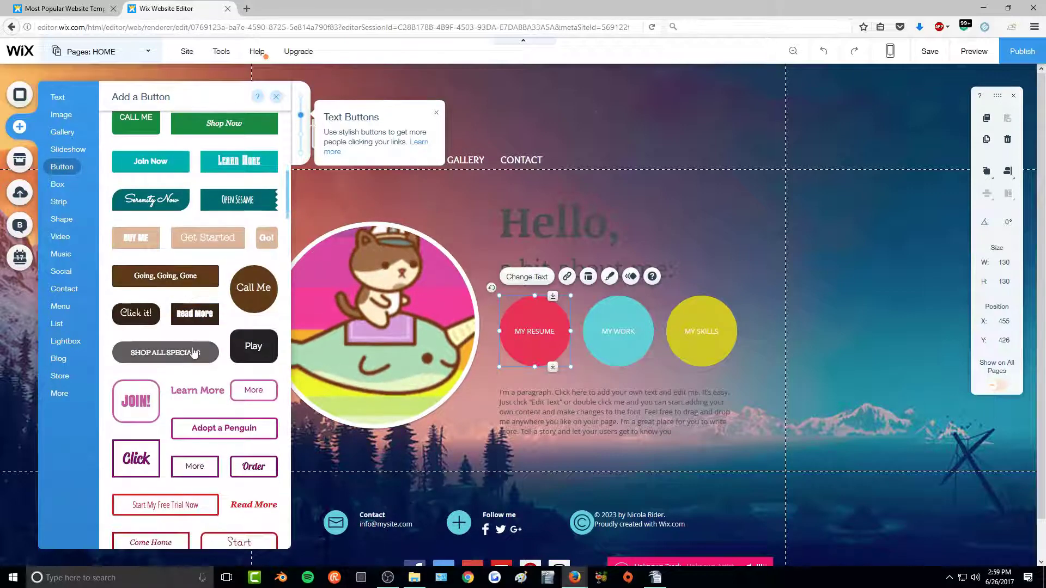
{"action": "scroll", "coordinate": [194, 353], "scroll_direction": "down", "scroll_amount": 8}
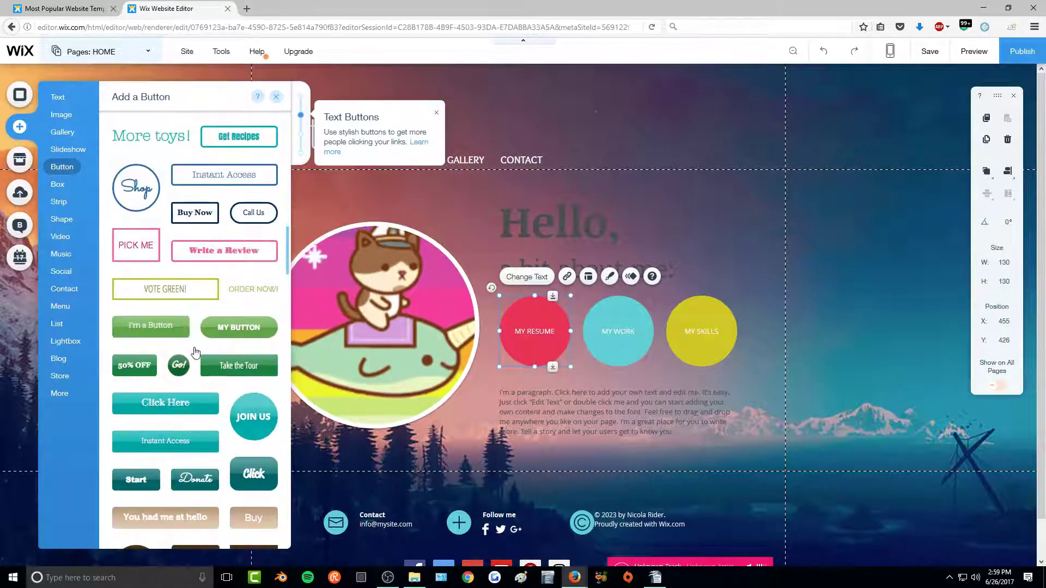
{"action": "scroll", "coordinate": [195, 351], "scroll_direction": "down", "scroll_amount": 9}
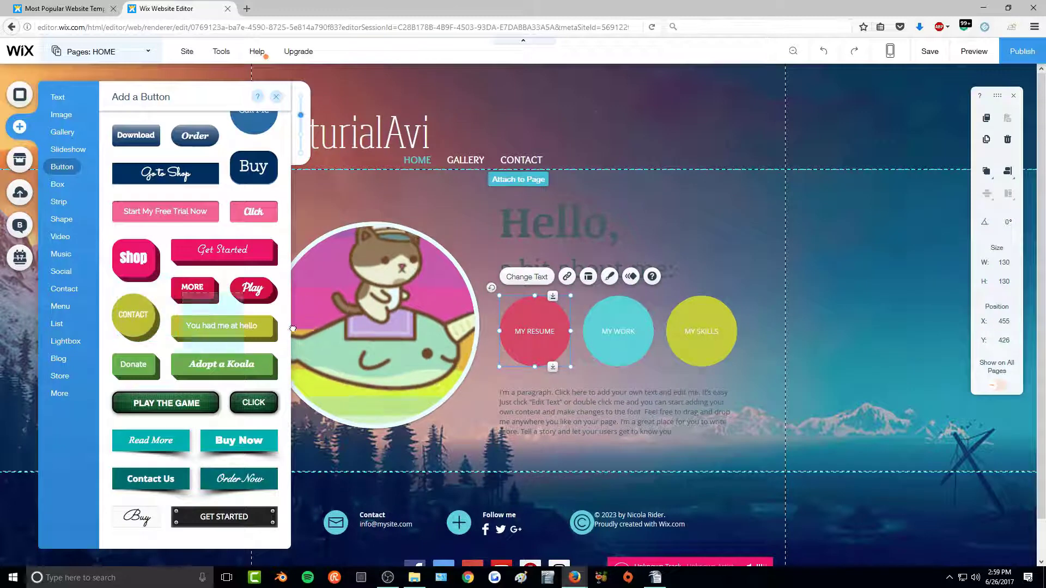
{"action": "left_click_drag", "start_coordinate": [621, 249], "coordinate": [702, 216]}
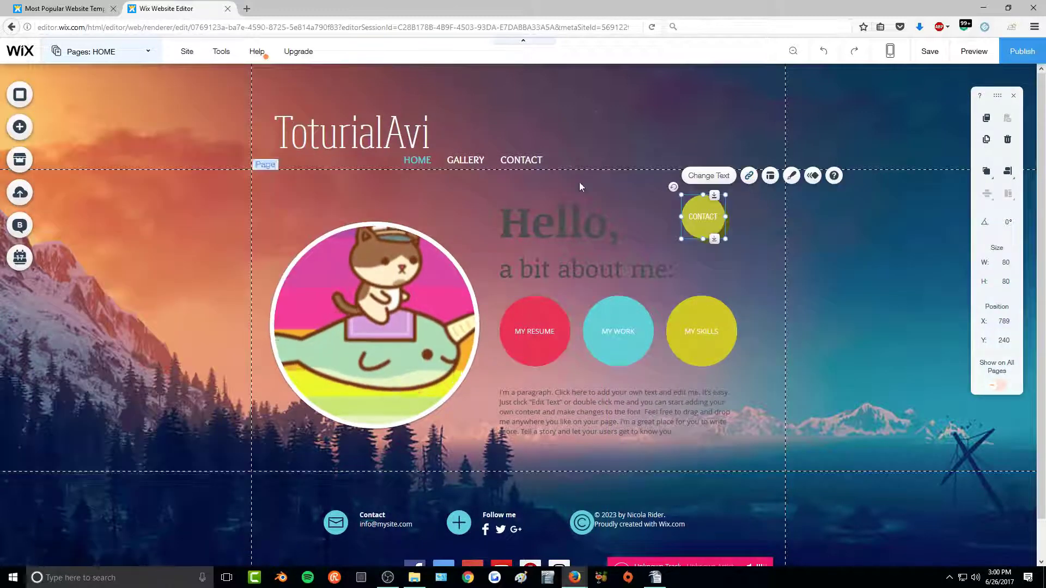
- Link the new round CONTACT button to the CONTACT page
{"action": "left_click", "coordinate": [750, 177]}
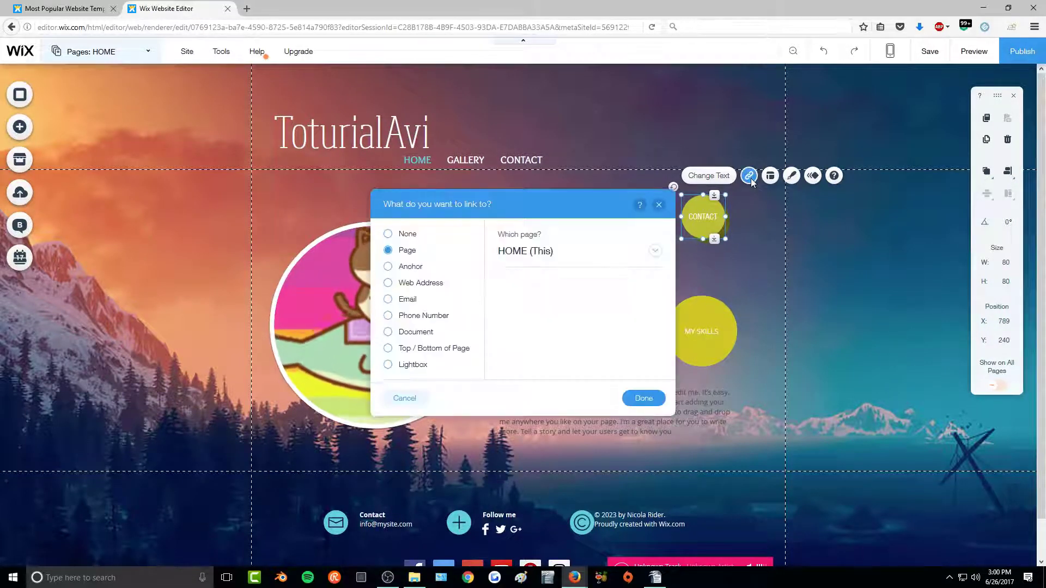
{"action": "left_click", "coordinate": [550, 256]}
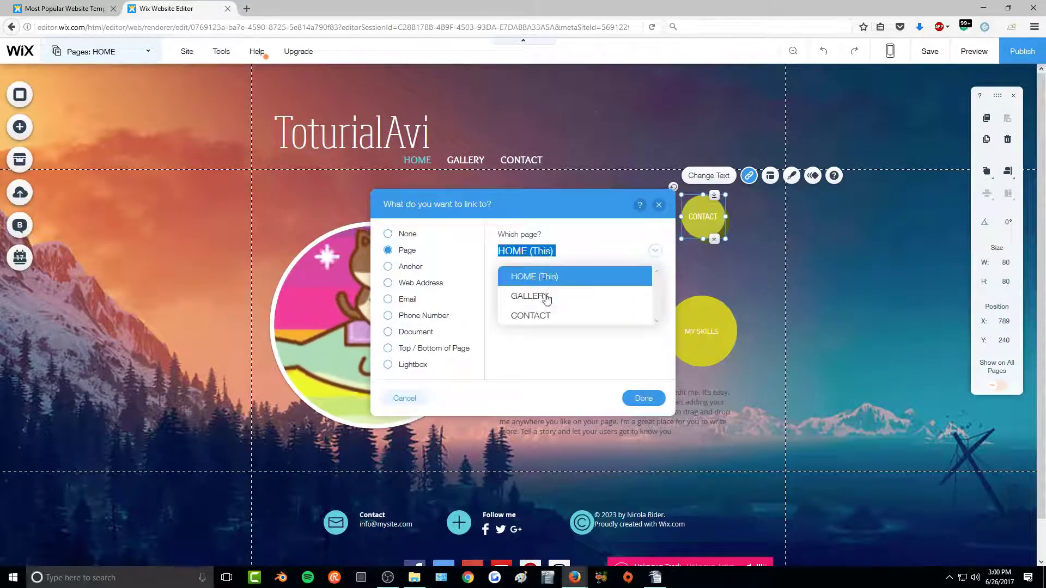
{"action": "left_click", "coordinate": [546, 316]}
{"action": "left_click", "coordinate": [643, 398]}
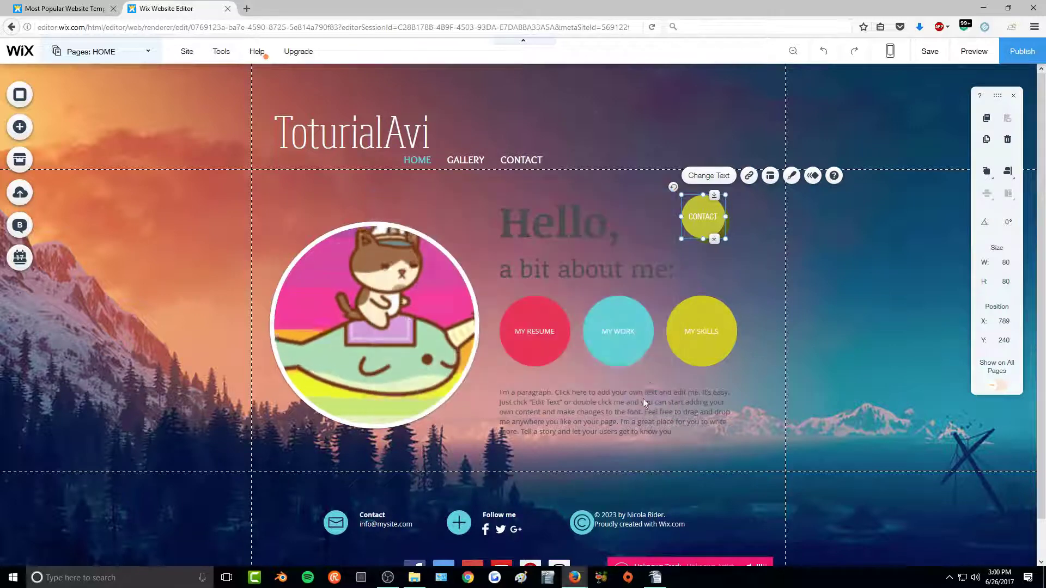
- Look over the Web Address, Email, Phone Number and Document link options for the MY SKILLS button without setting a link
{"action": "left_click", "coordinate": [701, 321]}
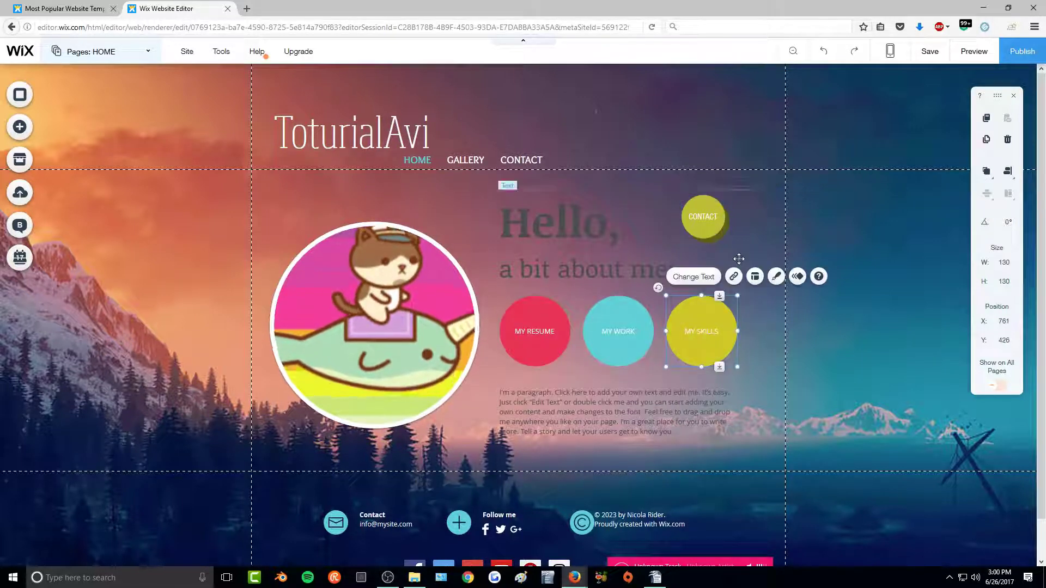
{"action": "left_click", "coordinate": [734, 277]}
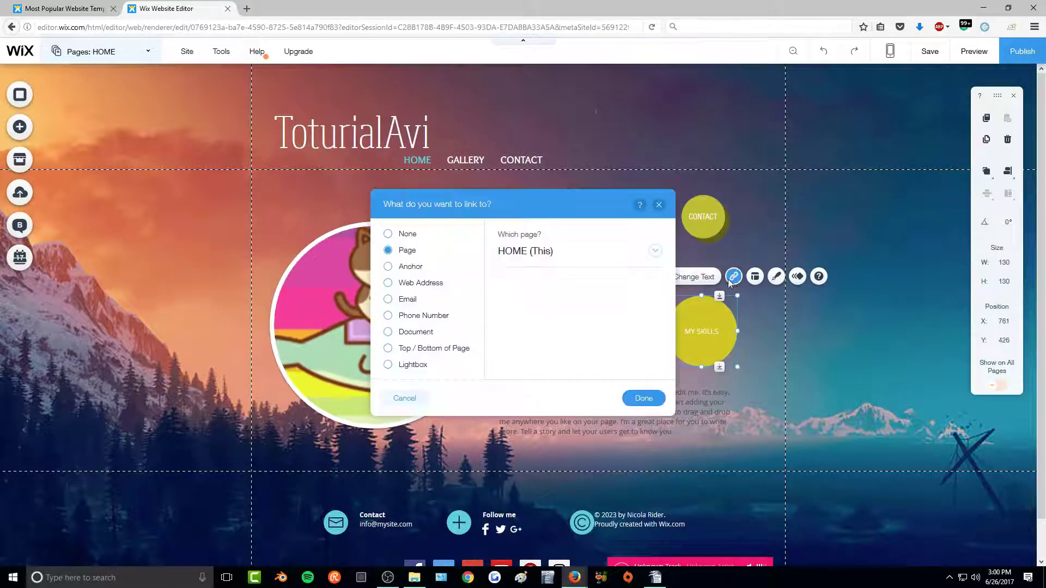
{"action": "left_click", "coordinate": [439, 289]}
{"action": "left_click", "coordinate": [413, 301]}
{"action": "left_click", "coordinate": [421, 317]}
{"action": "left_click", "coordinate": [424, 332]}
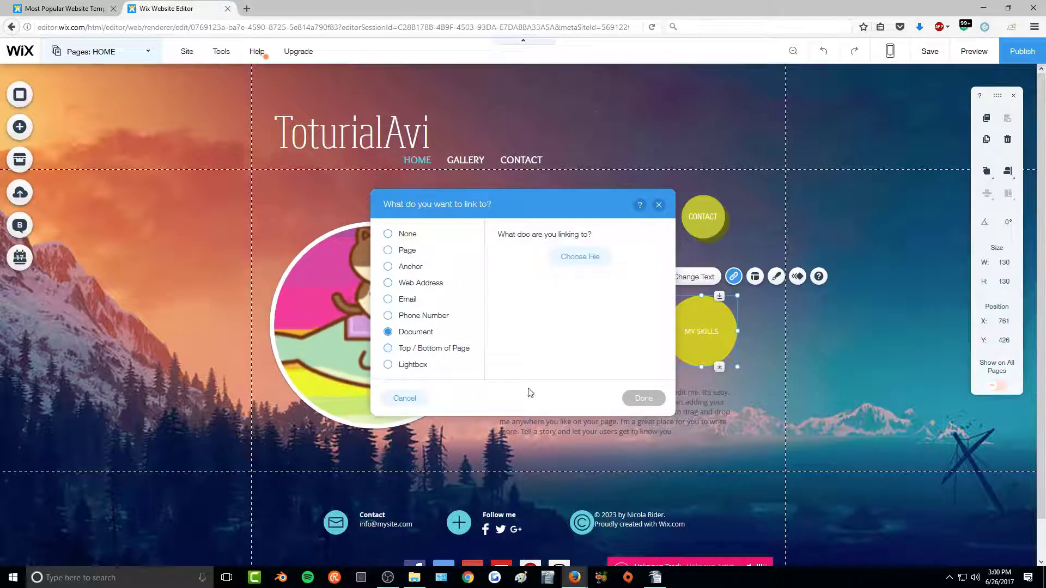
{"action": "left_click", "coordinate": [420, 291]}
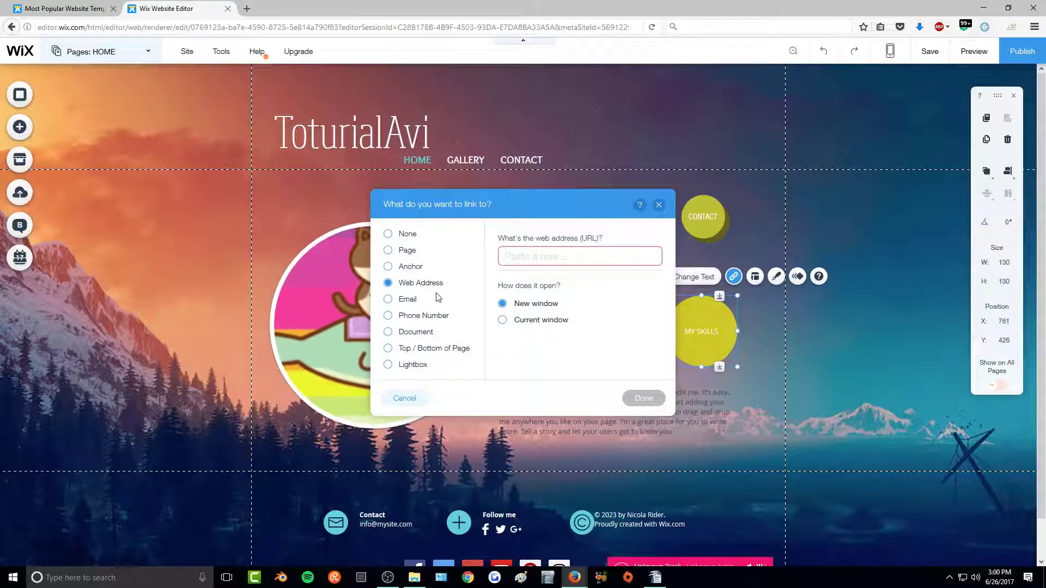
{"action": "left_click", "coordinate": [909, 197]}
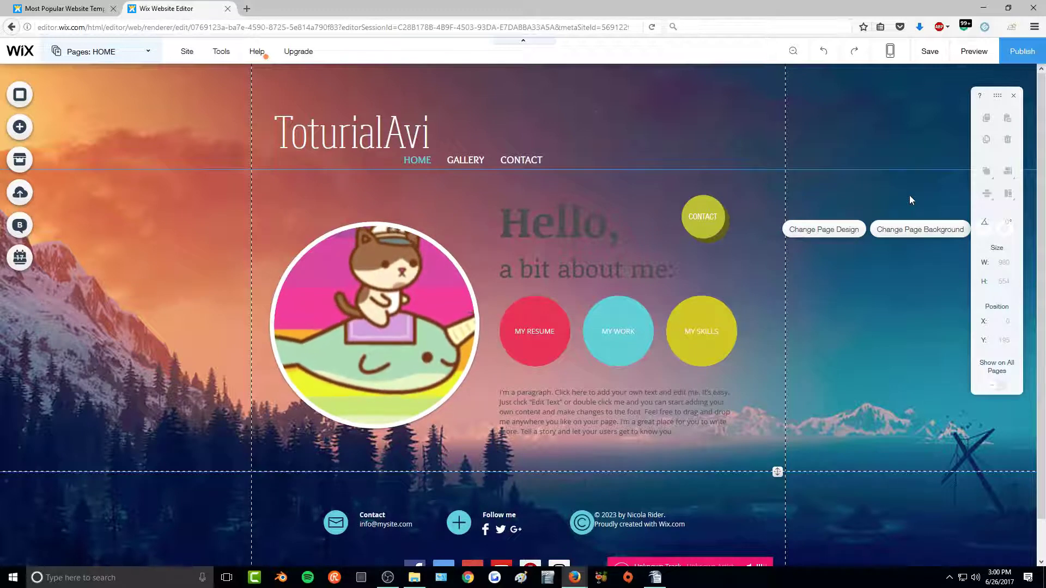
- Save the site's changes and publish the site at its free Wix address
{"action": "left_click", "coordinate": [855, 72]}
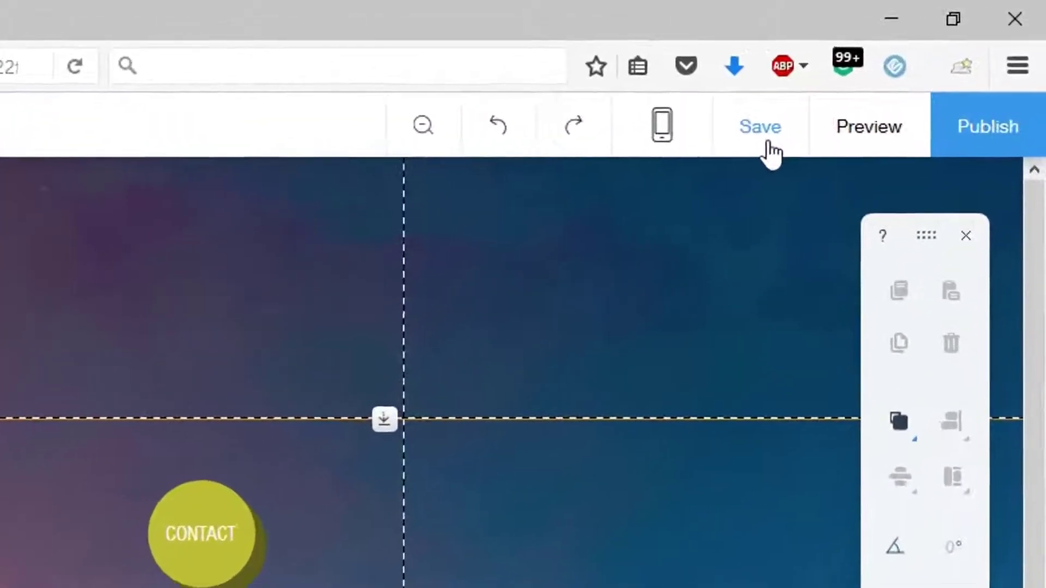
{"action": "left_click", "coordinate": [762, 130]}
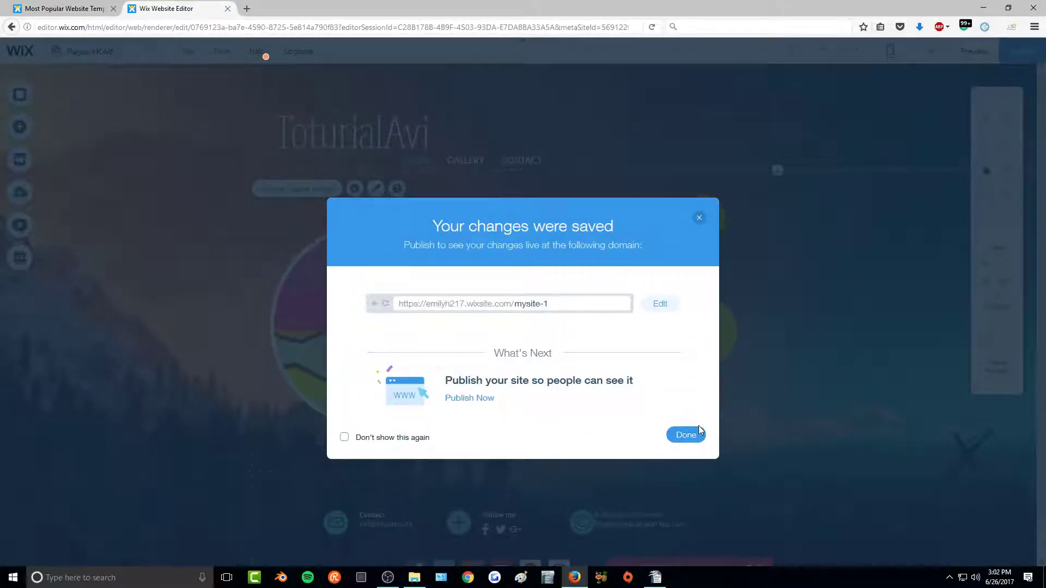
{"action": "left_click", "coordinate": [687, 436]}
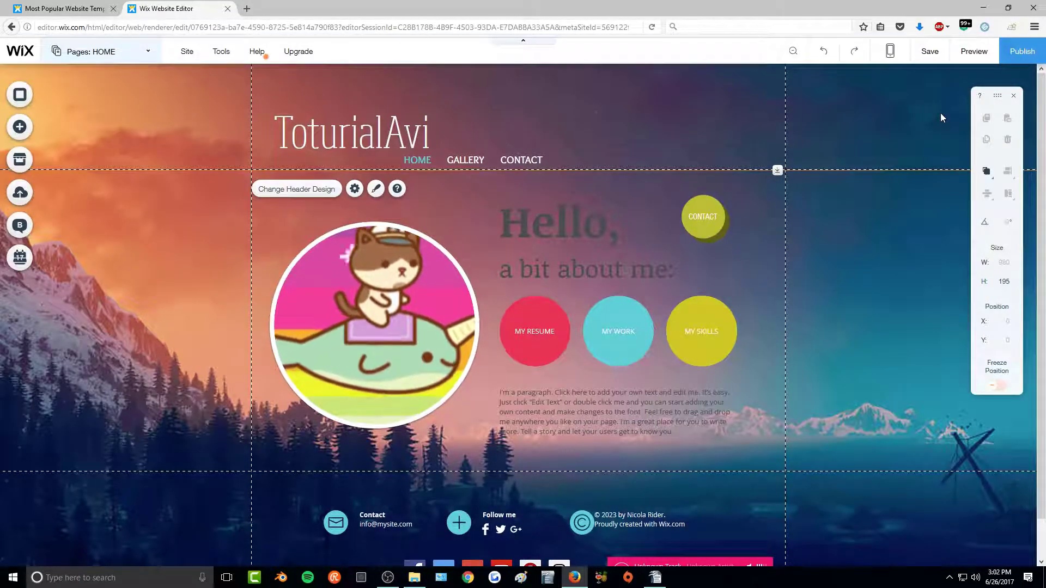
{"action": "left_click", "coordinate": [1027, 55]}
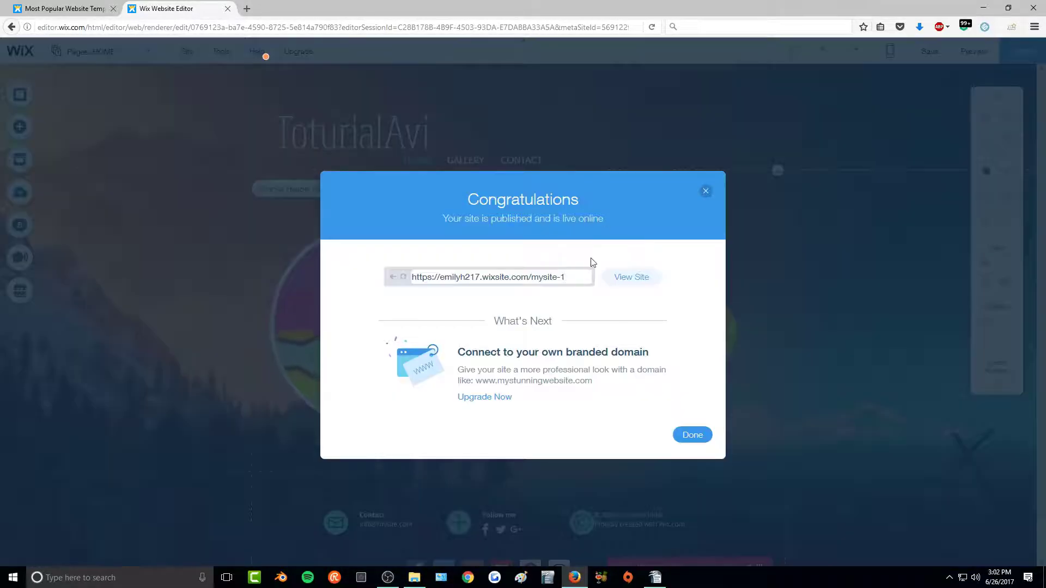
{"action": "left_click", "coordinate": [693, 435]}
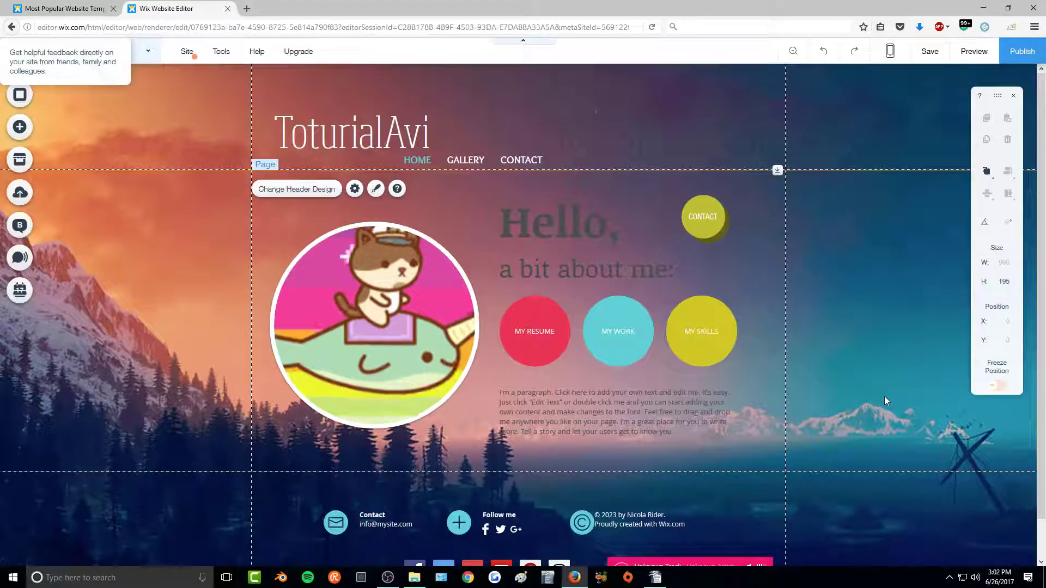